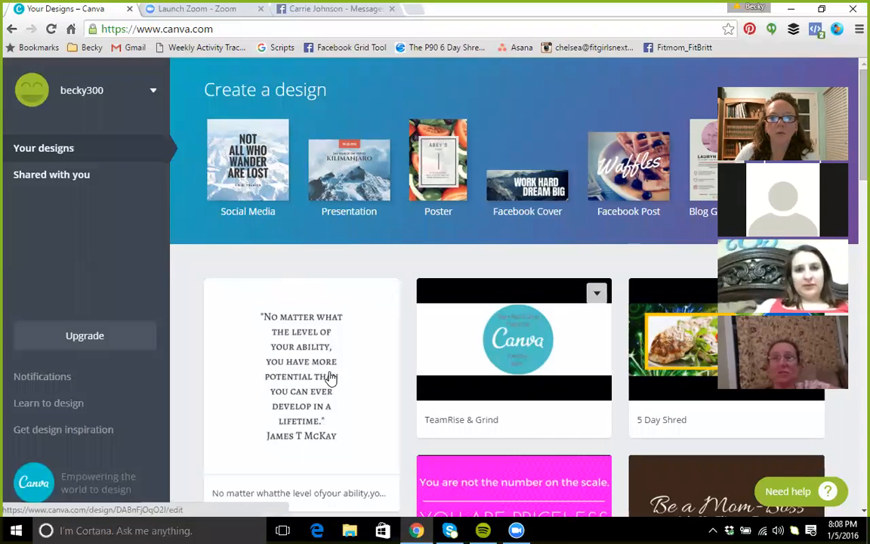
scroll(328, 377, down, 1)
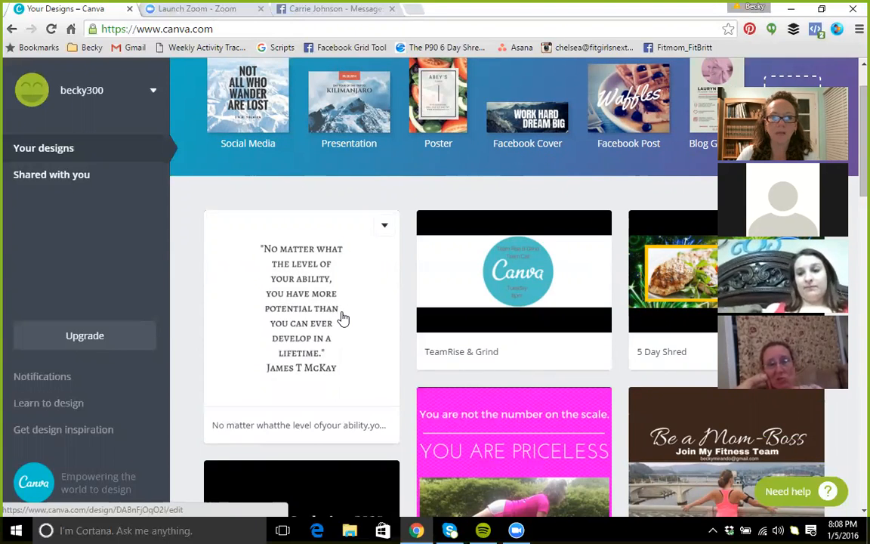
scroll(343, 318, down, 1)
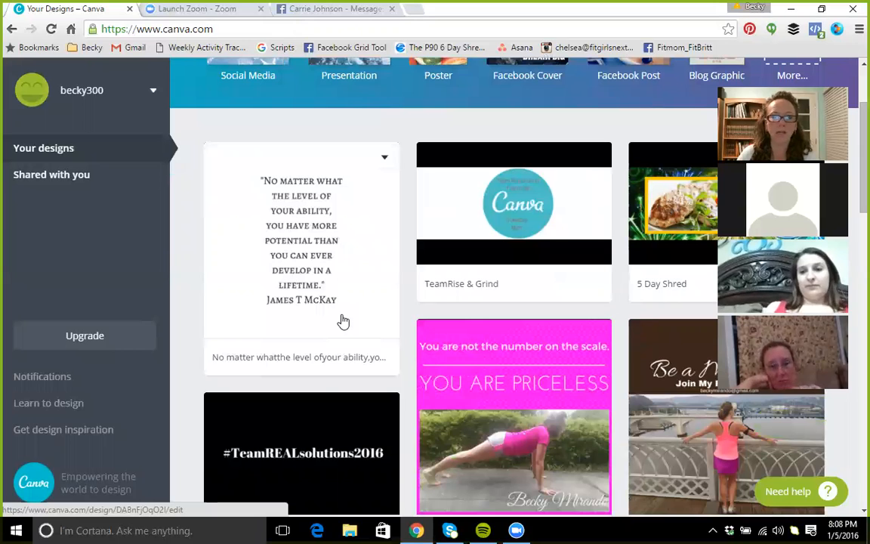
scroll(342, 322, up, 2)
scroll(343, 318, down, 1)
scroll(343, 318, up, 1)
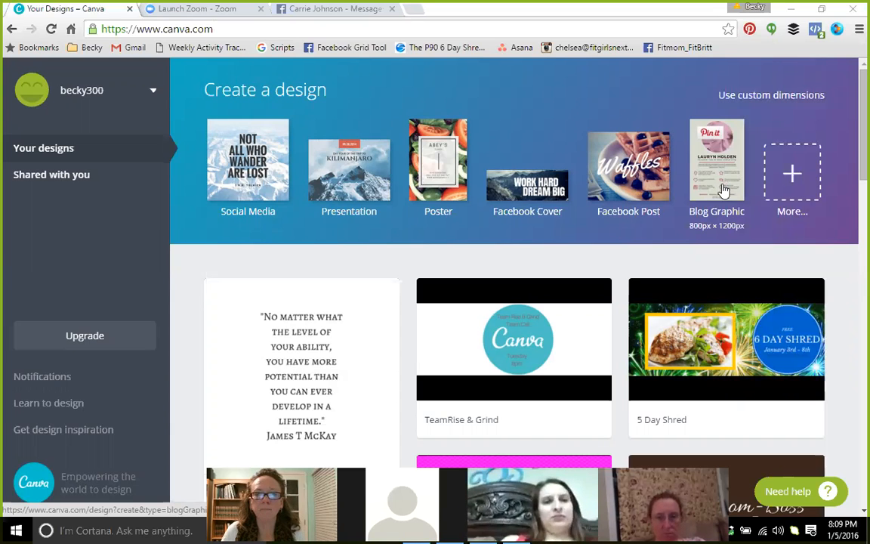
Start a new blank Instagram Post design from the full list of design types
click(780, 177)
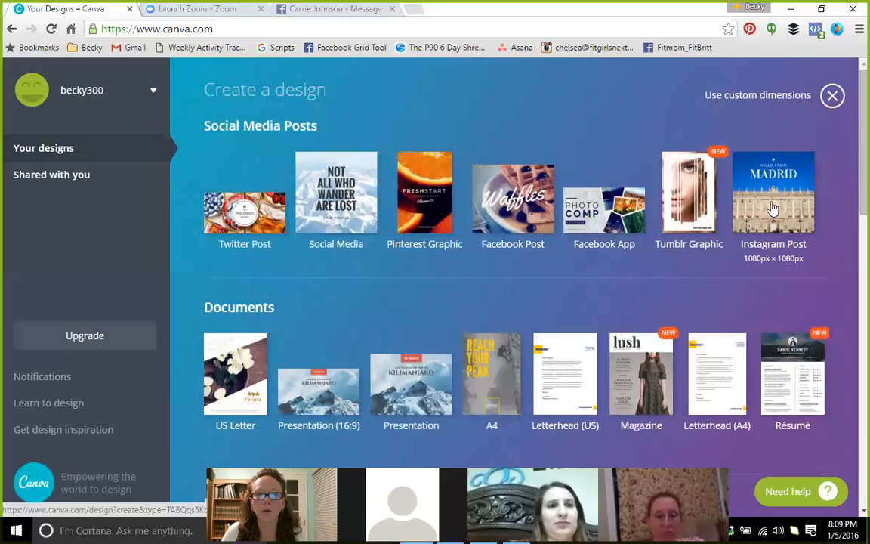
click(772, 209)
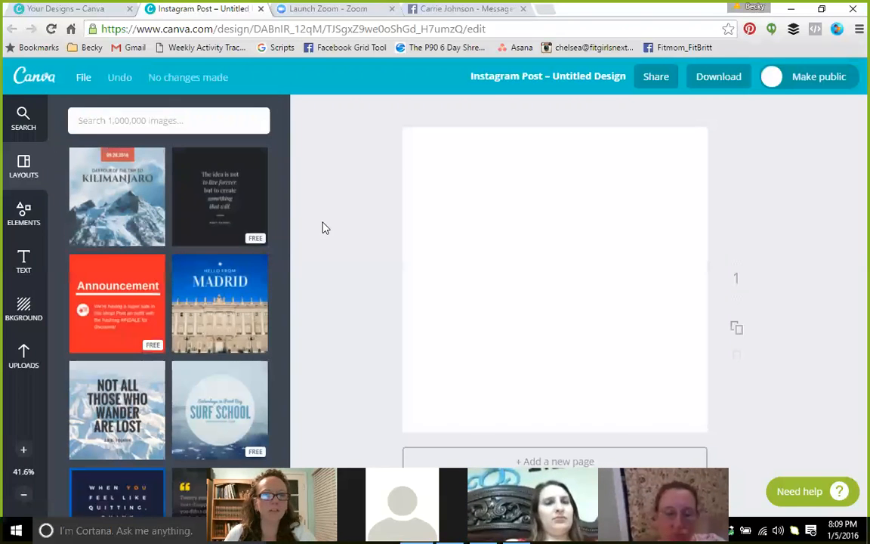
Switch to the Your Designs tab and go back to the previously visited page
click(85, 12)
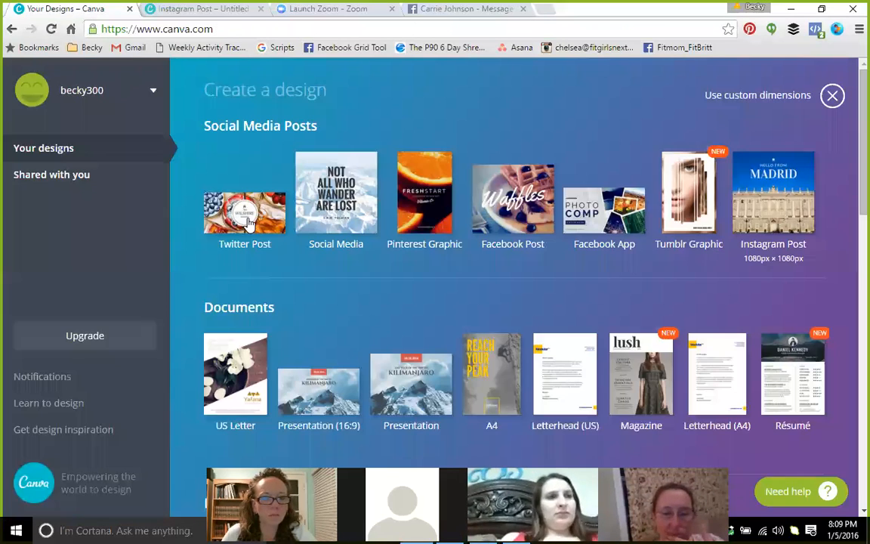
scroll(160, 256, down, 2)
scroll(160, 255, up, 2)
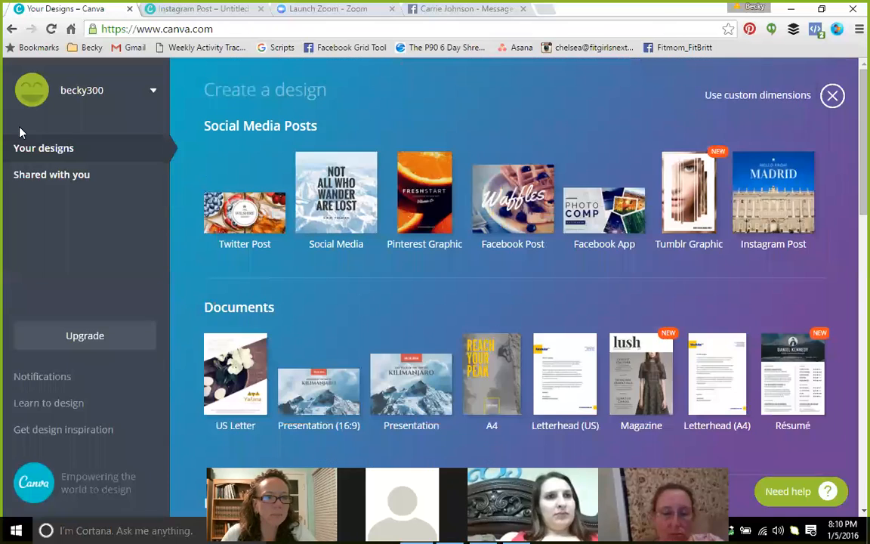
click(11, 29)
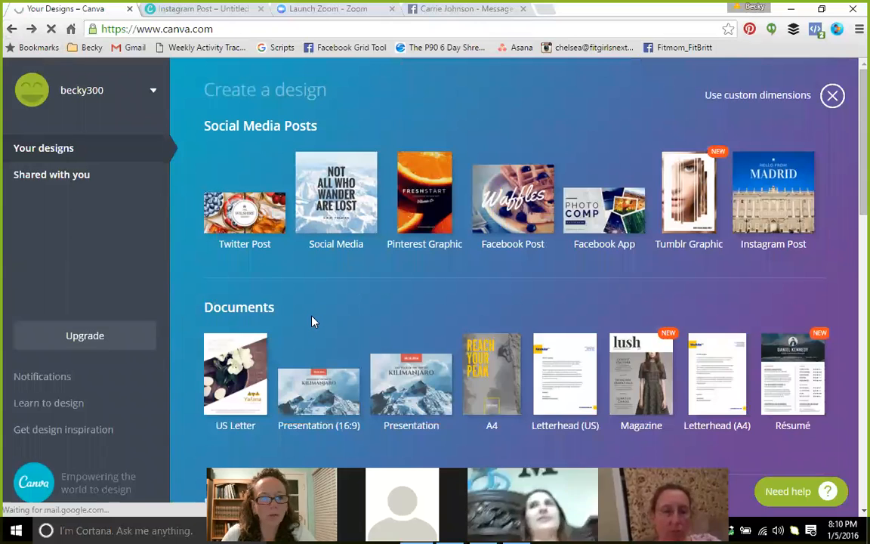
scroll(310, 324, down, 1)
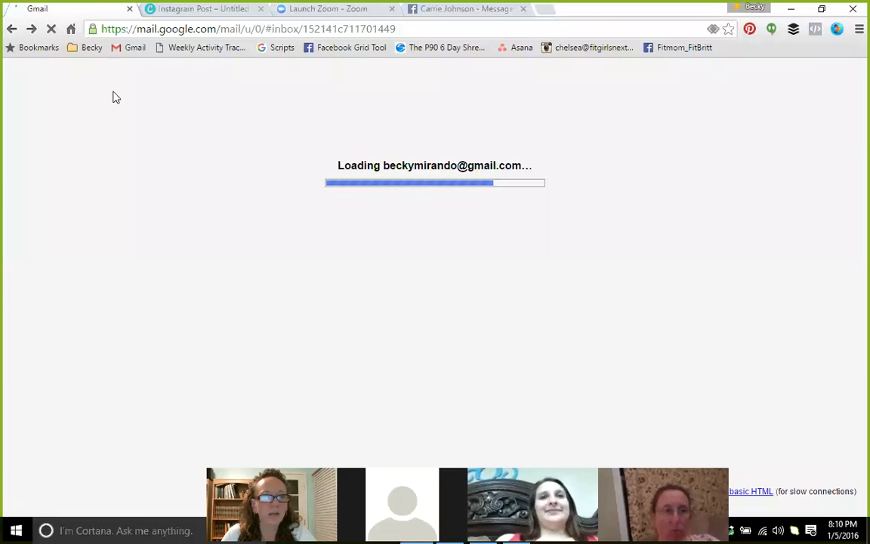
Load canva.com in that tab's address bar
click(144, 30)
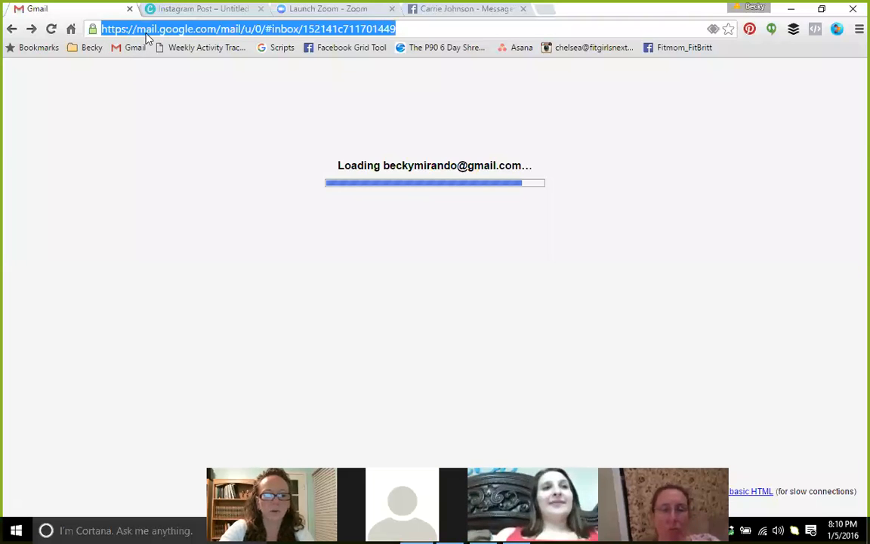
text(canva.com)
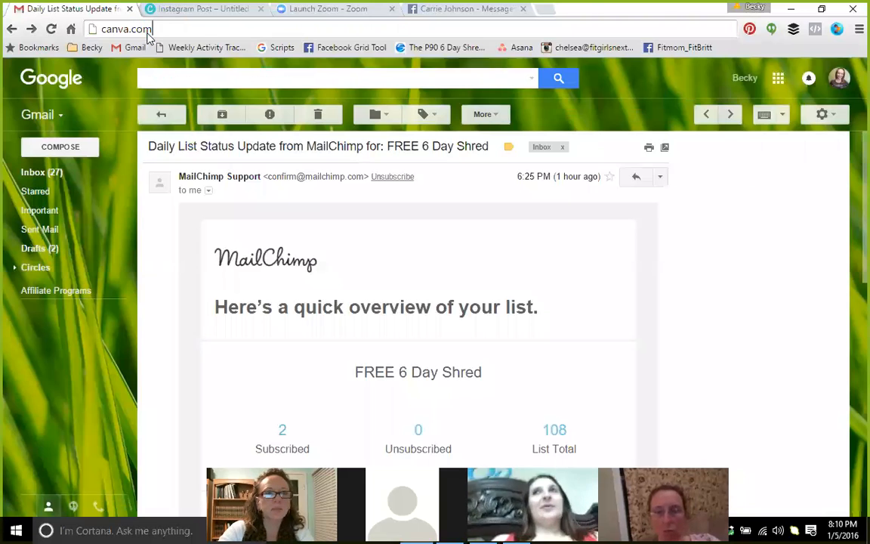
key(Return)
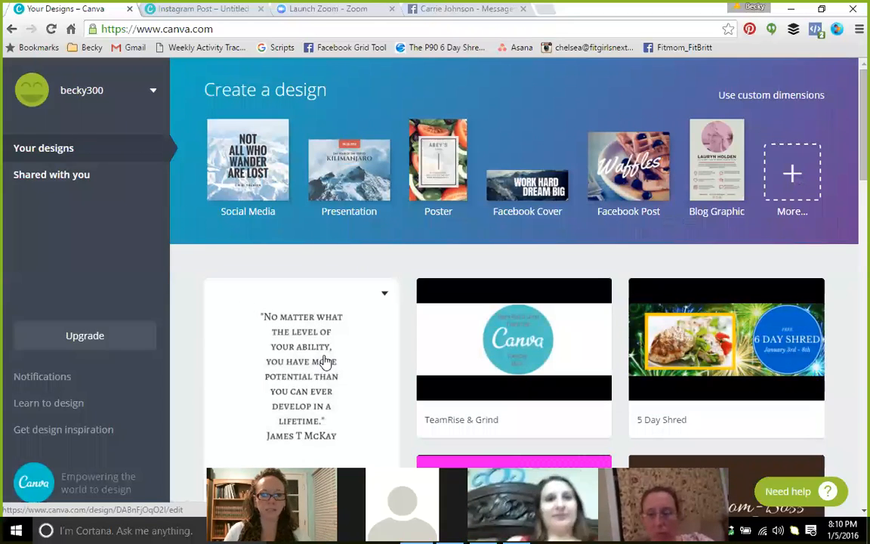
scroll(325, 362, down, 1)
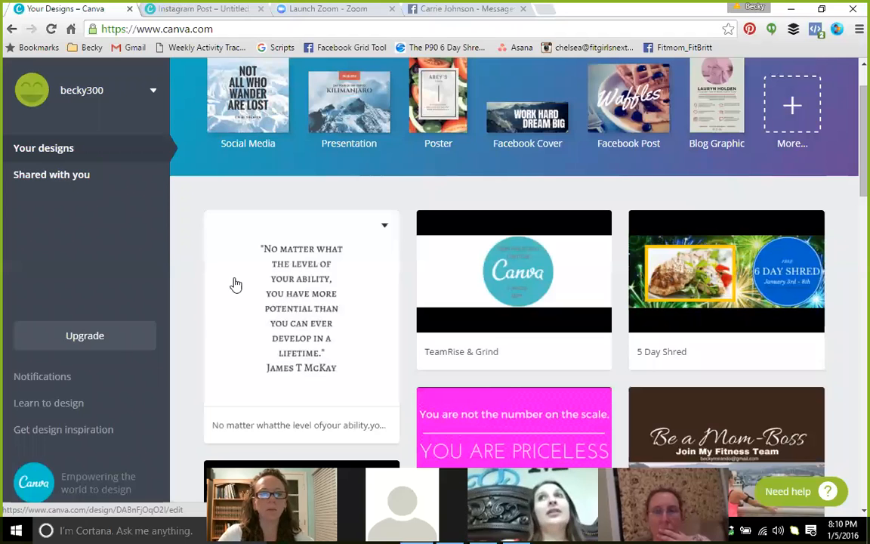
scroll(241, 282, down, 1)
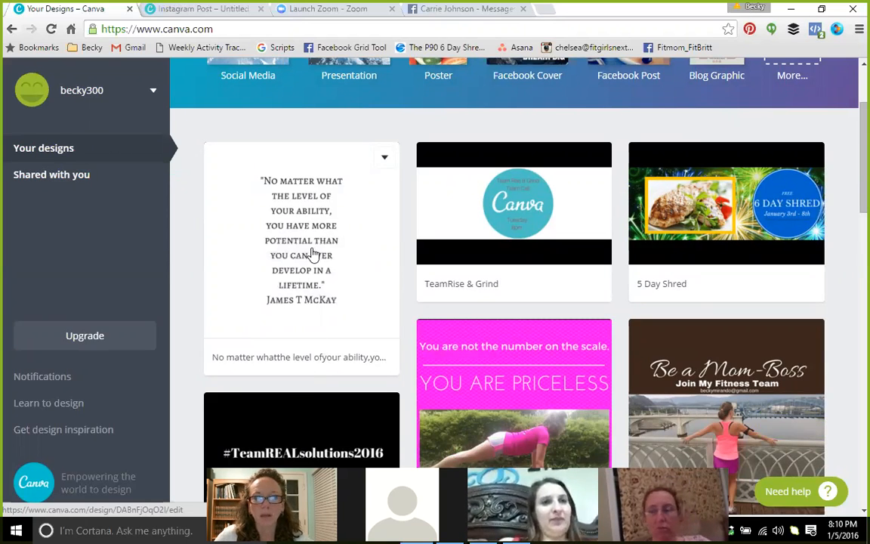
scroll(314, 254, down, 3)
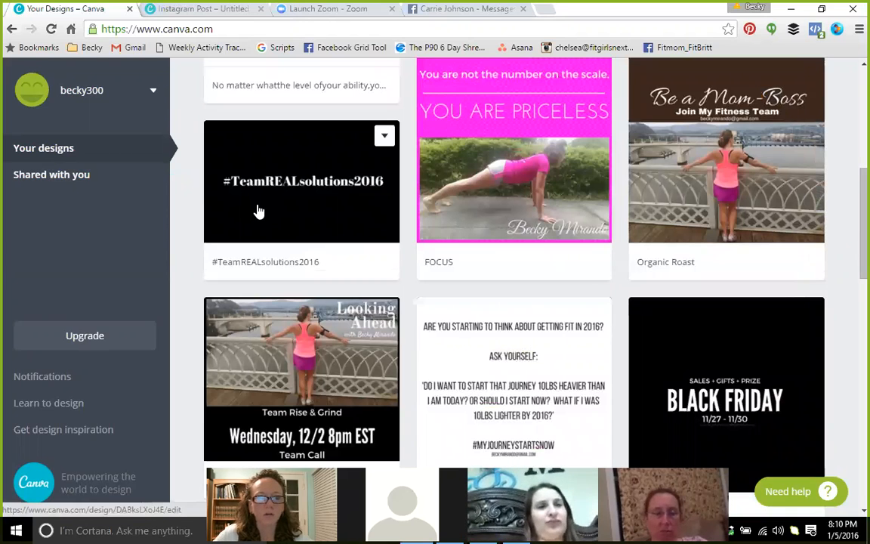
scroll(257, 212, down, 2)
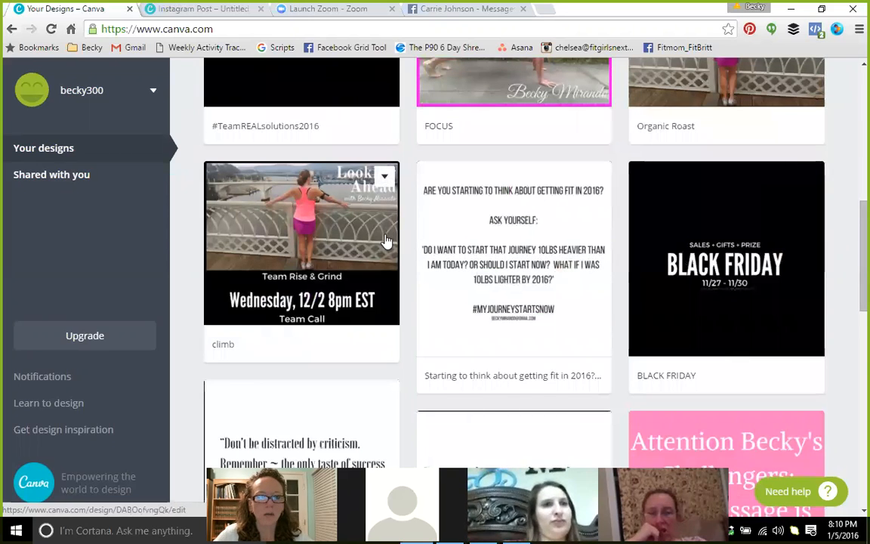
scroll(387, 242, down, 3)
scroll(386, 240, down, 1)
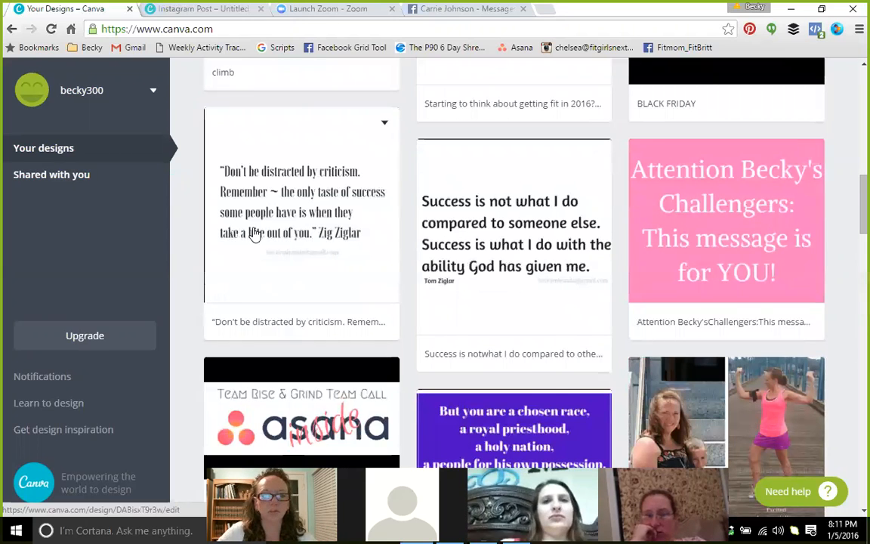
scroll(256, 234, down, 1)
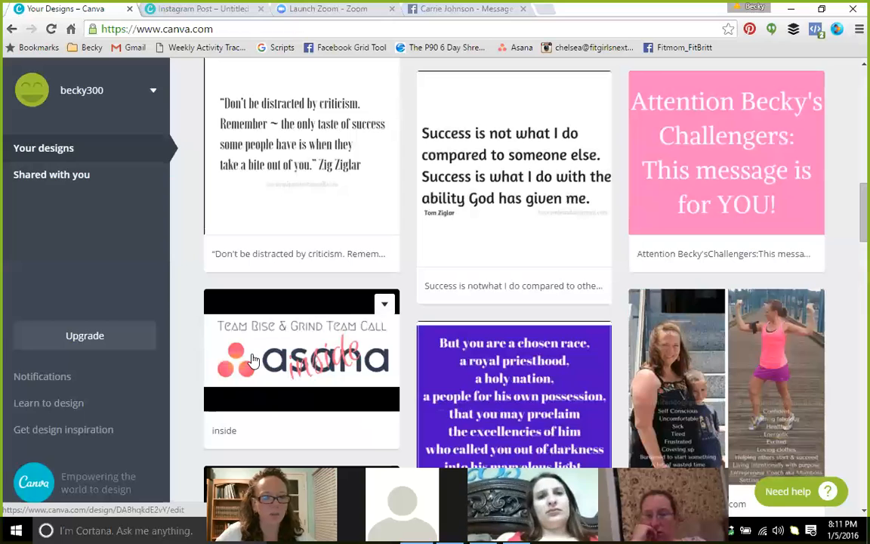
scroll(271, 349, down, 2)
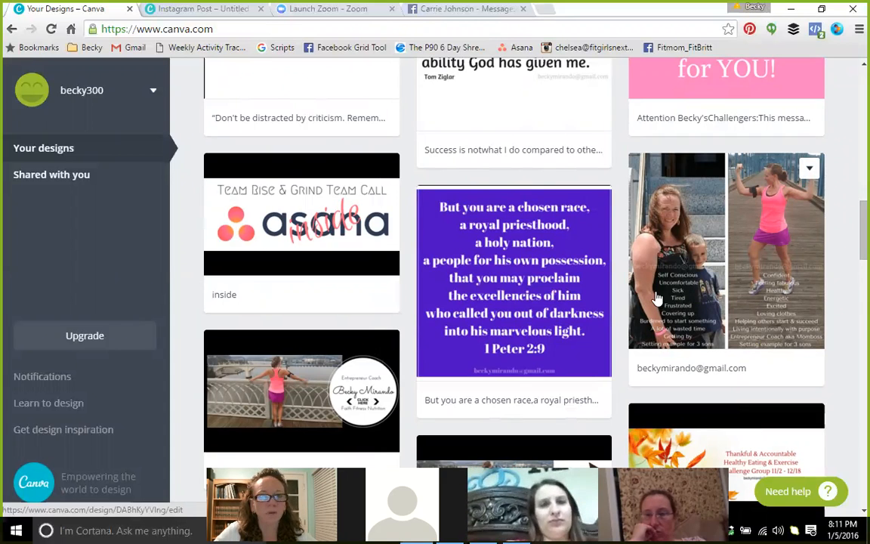
scroll(635, 291, up, 10)
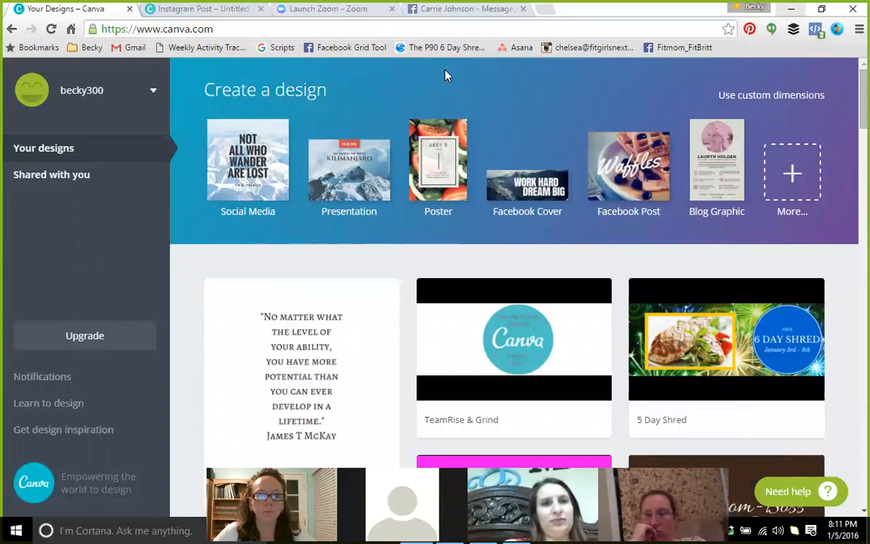
click(178, 10)
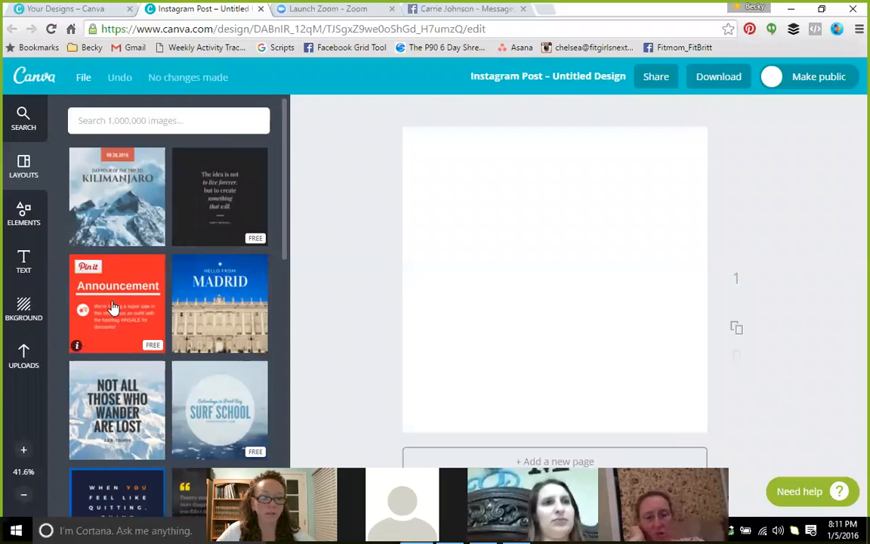
Scroll through the suggested layouts, such as Struggle Leads to Success and Hello October
scroll(113, 317, down, 2)
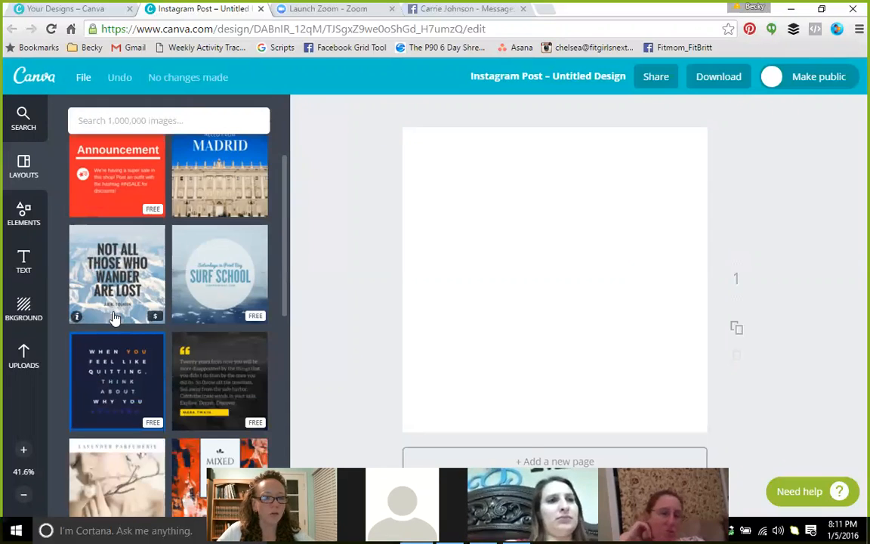
scroll(112, 318, down, 4)
scroll(113, 317, down, 2)
scroll(114, 317, down, 1)
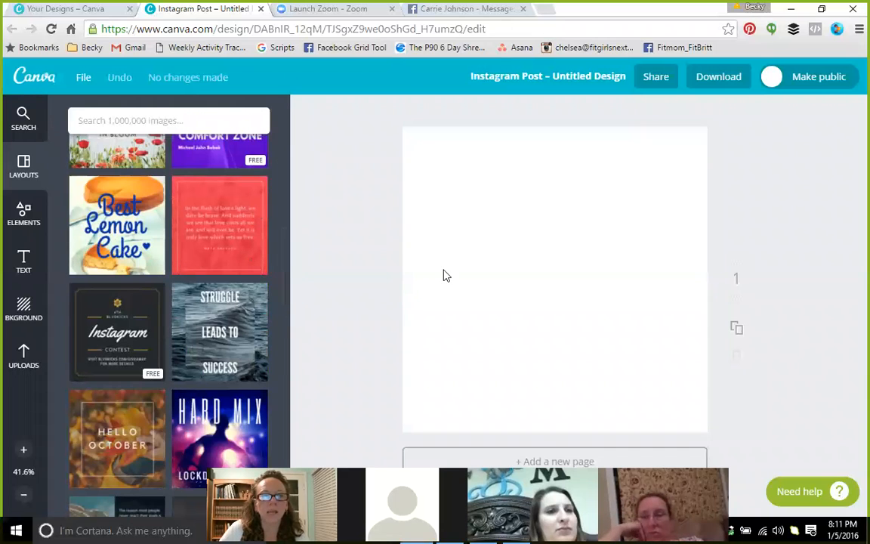
Search Google Images for 'lemon' and open the full-size halved lemon photo
click(548, 9)
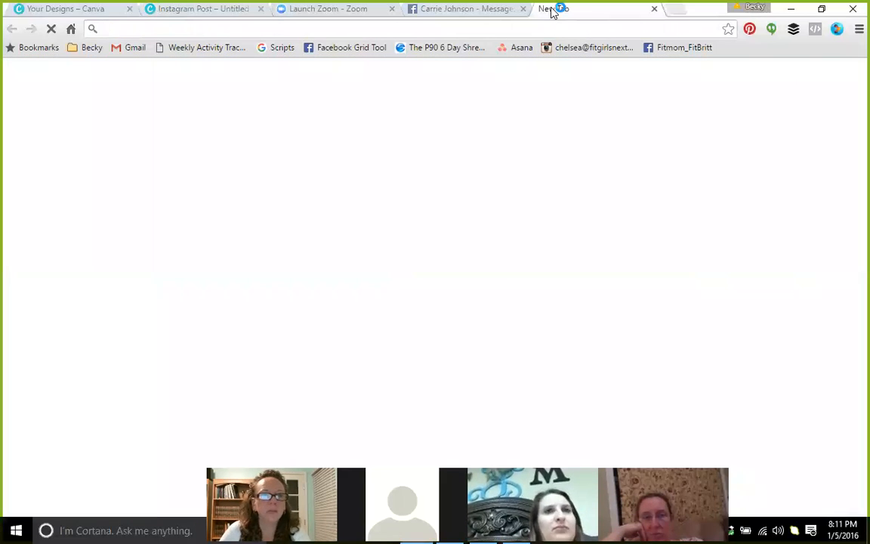
text(lemon)
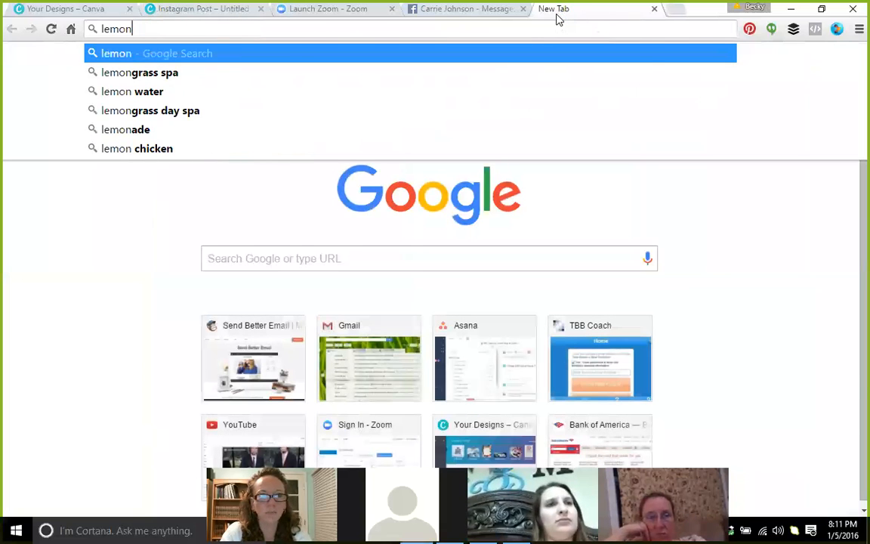
key(Return)
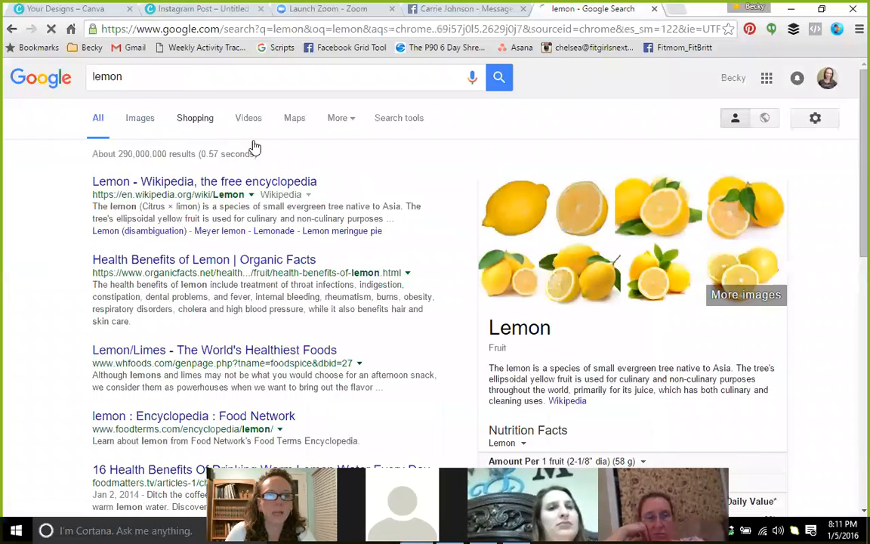
click(140, 118)
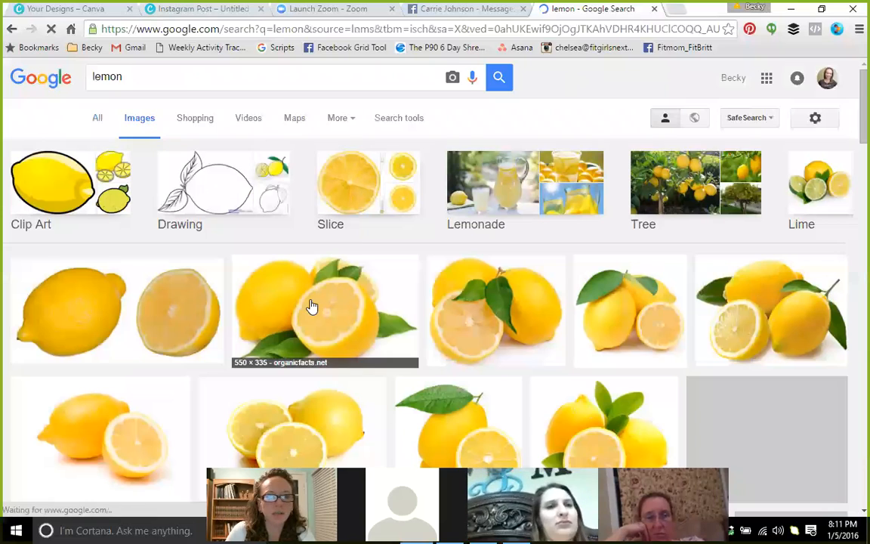
click(361, 314)
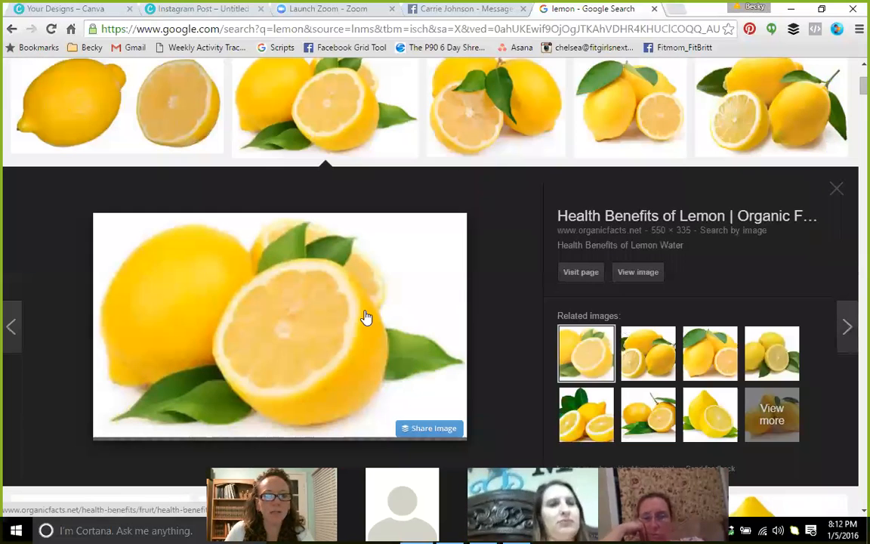
click(640, 279)
Save the lemon image as Lemon3 in the Pictures > Beachbody folder
right_click(143, 199)
click(171, 222)
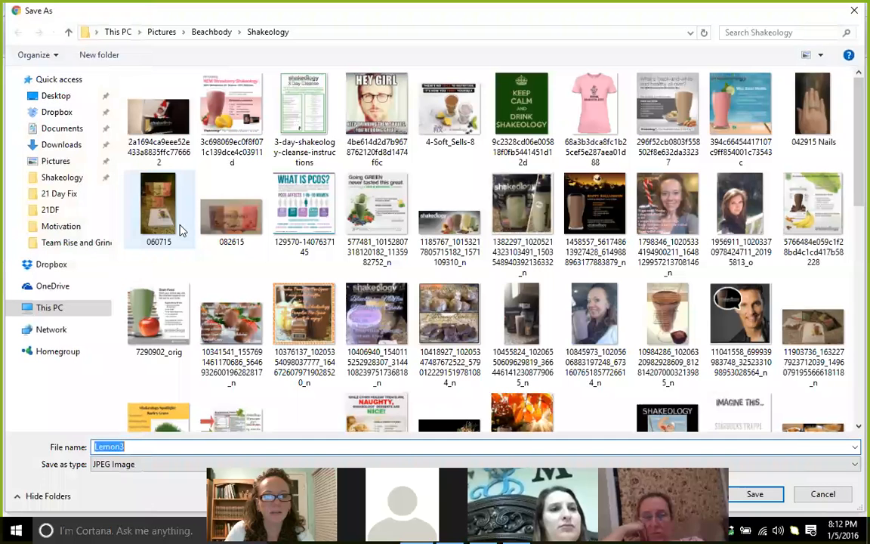
click(65, 163)
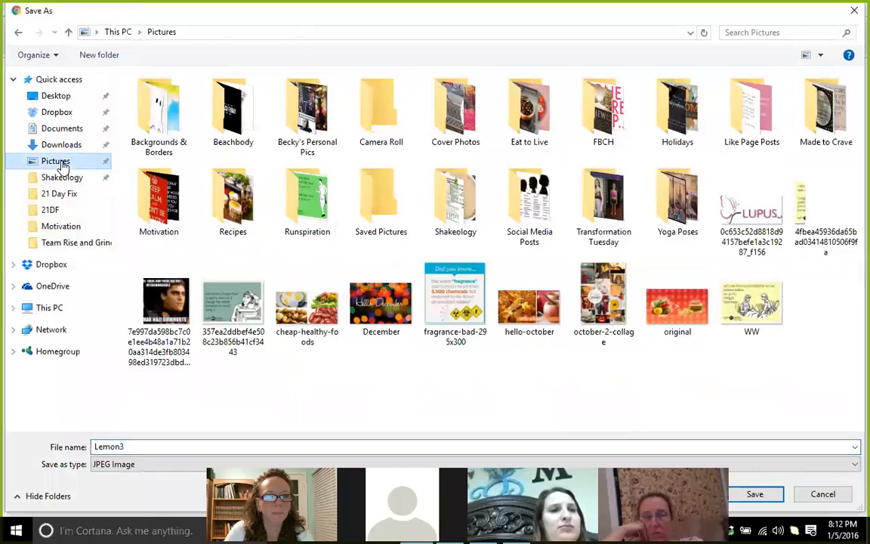
double_click(233, 110)
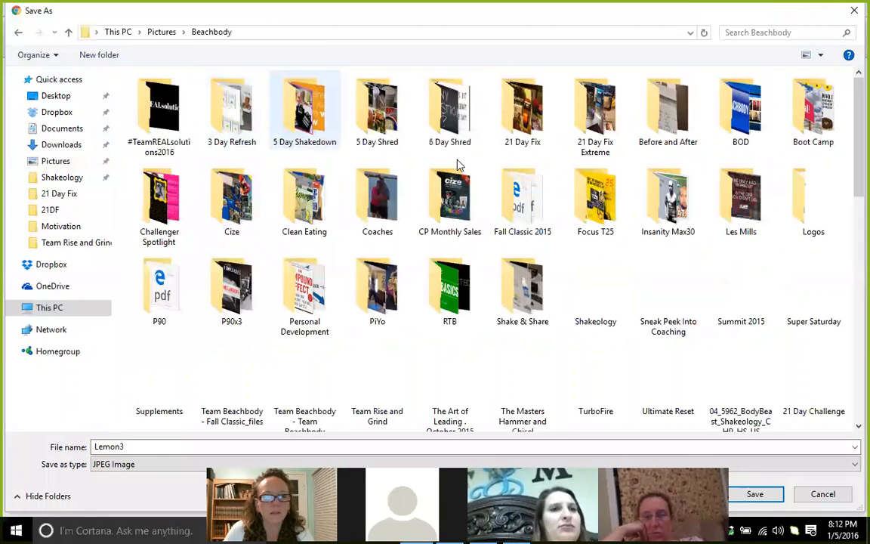
click(778, 494)
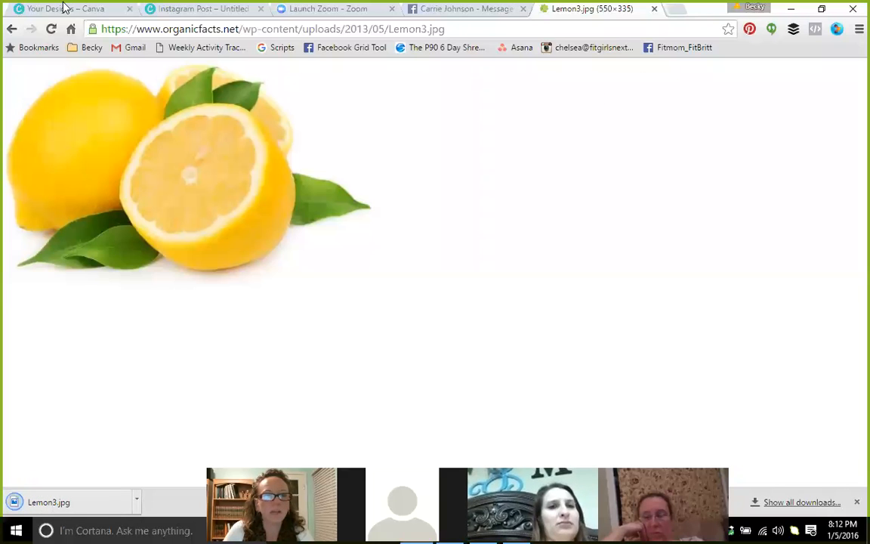
Return to the Canva Instagram post and browse the previously uploaded images
click(165, 10)
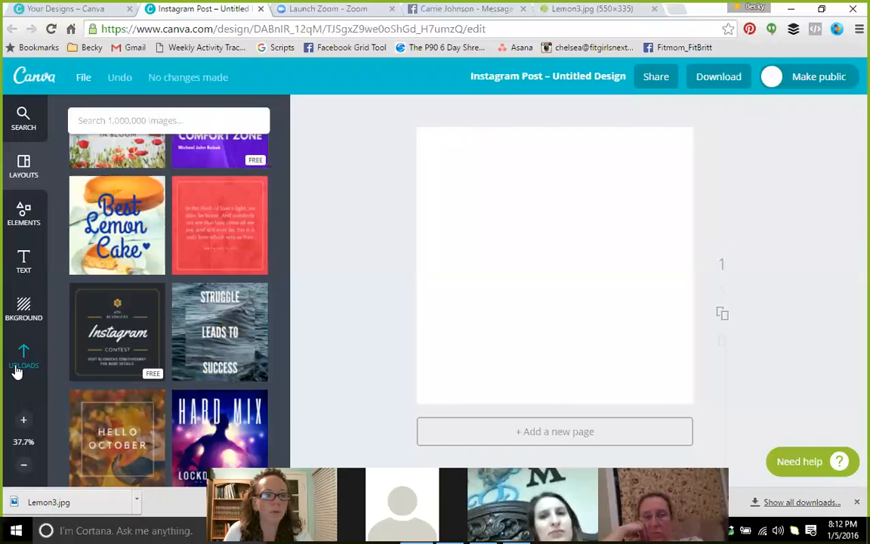
click(18, 363)
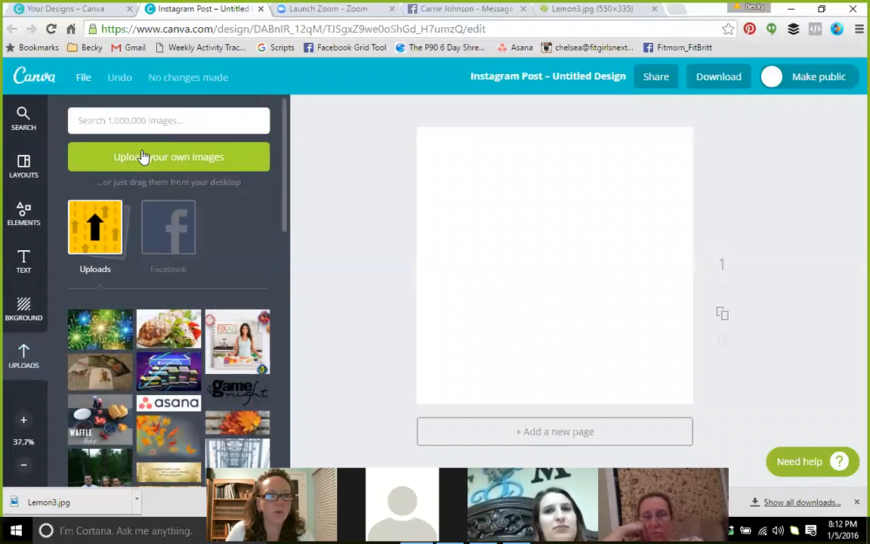
scroll(143, 325, down, 3)
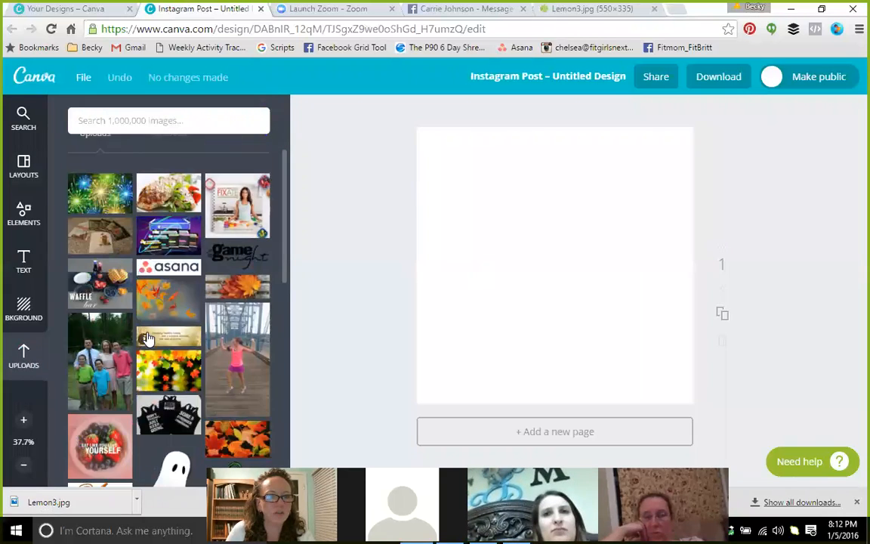
scroll(149, 340, down, 4)
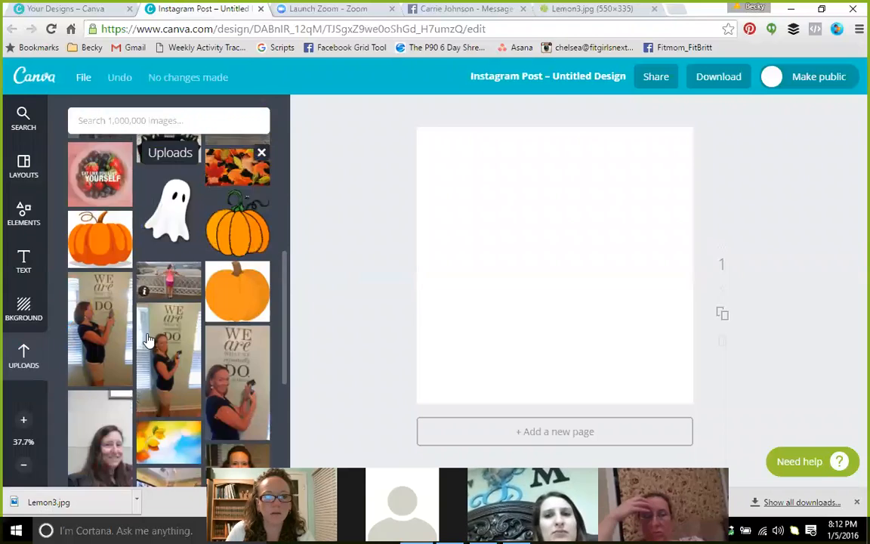
scroll(149, 340, down, 5)
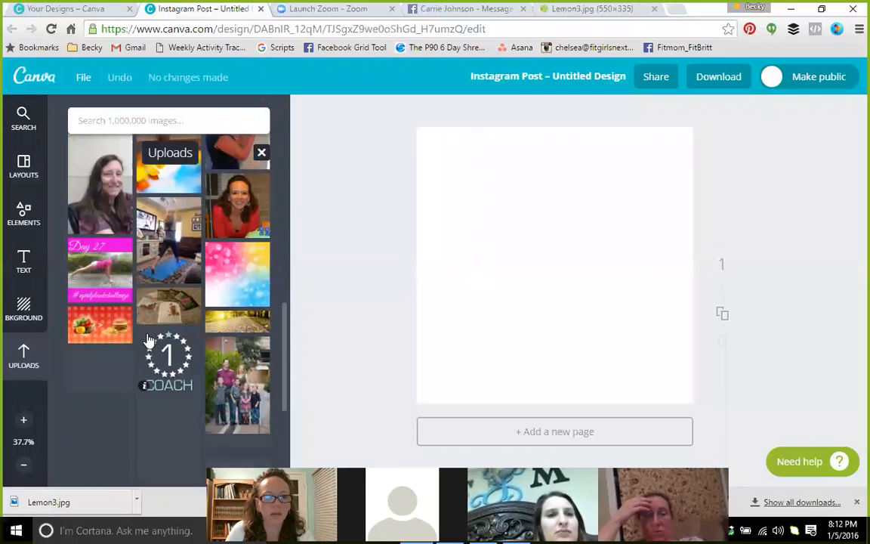
scroll(148, 340, down, 1)
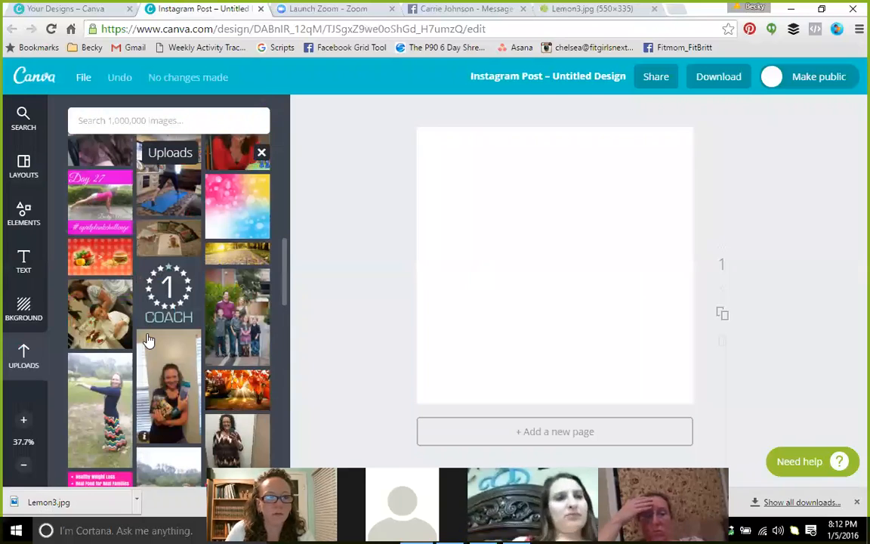
scroll(149, 339, up, 15)
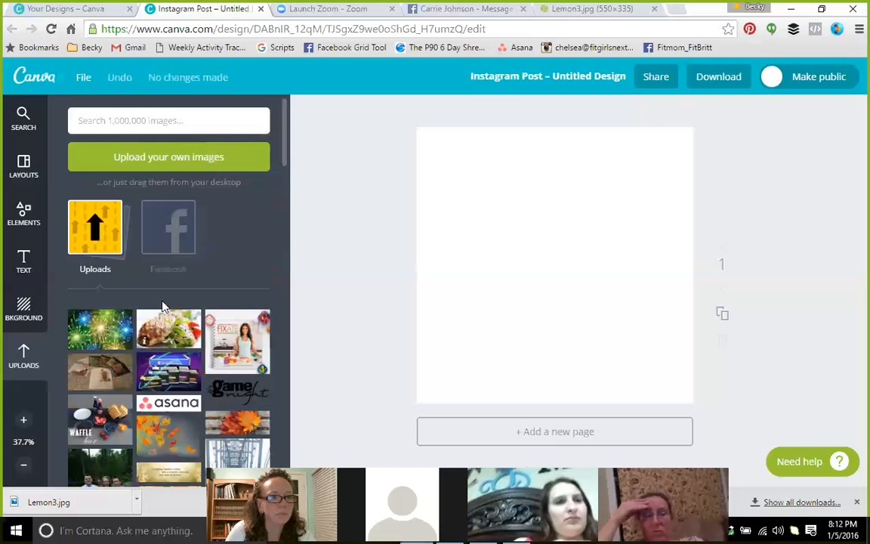
Upload Lemon3 from the Beachbody folder
click(131, 148)
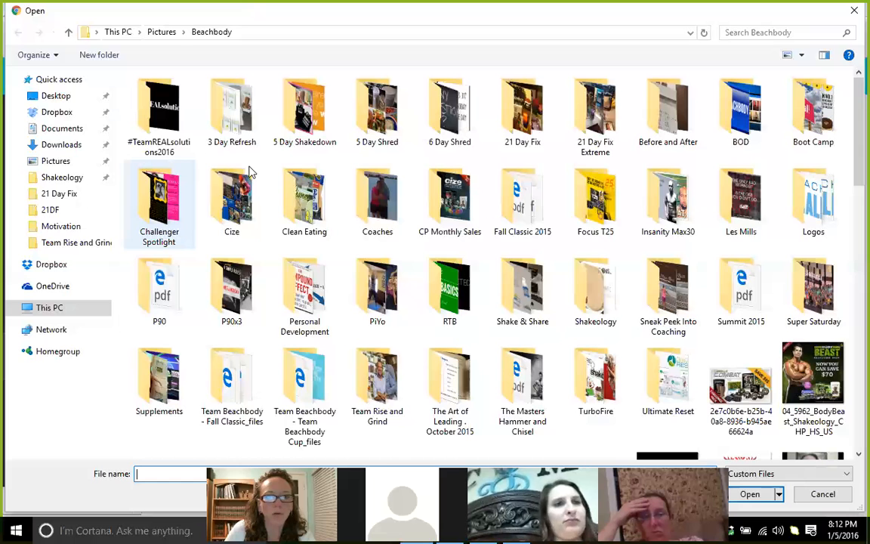
scroll(849, 169, down, 3)
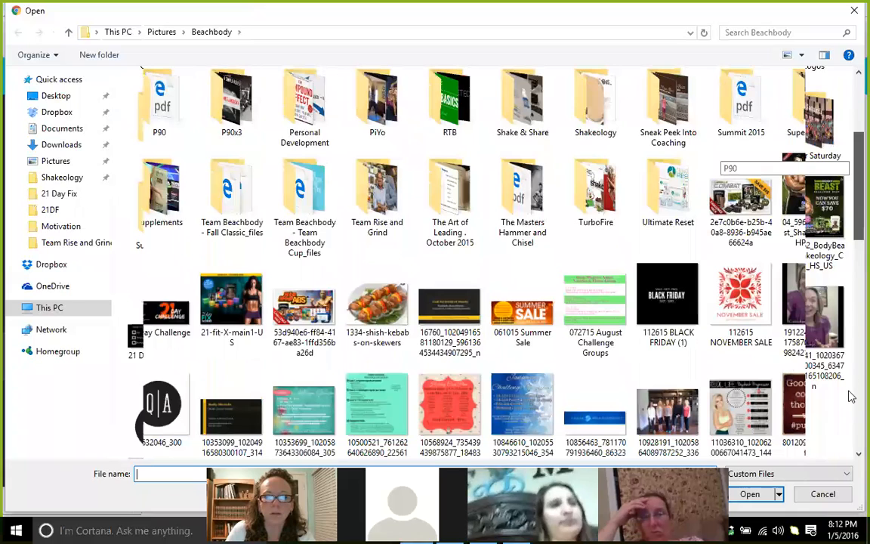
scroll(240, 188, down, 10)
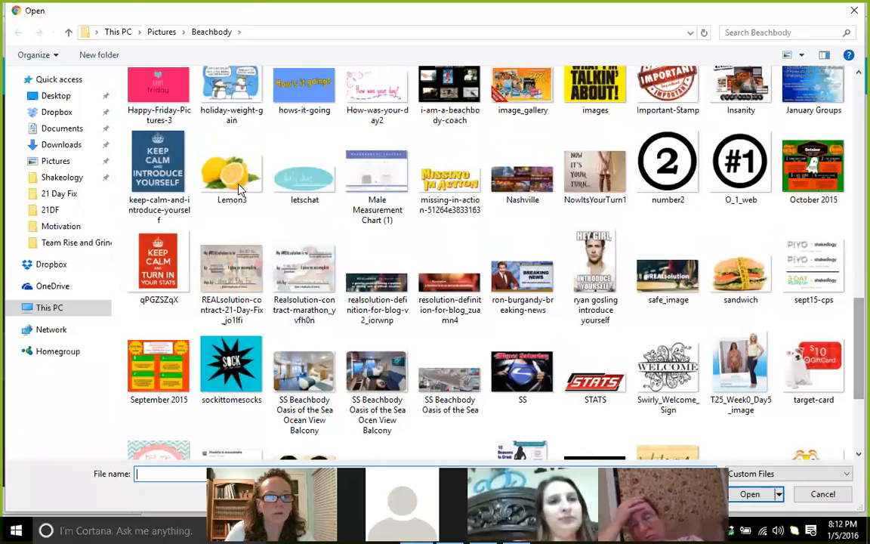
double_click(238, 181)
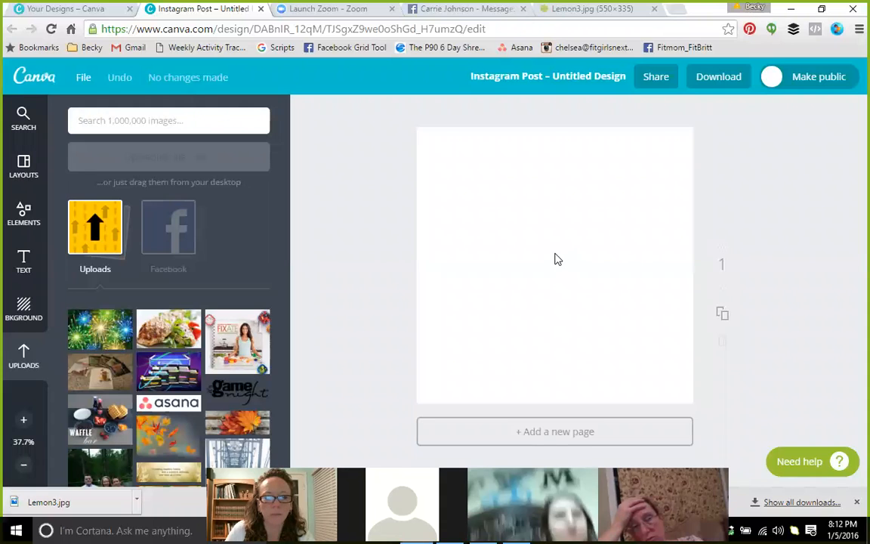
Drag the Lemon3 photo onto the blank page, enlarge it and centre it
drag(98, 340, 538, 291)
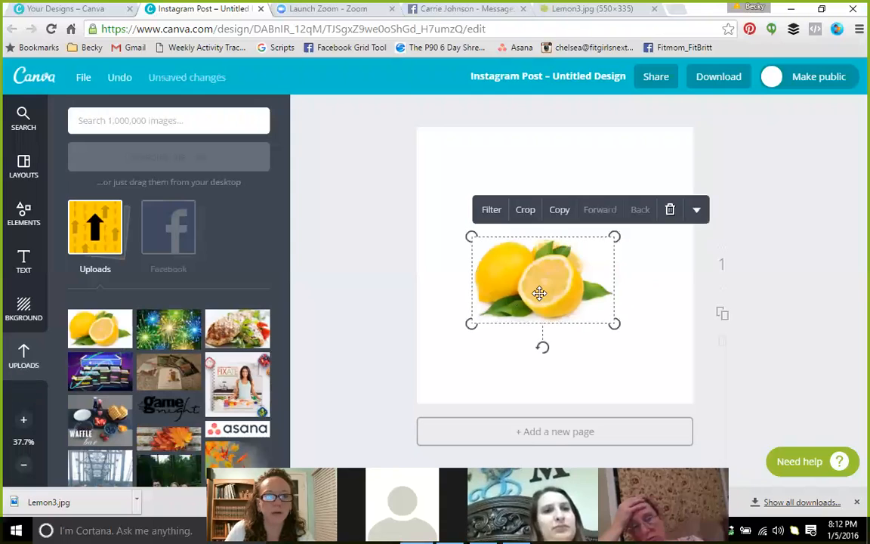
click(198, 123)
text(lemon)
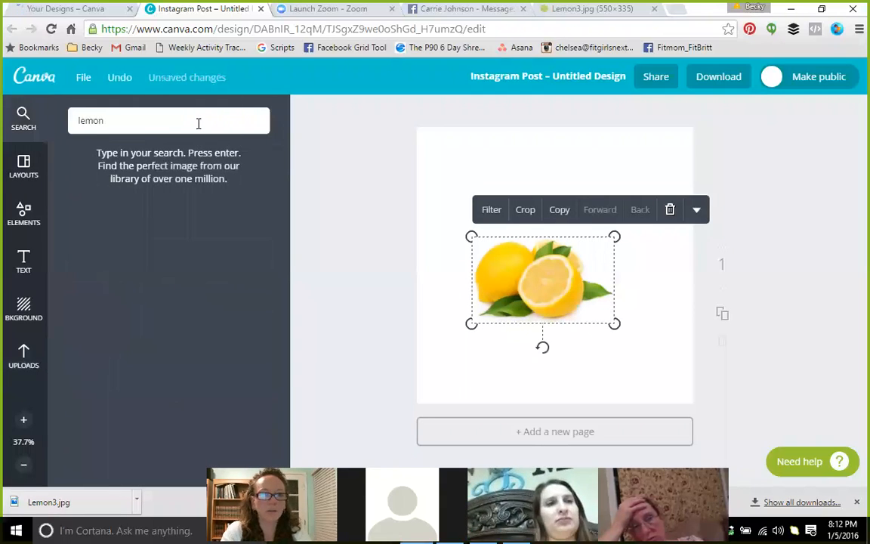
key(Return)
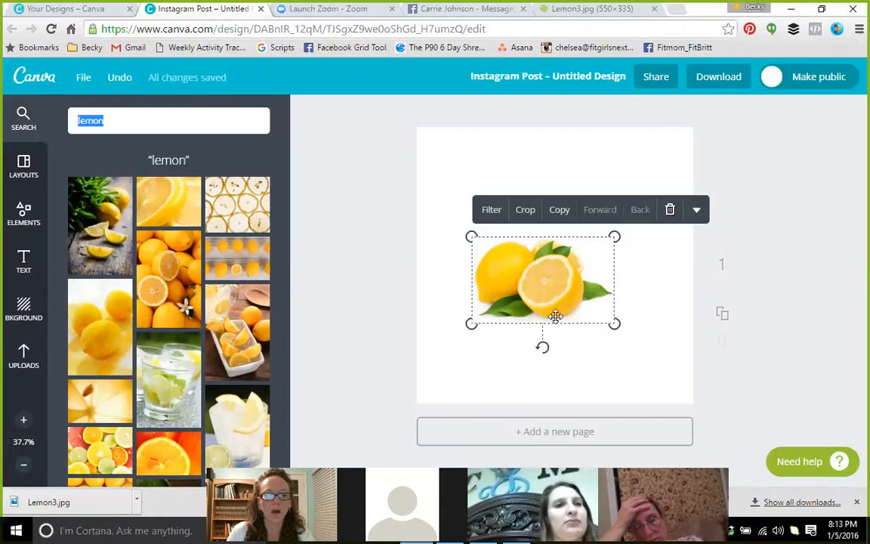
drag(617, 325, 586, 289)
click(436, 160)
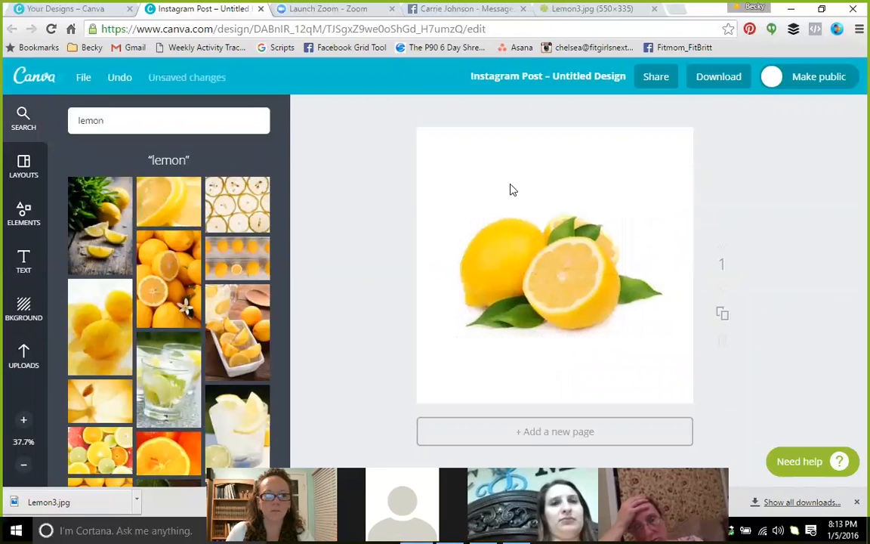
click(25, 321)
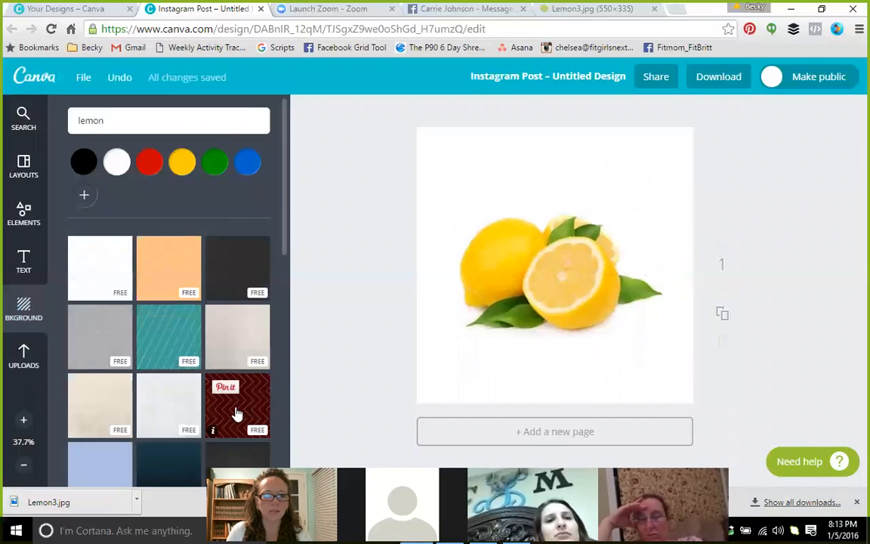
Try a green page background, then set it back to white
scroll(123, 408, down, 1)
scroll(125, 404, up, 1)
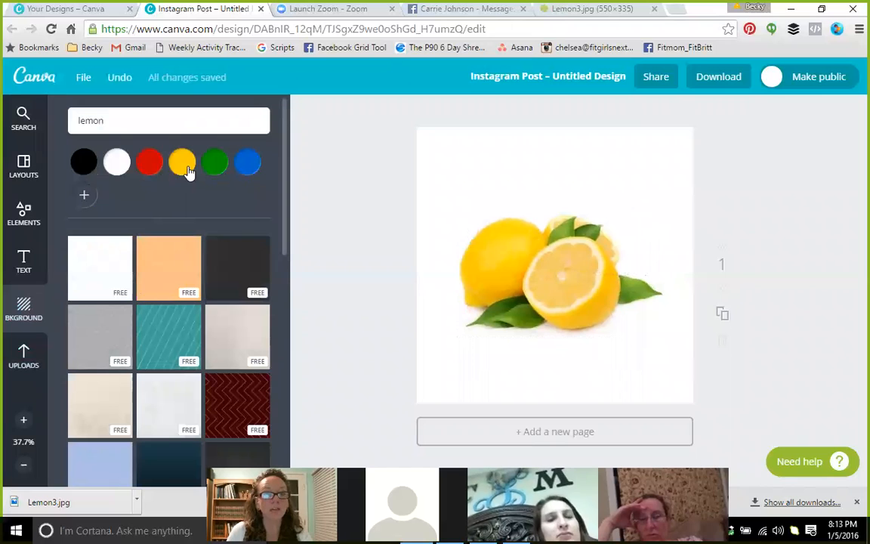
click(214, 167)
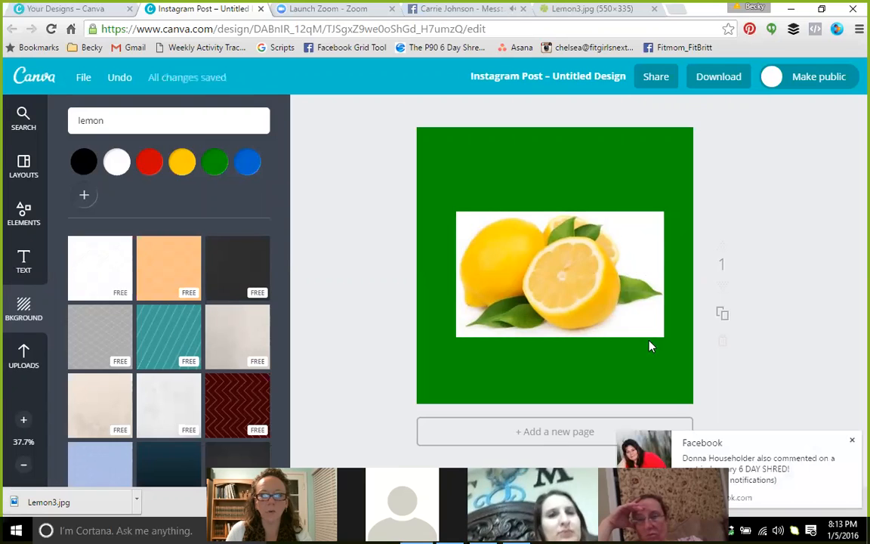
click(852, 441)
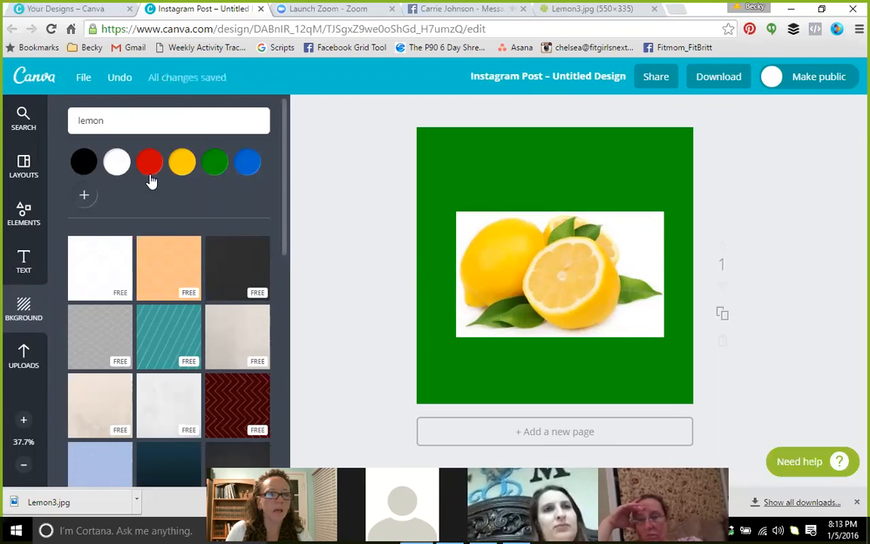
click(115, 163)
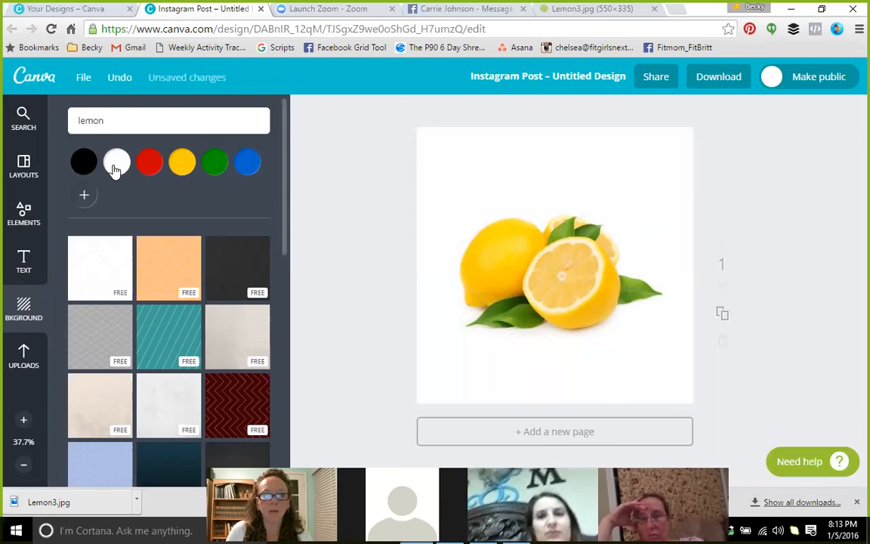
click(23, 262)
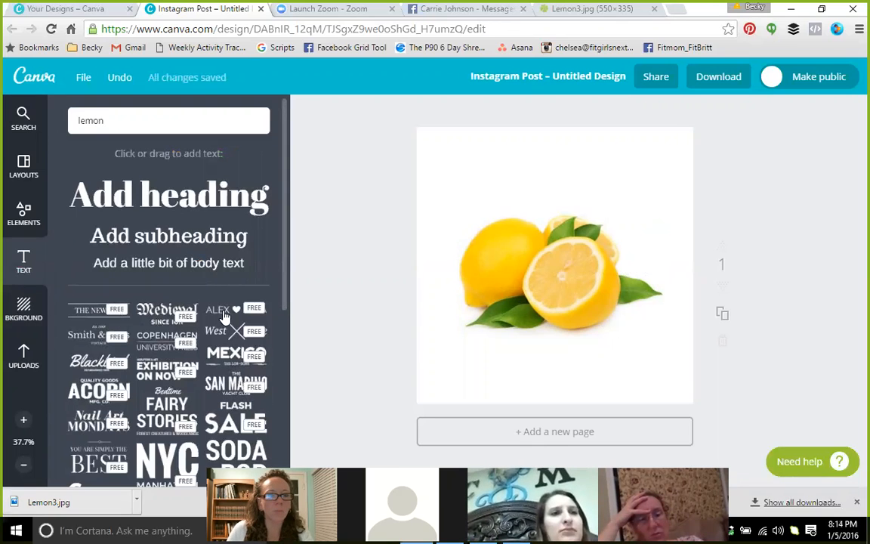
Drag the 'Win a Trip to Bali' text template above the lemon
scroll(147, 382, down, 5)
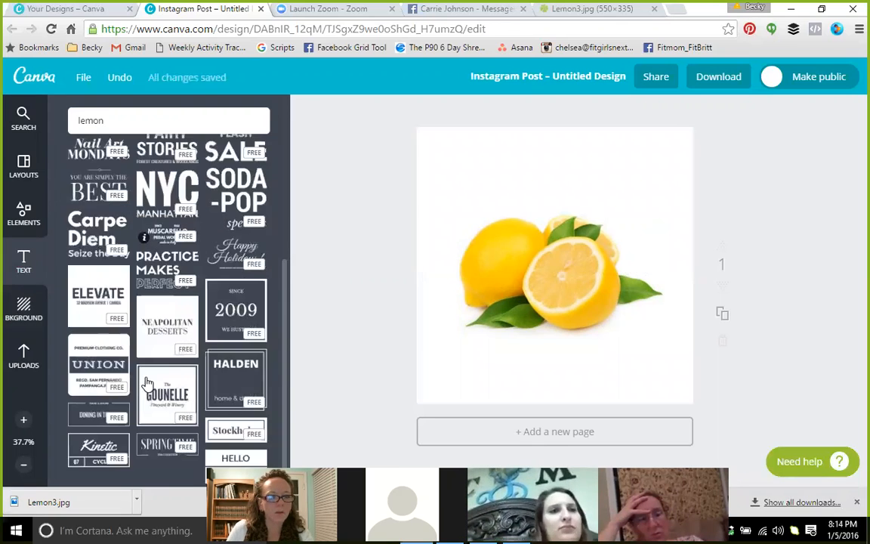
scroll(147, 381, down, 6)
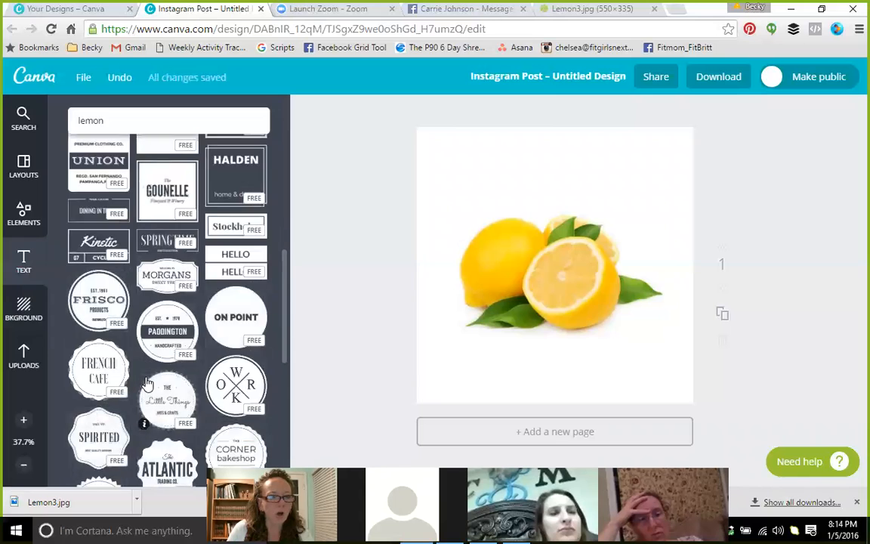
scroll(149, 385, down, 3)
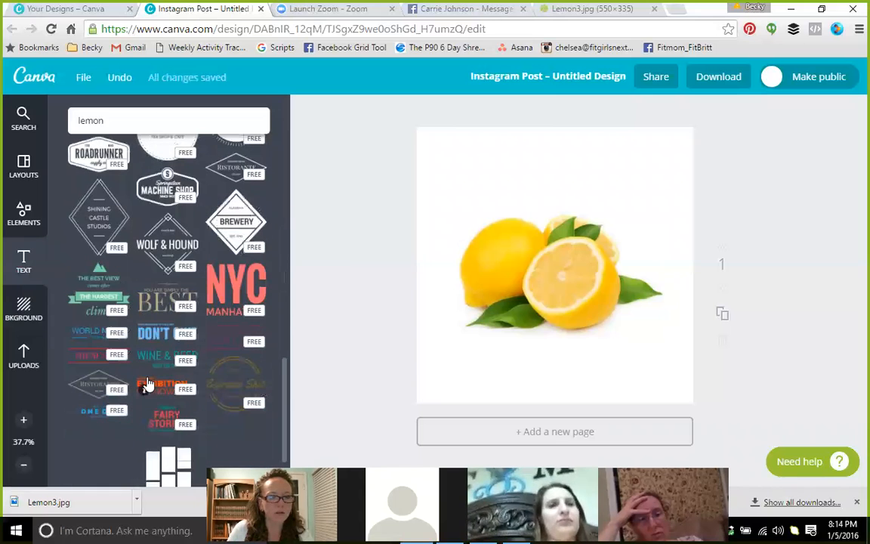
scroll(150, 387, down, 2)
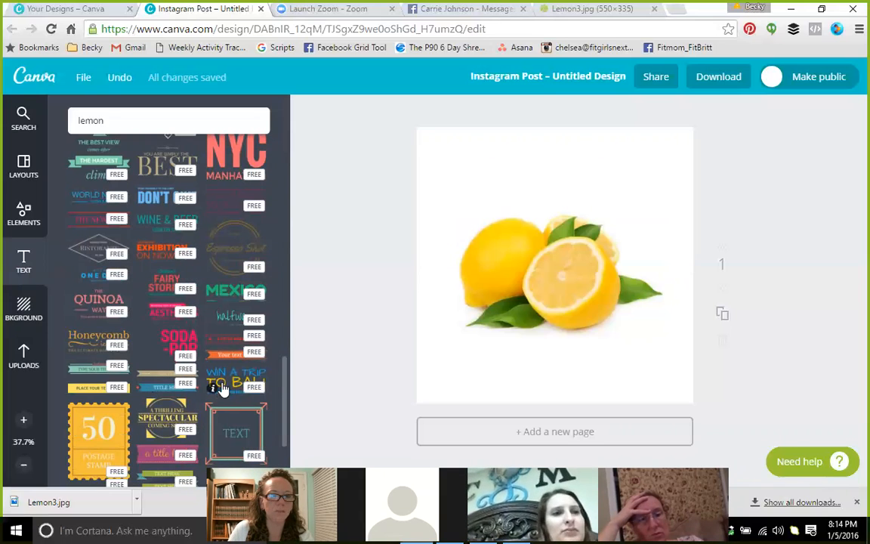
drag(230, 385, 534, 163)
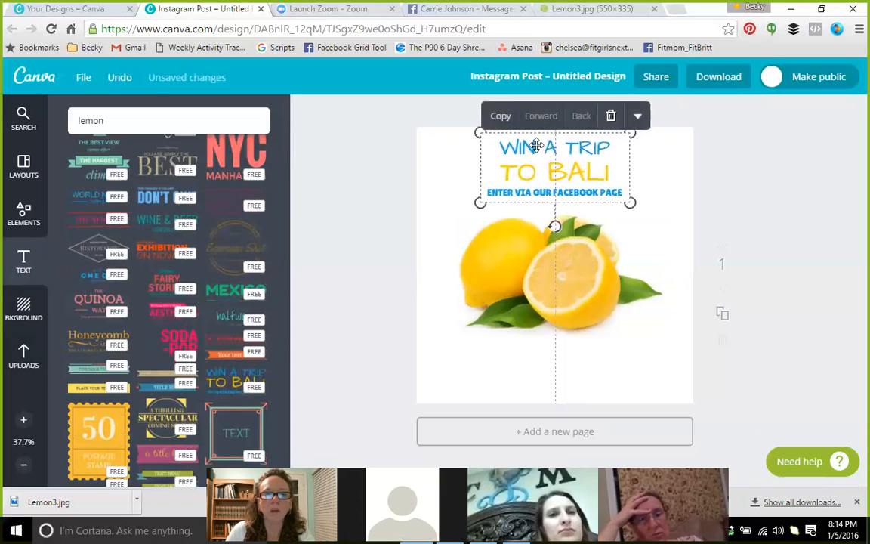
Nudge the Bali text group slightly left and make it a little larger
click(382, 183)
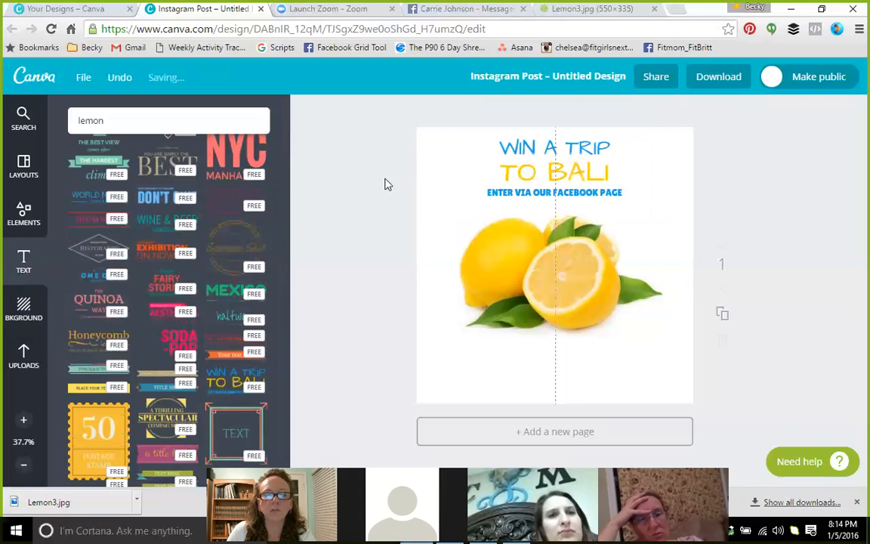
click(494, 193)
mouse_move(480, 200)
mouse_down()
mouse_move(458, 202)
mouse_move(488, 203)
mouse_up()
mouse_move(628, 201)
mouse_down()
mouse_move(689, 234)
mouse_move(614, 202)
mouse_up()
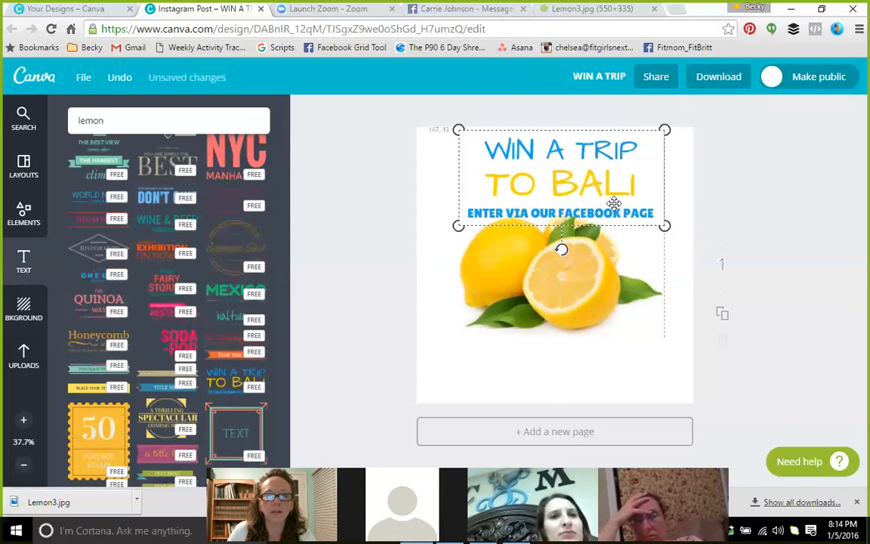
Replace the WIN A TRIP line with 'Lemonade'
double_click(582, 149)
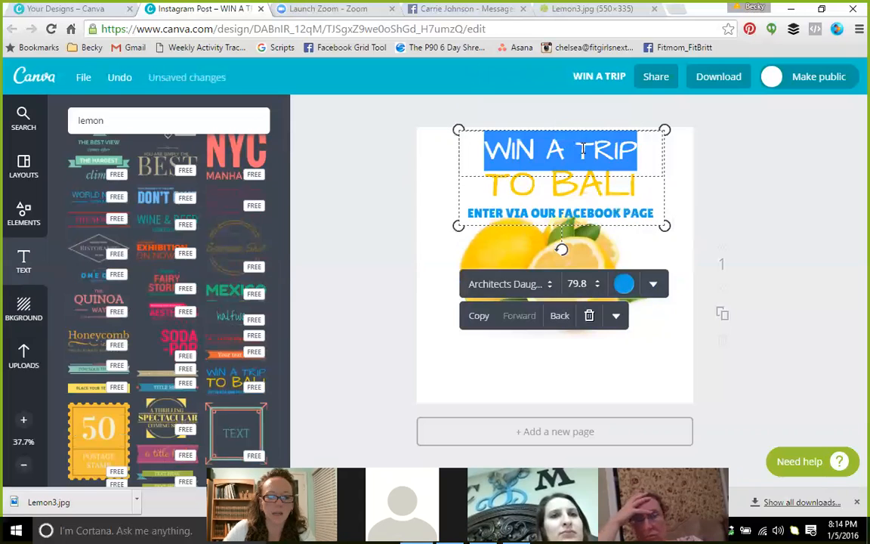
text(Lemoda)
key(BackSpace)
key(BackSpace)
text(nade)
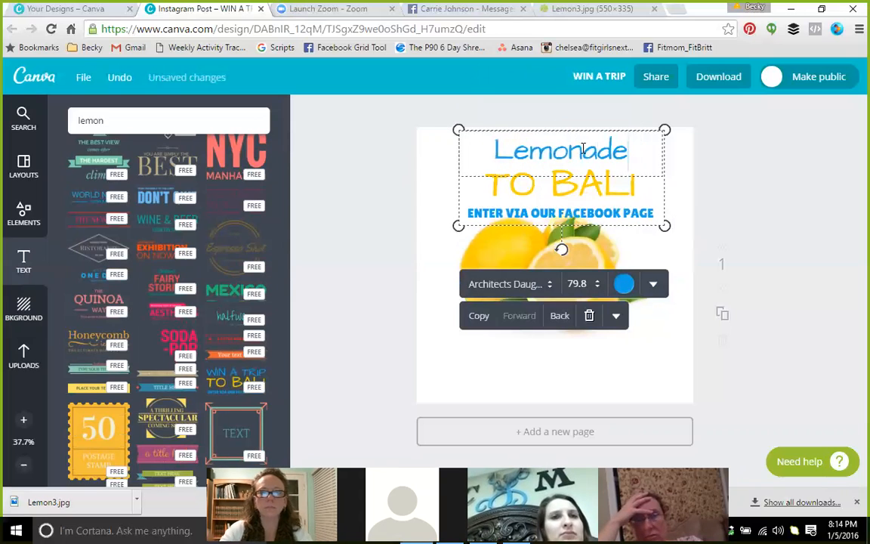
click(702, 179)
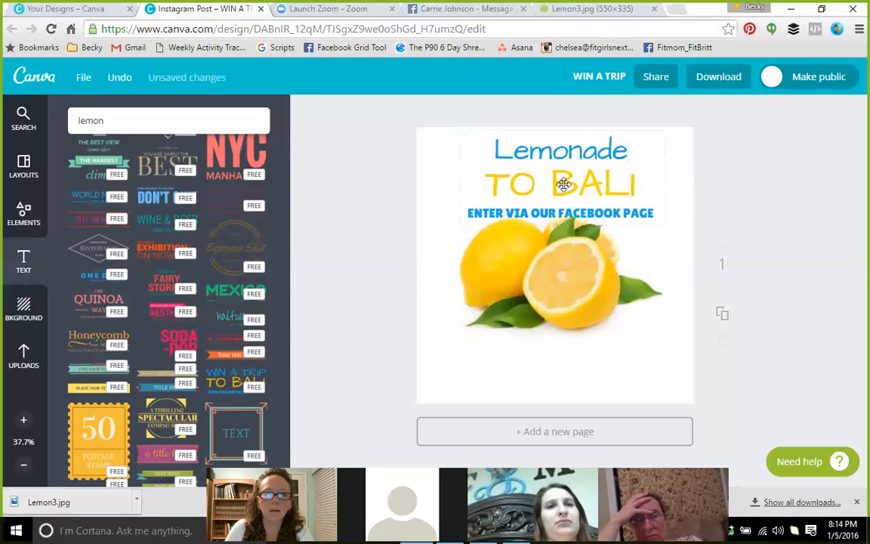
Replace the TO BALI line with 'Shakeology'
double_click(564, 185)
text(Shakeopl)
key(BackSpace)
key(BackSpace)
text(logy)
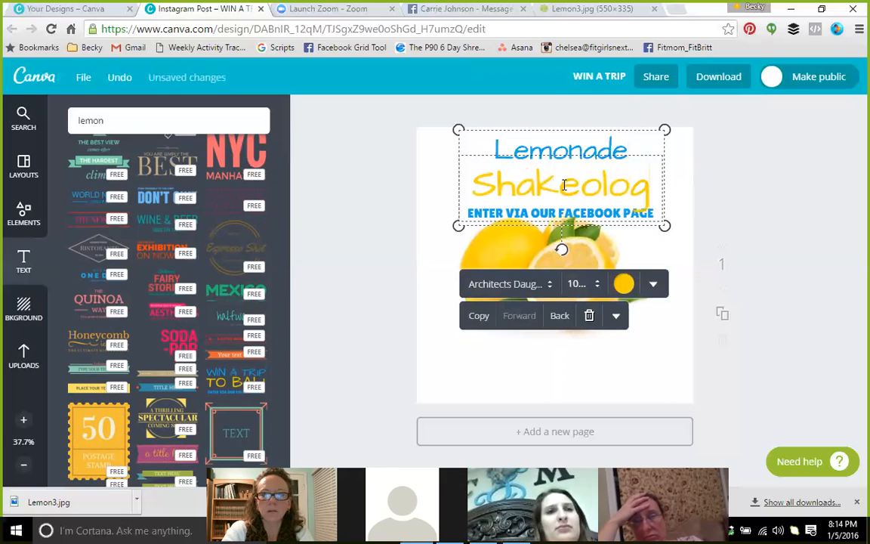
click(540, 214)
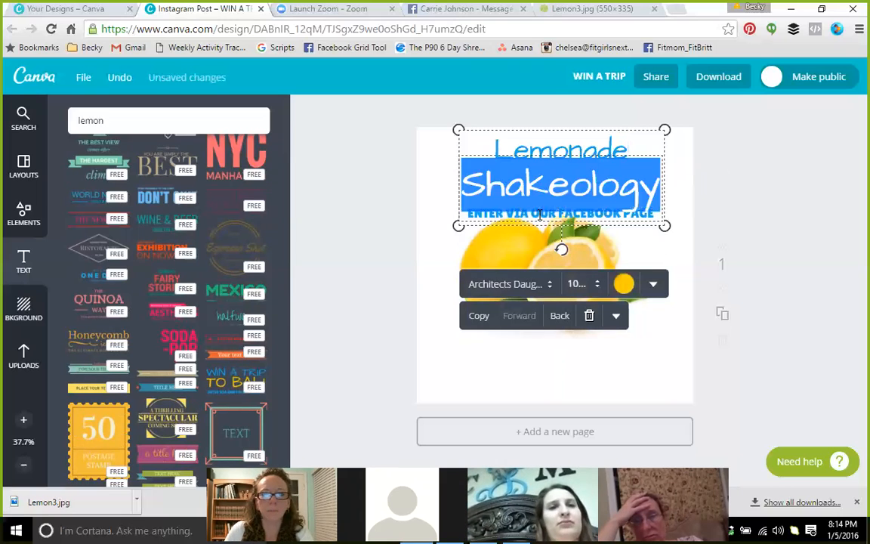
click(748, 199)
Colour the word Lemonade green
click(581, 145)
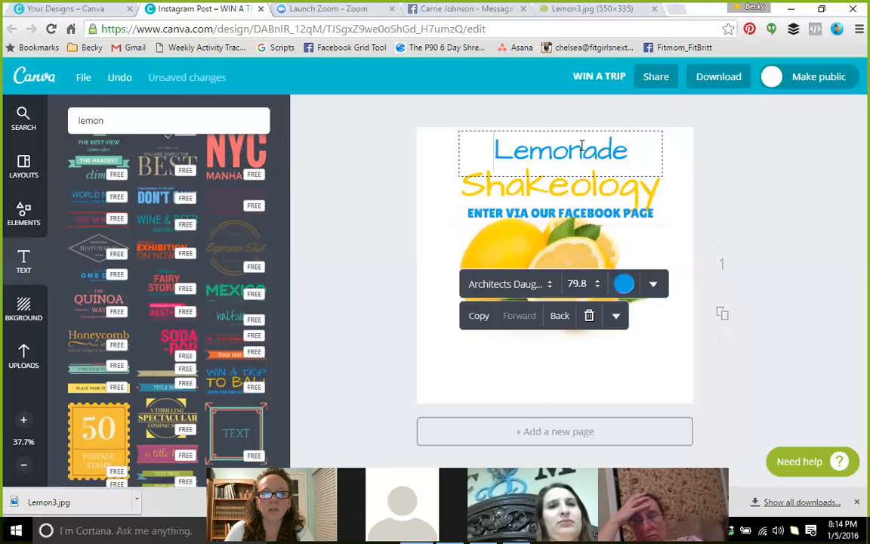
click(582, 145)
click(625, 284)
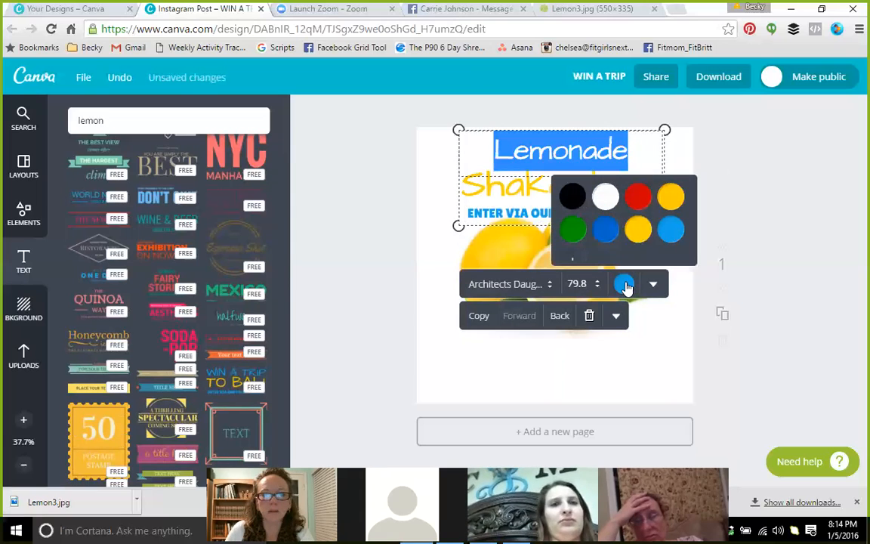
click(574, 231)
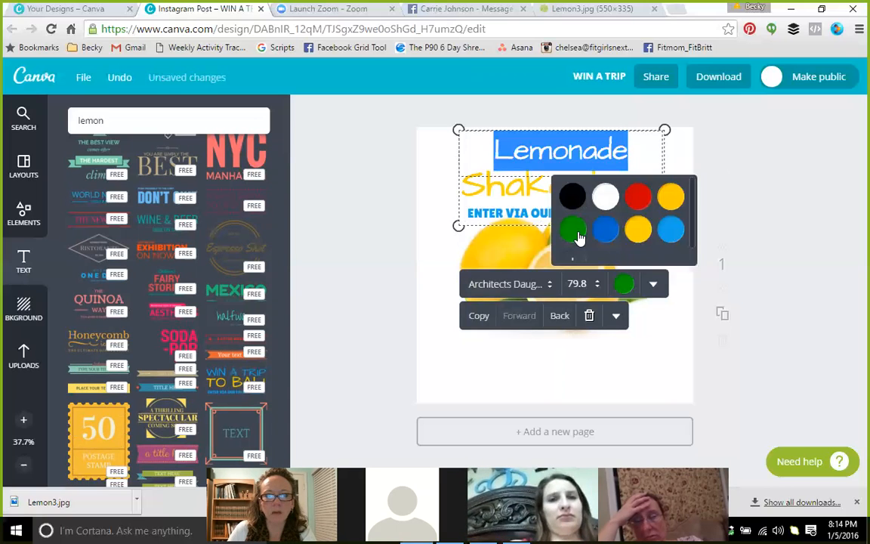
click(385, 252)
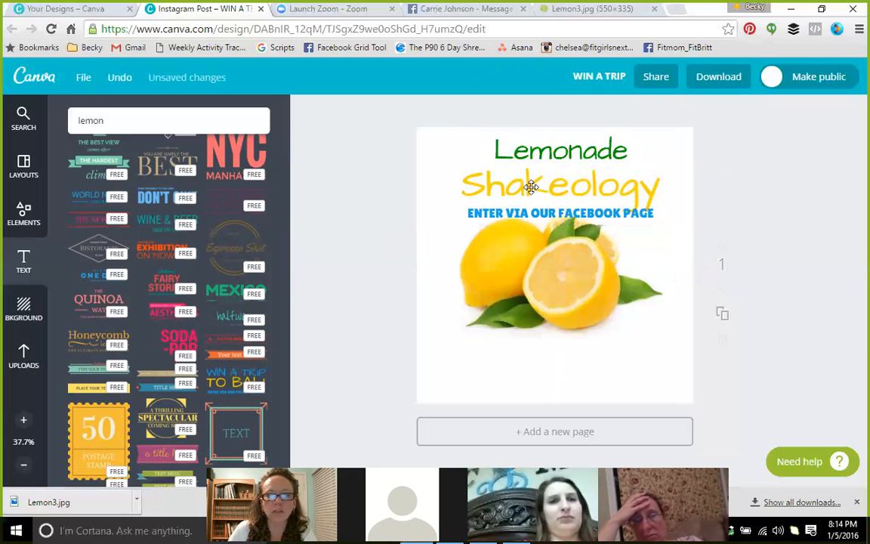
click(519, 213)
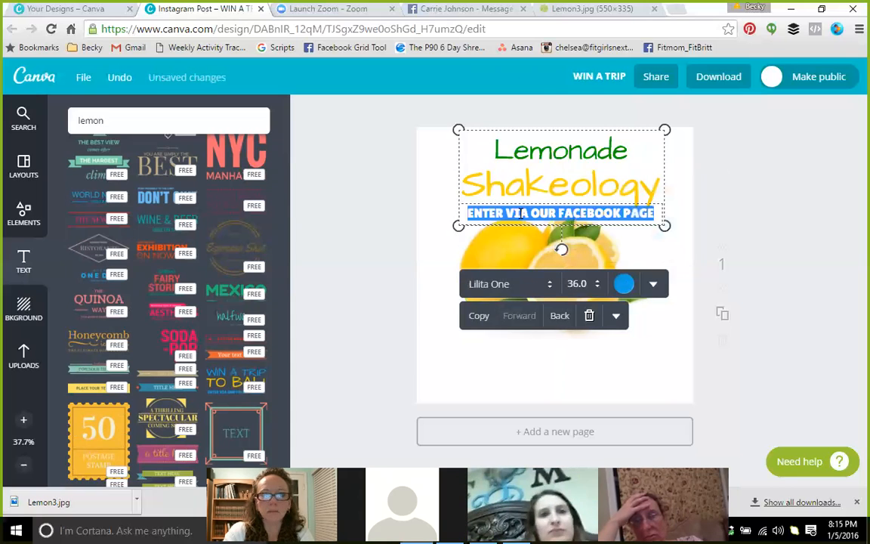
Delete the ENTER VIA OUR FACEBOOK PAGE line and move the heading, then undo both
key(Delete)
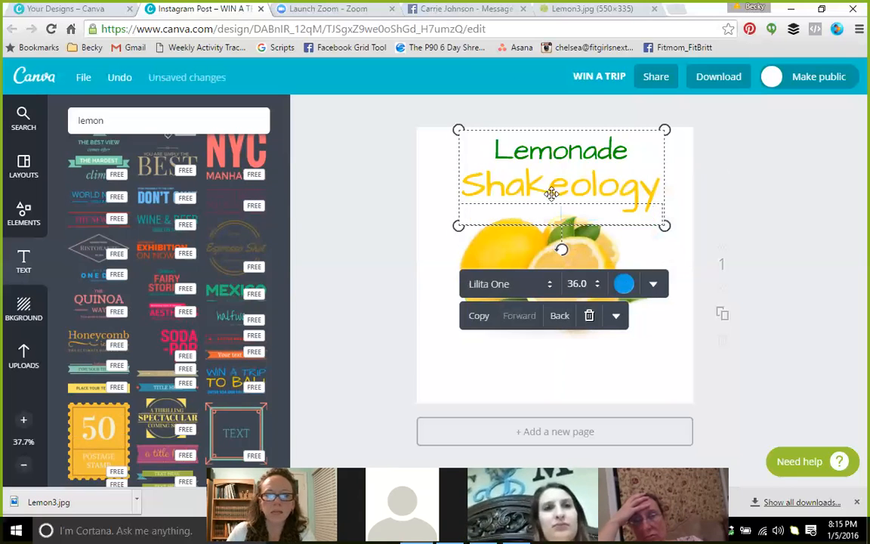
click(654, 286)
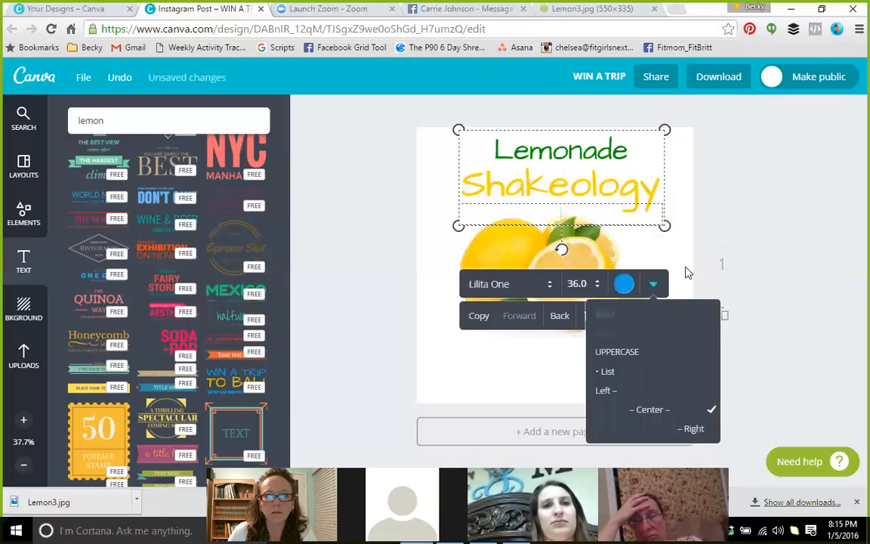
click(738, 239)
drag(567, 192, 565, 193)
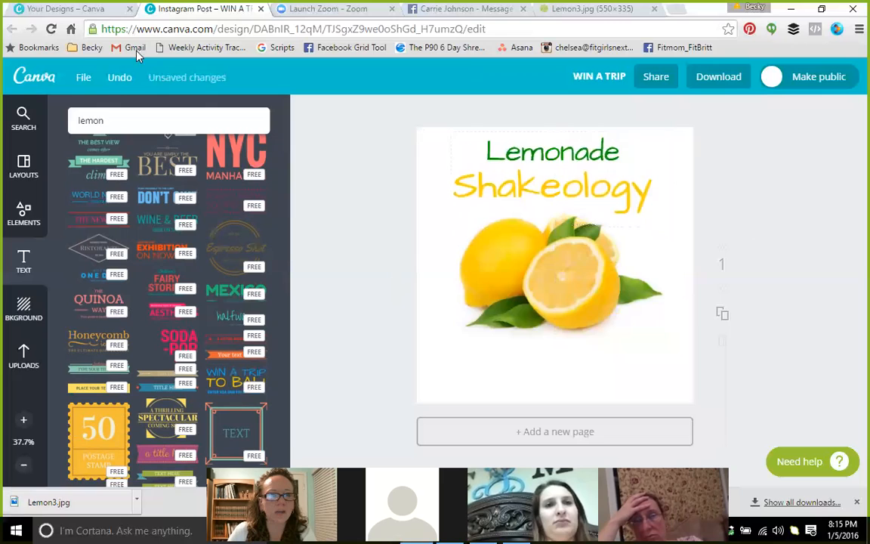
click(117, 85)
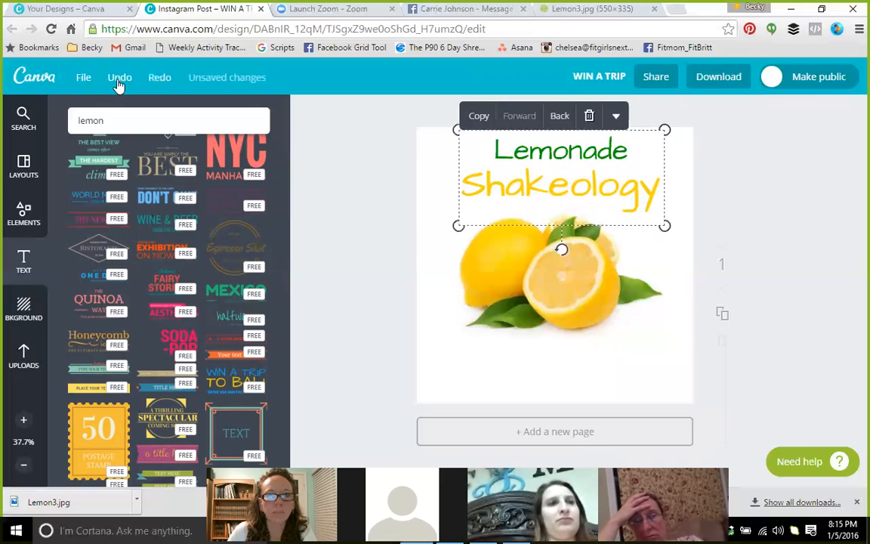
click(117, 85)
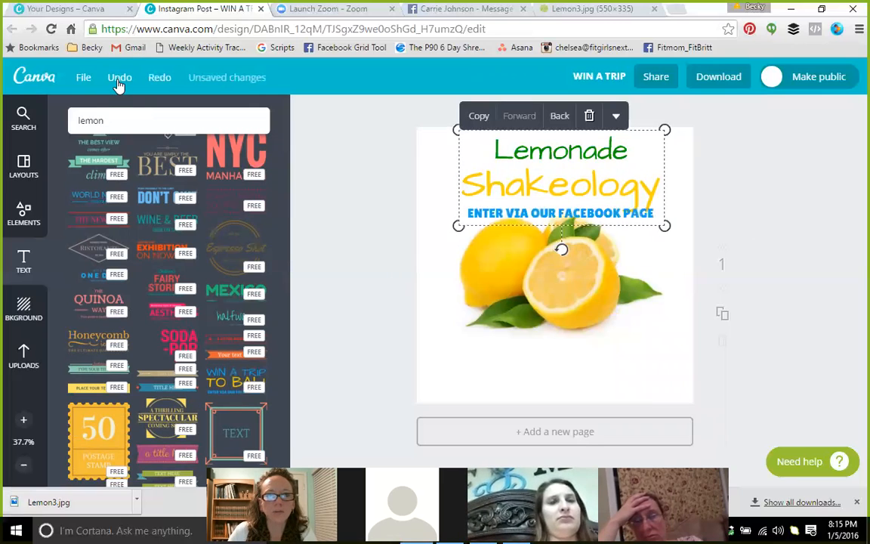
Replace the ENTER VIA line with green 'Recipe' and centre the heading block
click(543, 213)
text(Recipe)
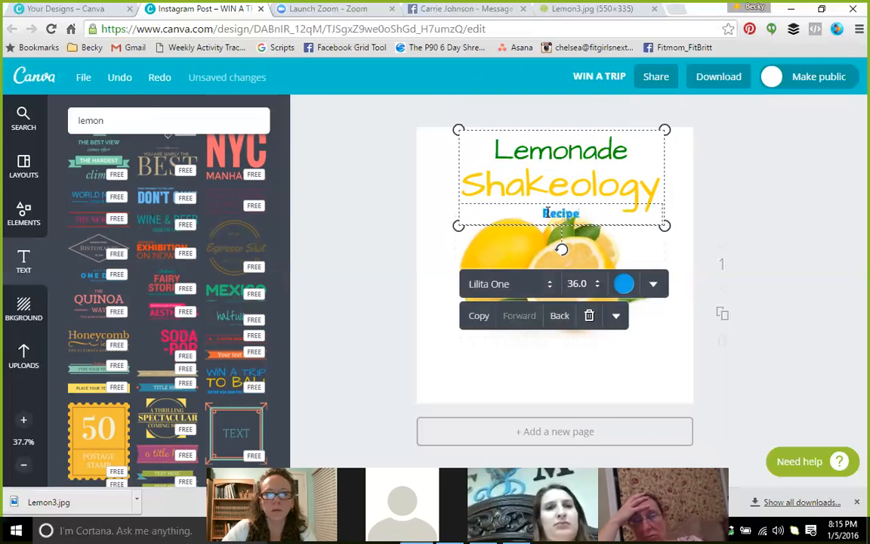
click(624, 287)
click(574, 235)
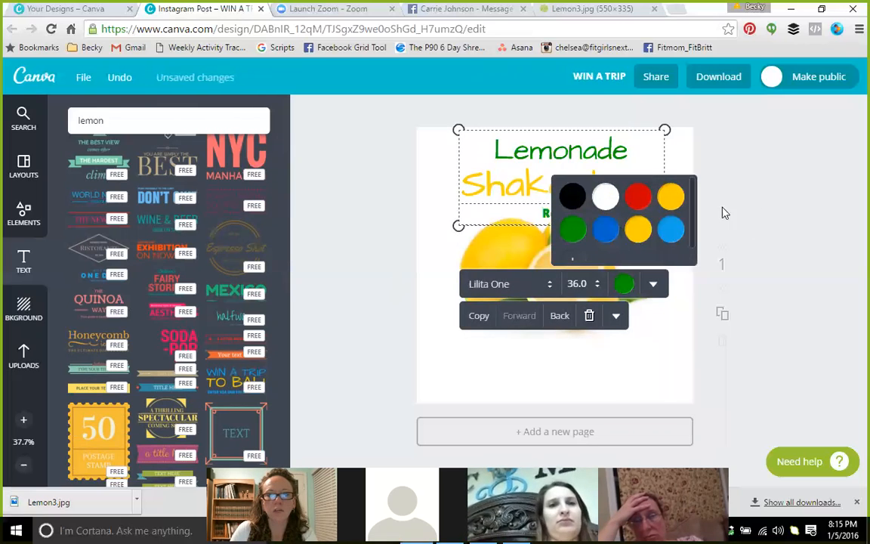
click(769, 184)
drag(598, 181, 592, 178)
click(738, 194)
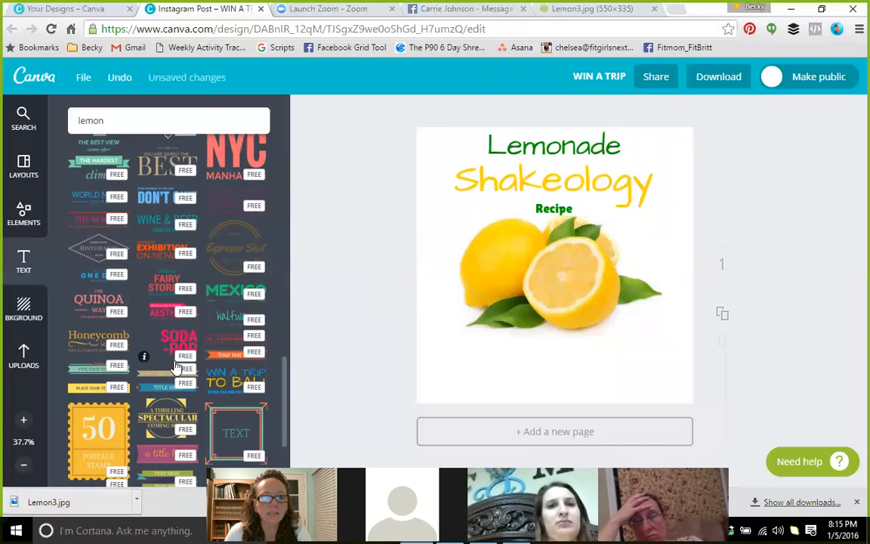
Shrink the lemon photo slightly and shift it a little right and down
click(559, 319)
drag(663, 338, 632, 305)
drag(569, 265, 585, 278)
click(520, 386)
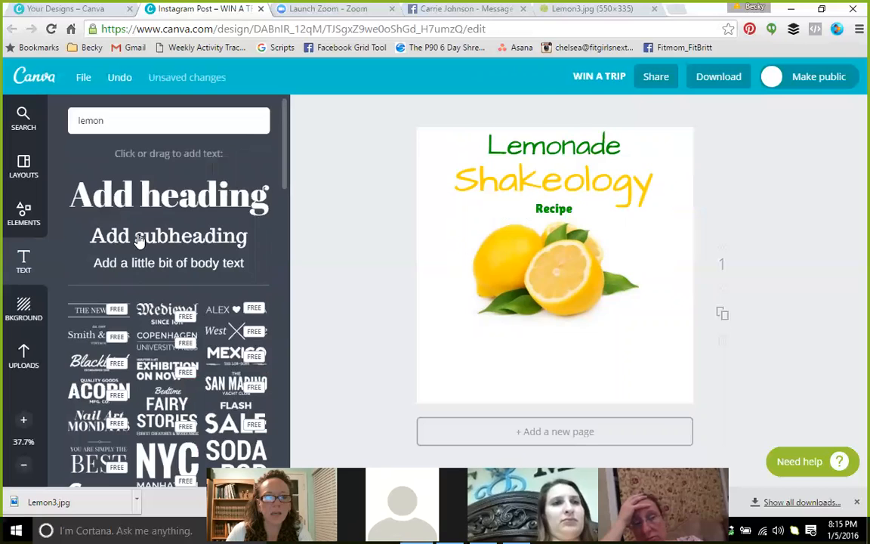
Add a subheading below the lemon in Sunday font, size 32, widened across the page
click(139, 241)
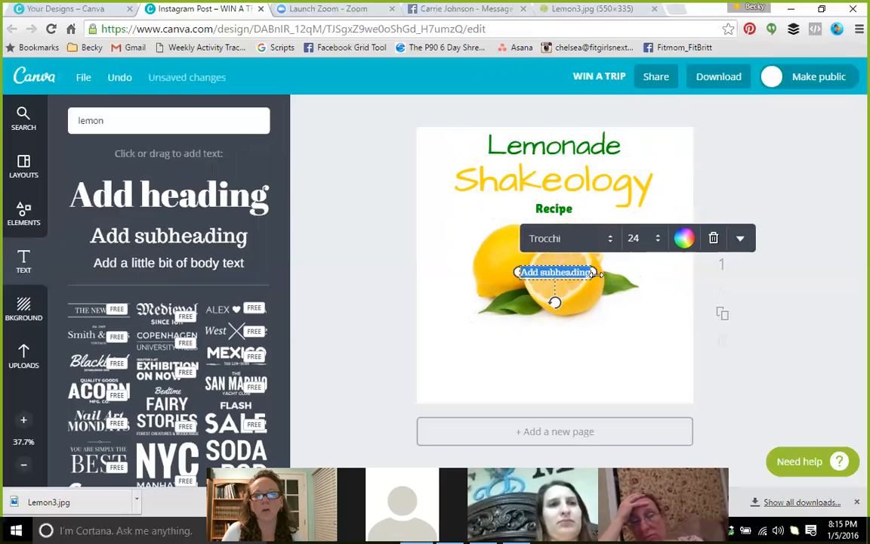
drag(555, 300, 544, 391)
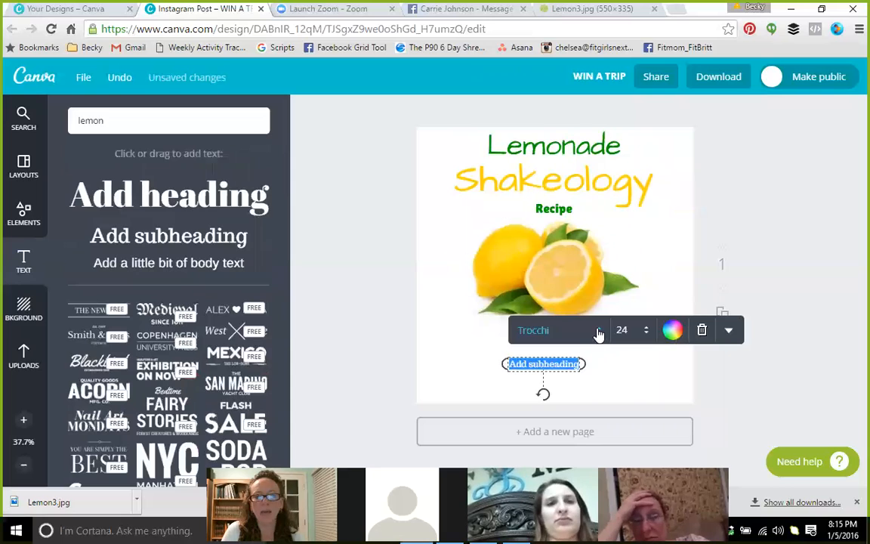
click(600, 336)
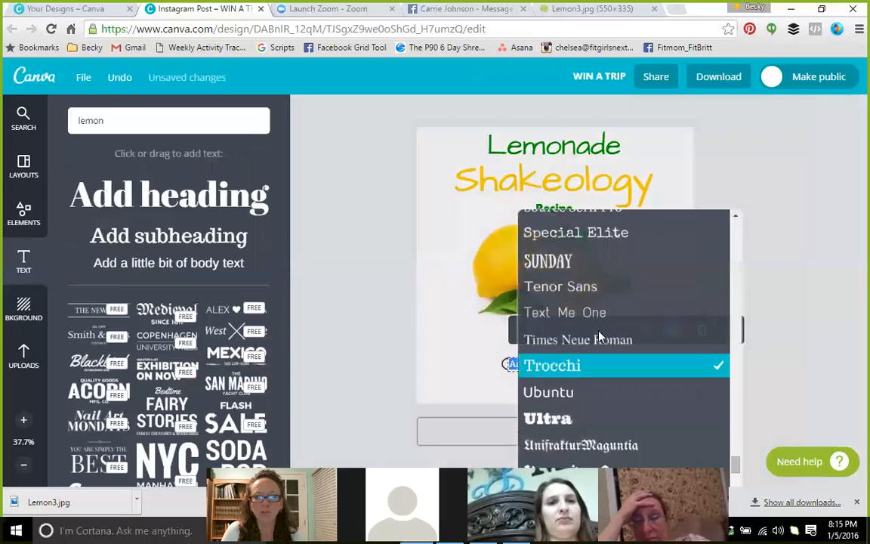
click(589, 261)
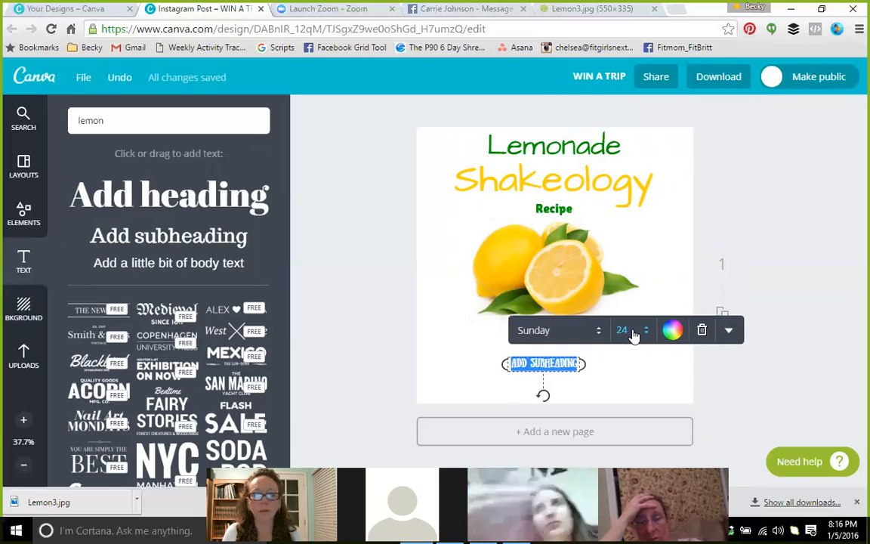
click(633, 330)
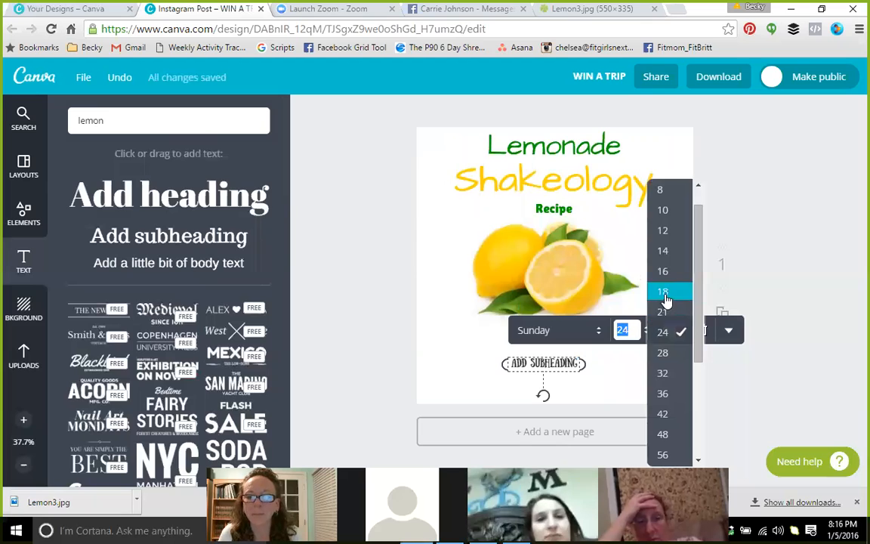
click(665, 374)
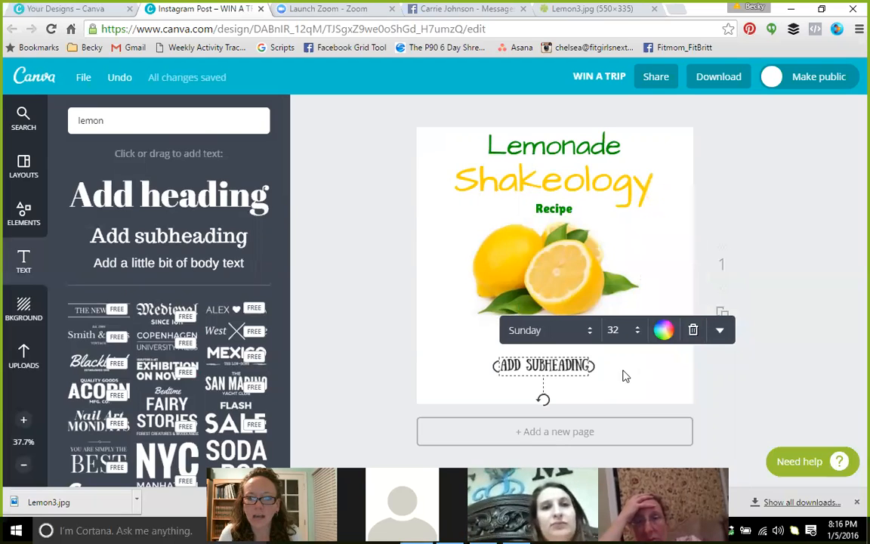
drag(591, 365, 683, 365)
drag(495, 366, 421, 361)
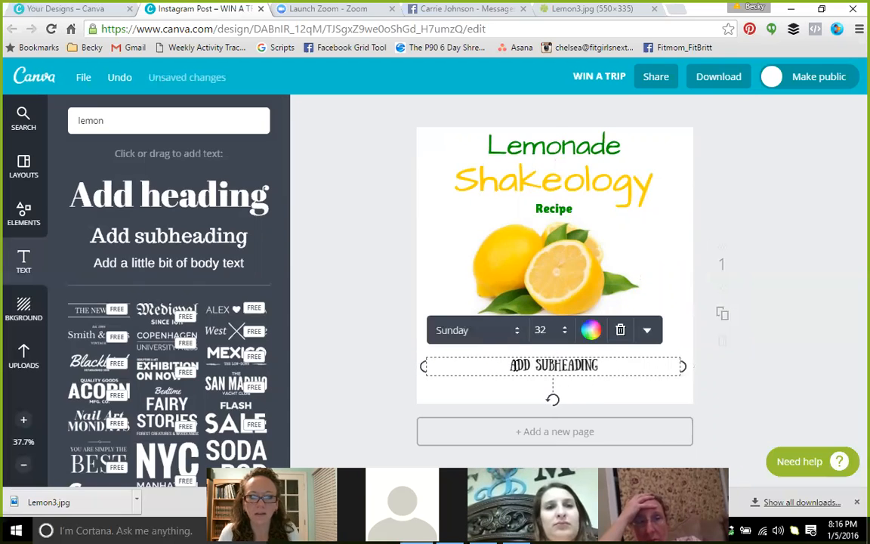
Replace the subheading placeholder with '4oz unsweetened almond' and a second line 'blah blah vlahj'
drag(612, 367, 481, 363)
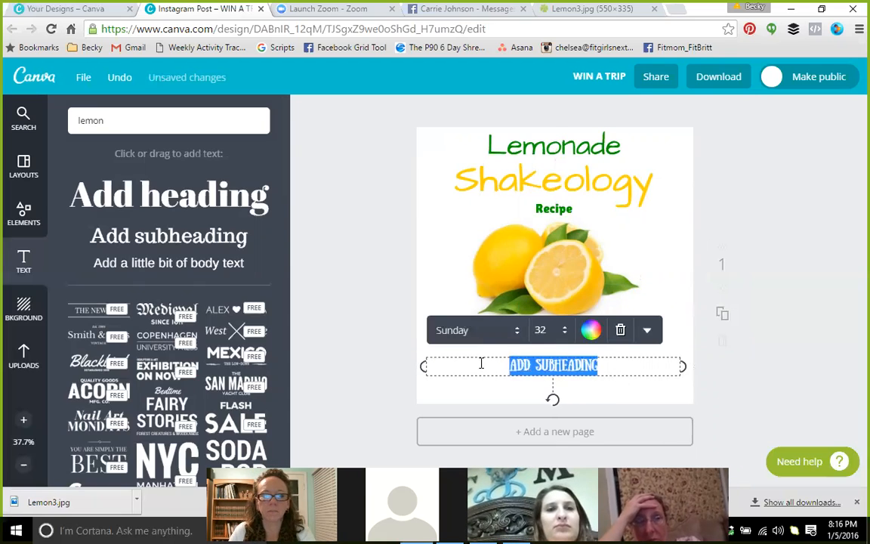
key(BackSpace)
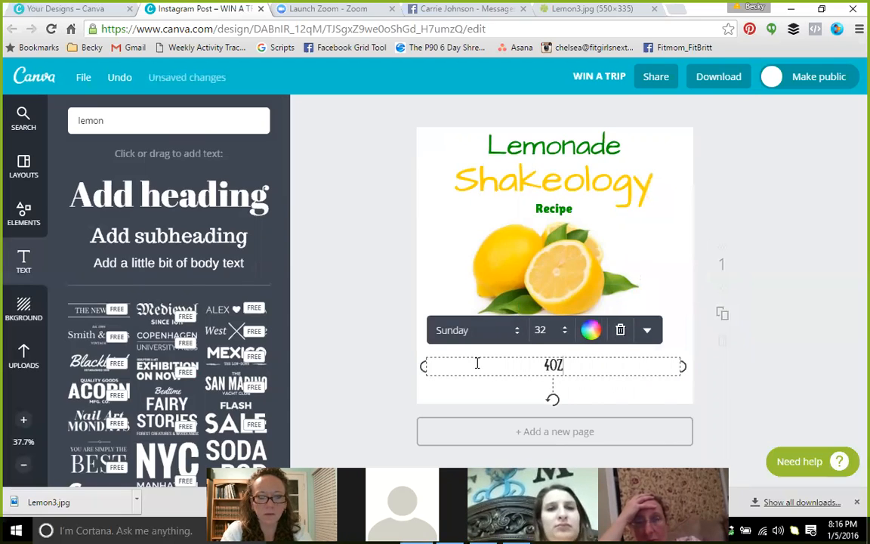
text(4oz)
key(Return)
key(BackSpace)
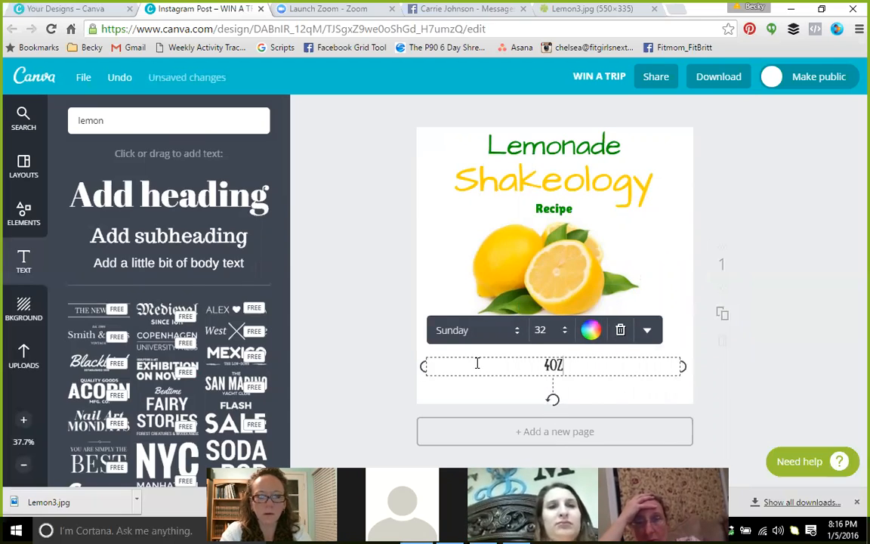
text(unsweetened)
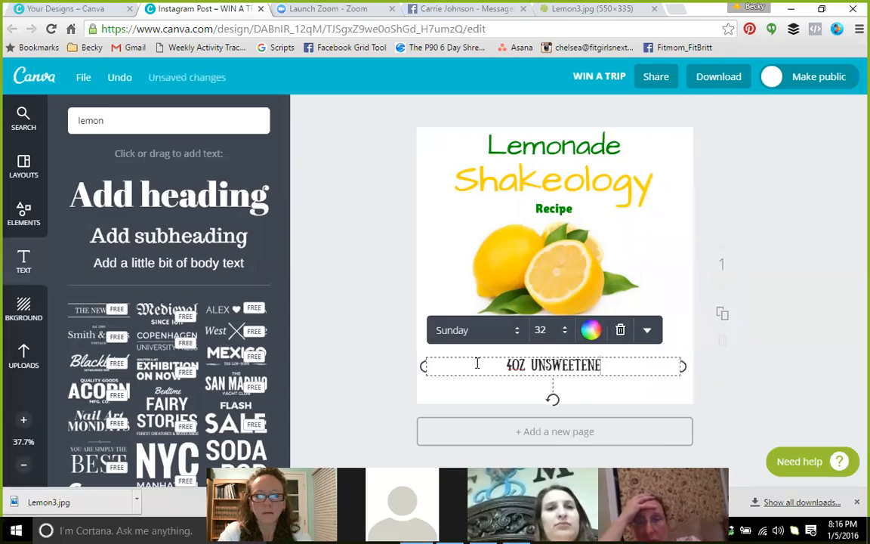
text( almond)
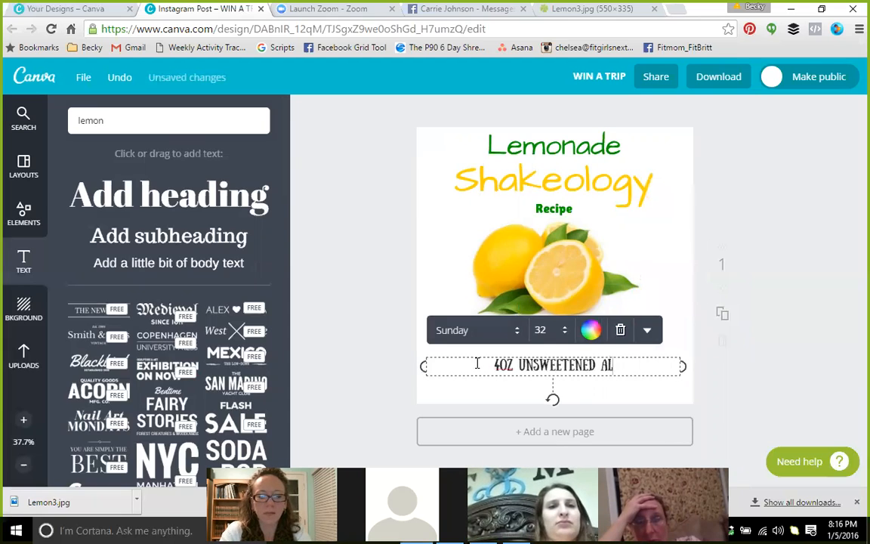
key(Return)
text(blah blah vlahj)
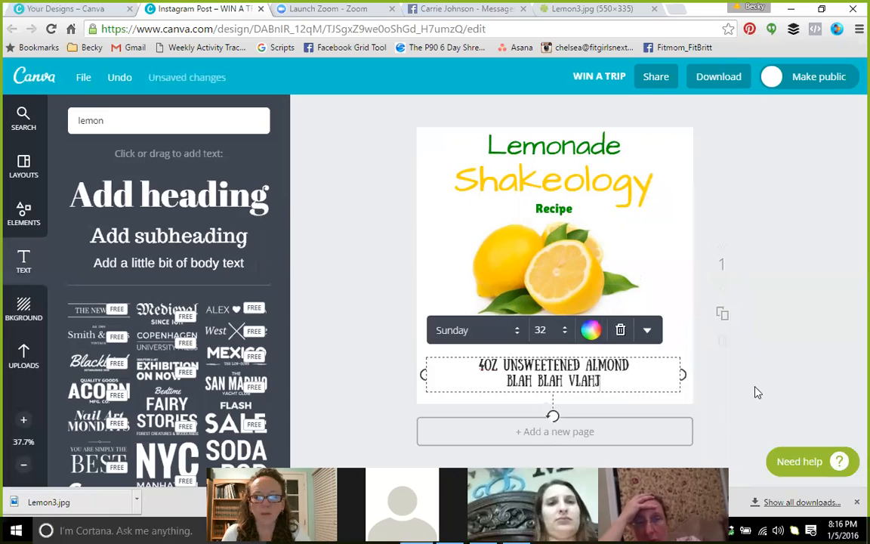
click(758, 392)
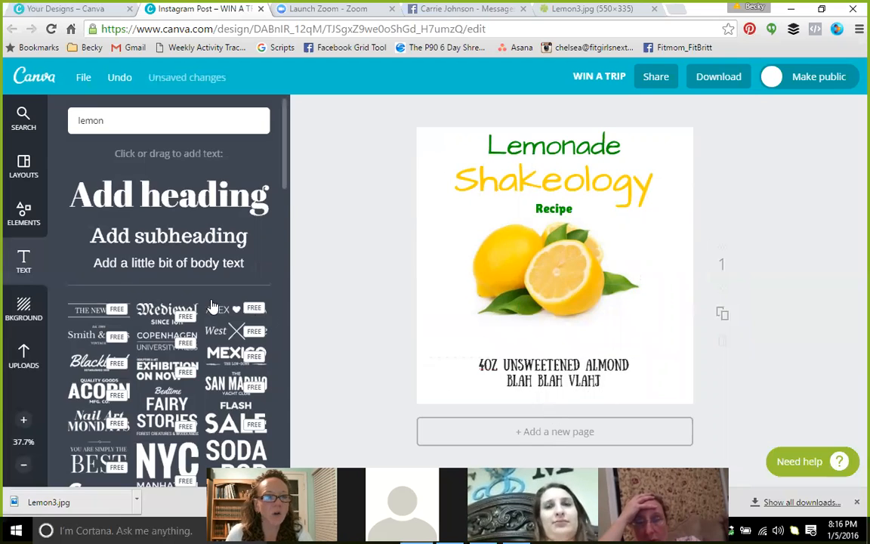
Add a body-text line 'Shakeology.com' and set its transparency to about 46
click(100, 269)
drag(548, 265, 552, 304)
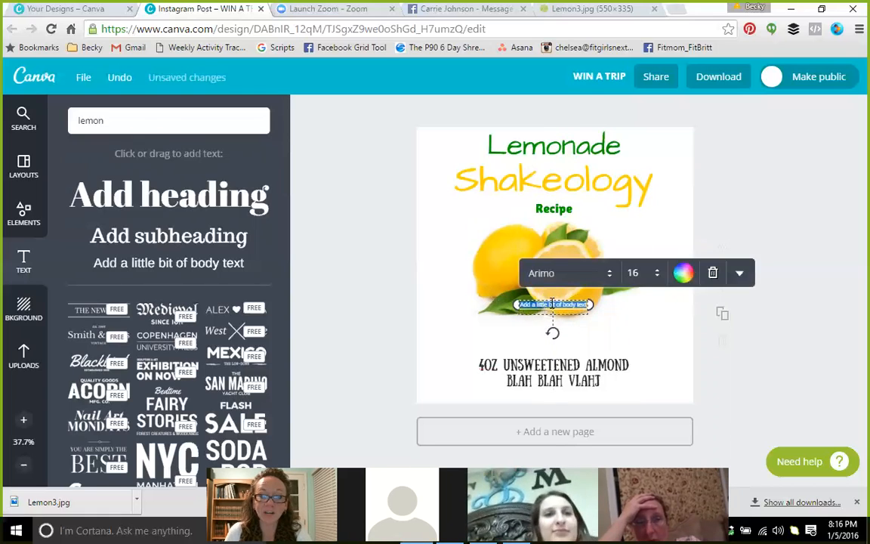
text(Shakeology)
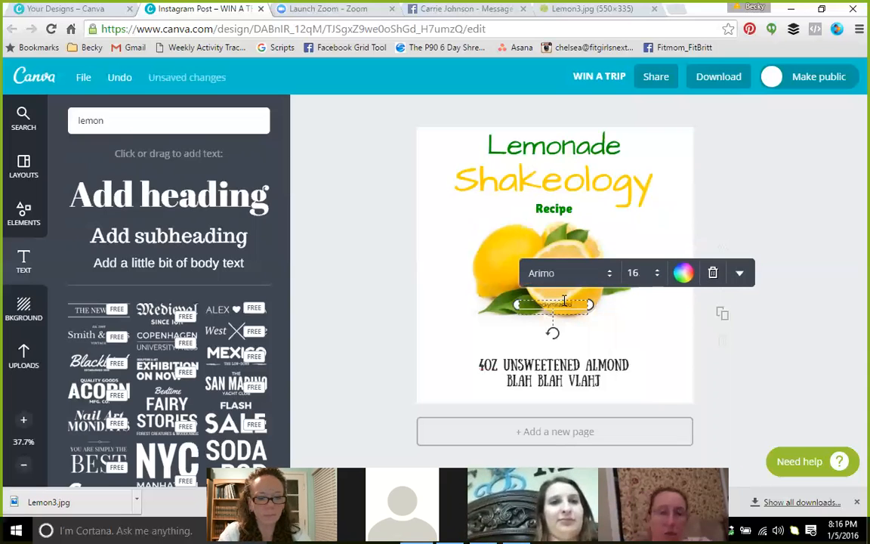
text(.com)
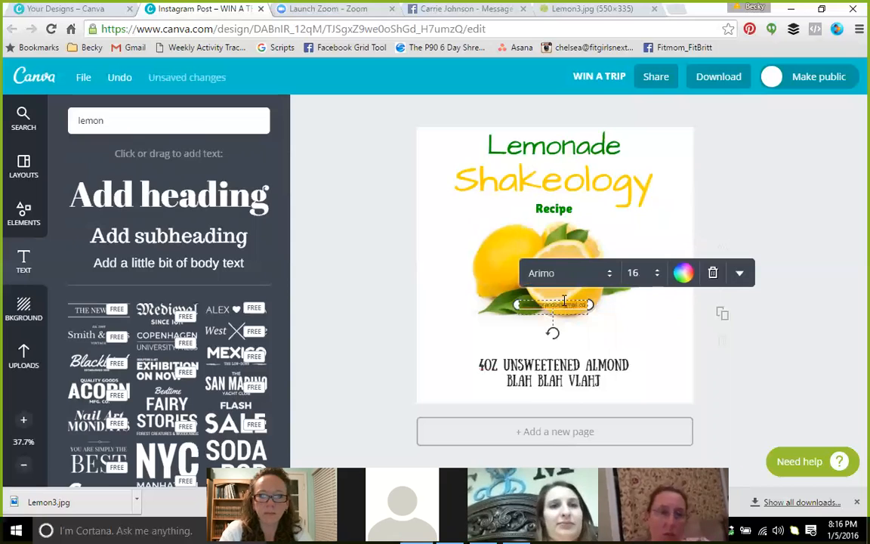
click(740, 274)
scroll(738, 398, down, 1)
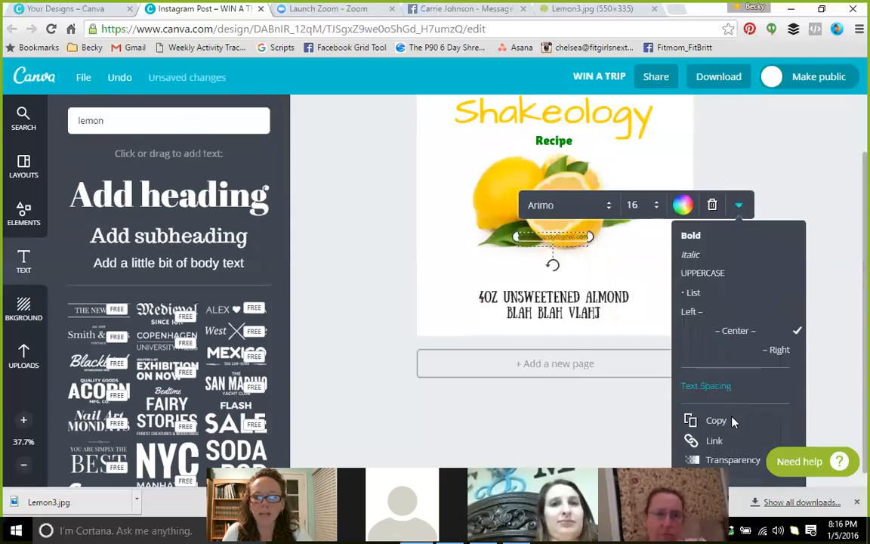
click(731, 461)
drag(807, 309, 770, 311)
Place the faded 'Shakeology.com' text across the centre of the lemon, widened both ways
drag(549, 302, 546, 265)
click(768, 297)
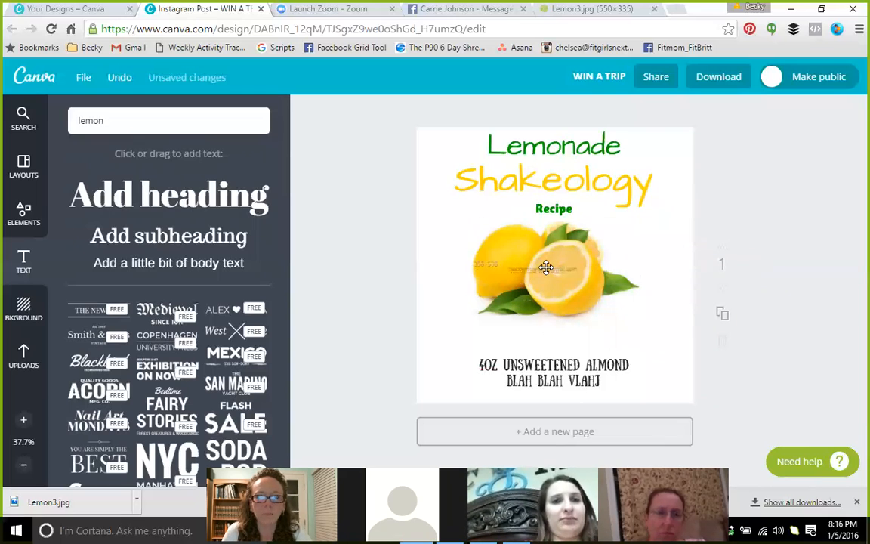
click(575, 268)
drag(602, 271, 695, 269)
drag(504, 268, 411, 268)
click(781, 375)
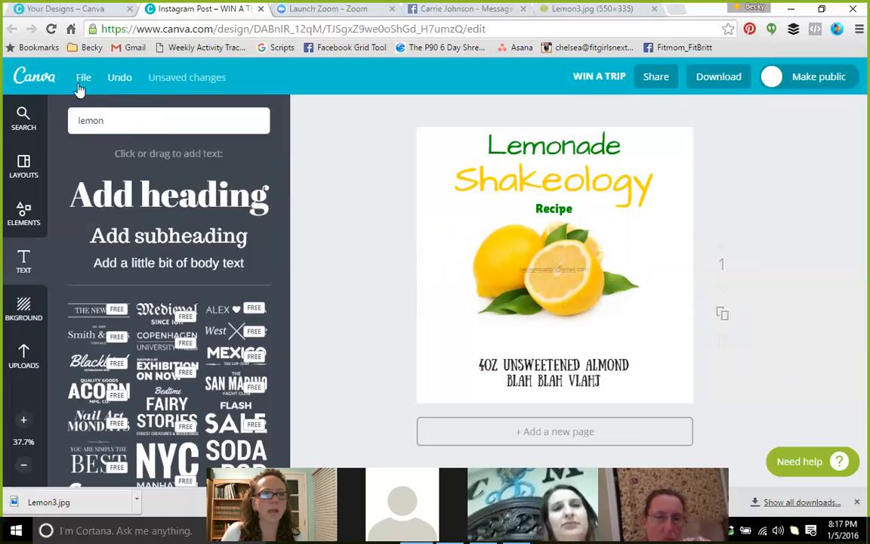
click(723, 79)
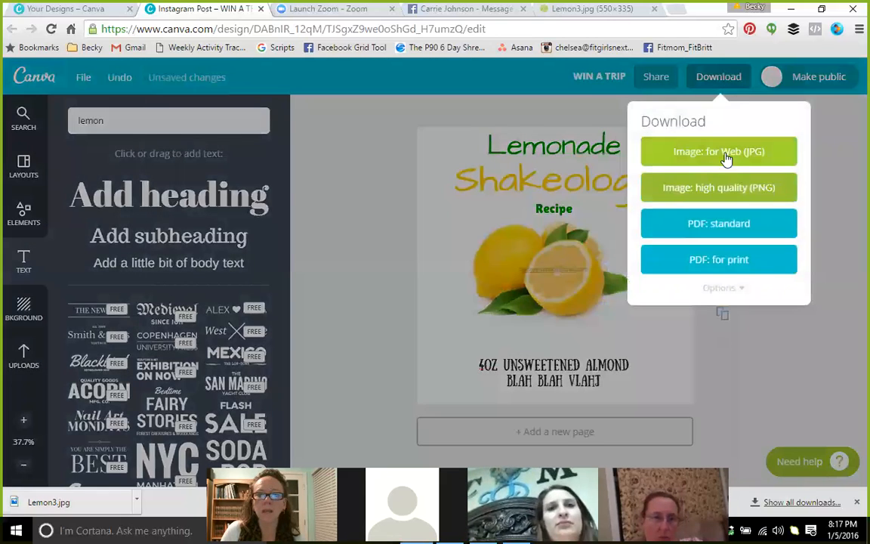
Download the design as Image: for Web (JPG) and open WIN A TRIP.jpg from the downloads bar
click(726, 158)
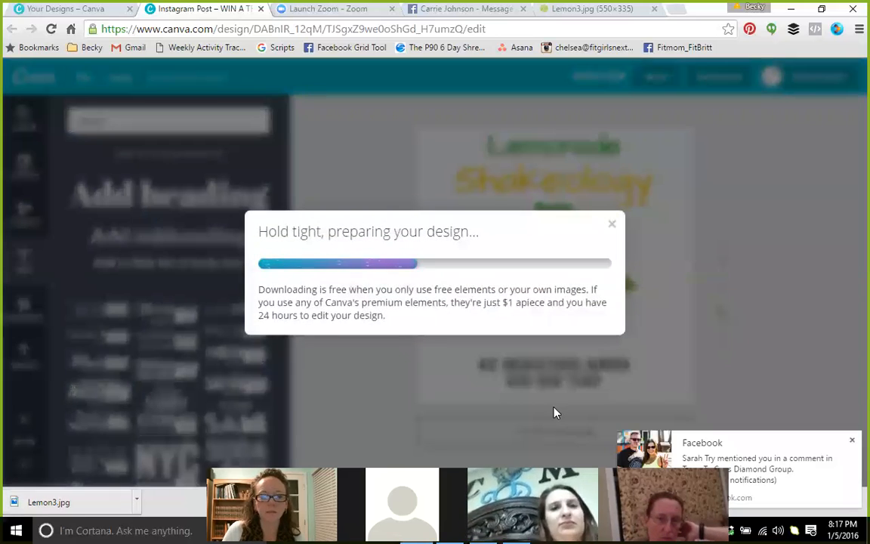
click(852, 441)
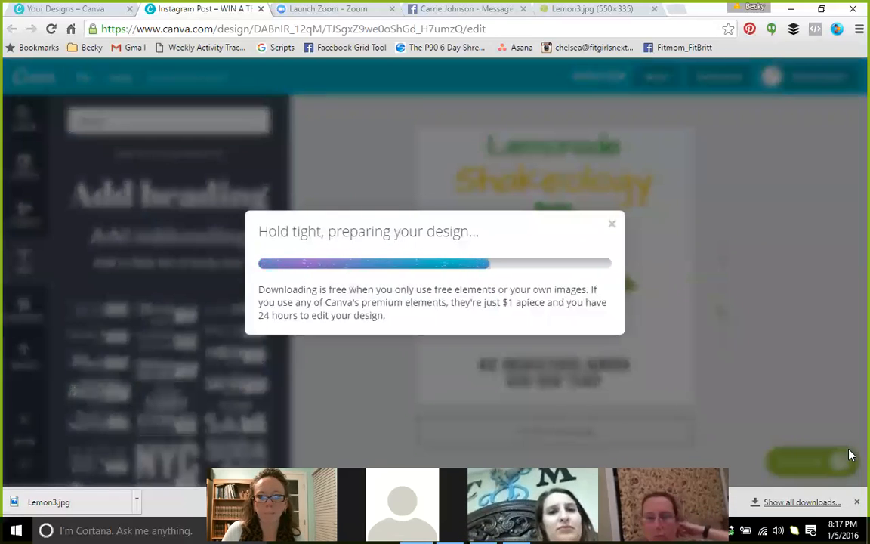
click(857, 501)
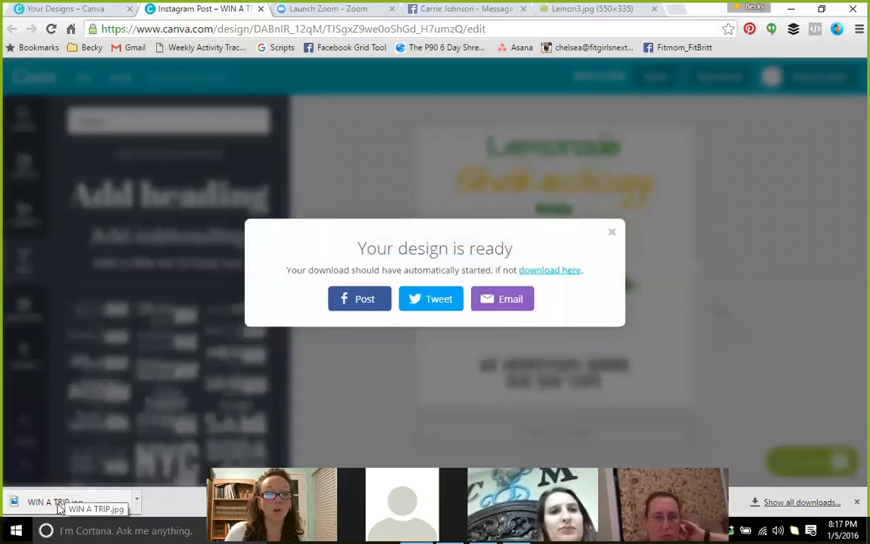
click(45, 502)
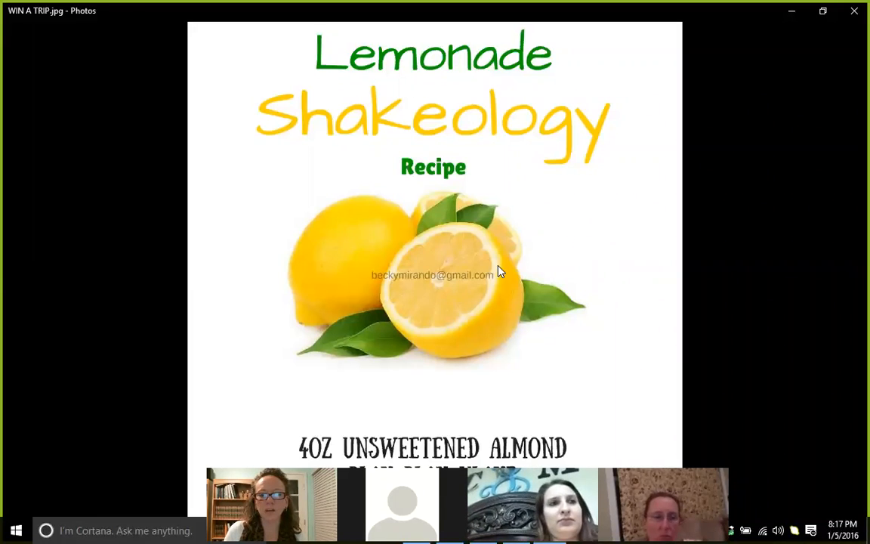
Look over WIN A TRIP.jpg in Photos, check its context options, then close the viewer
mouse_move(425, 255)
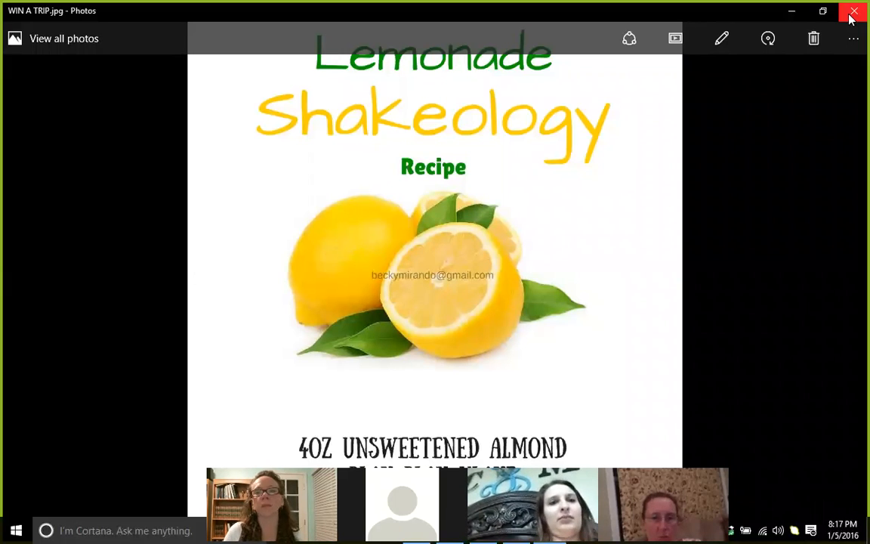
right_click(410, 244)
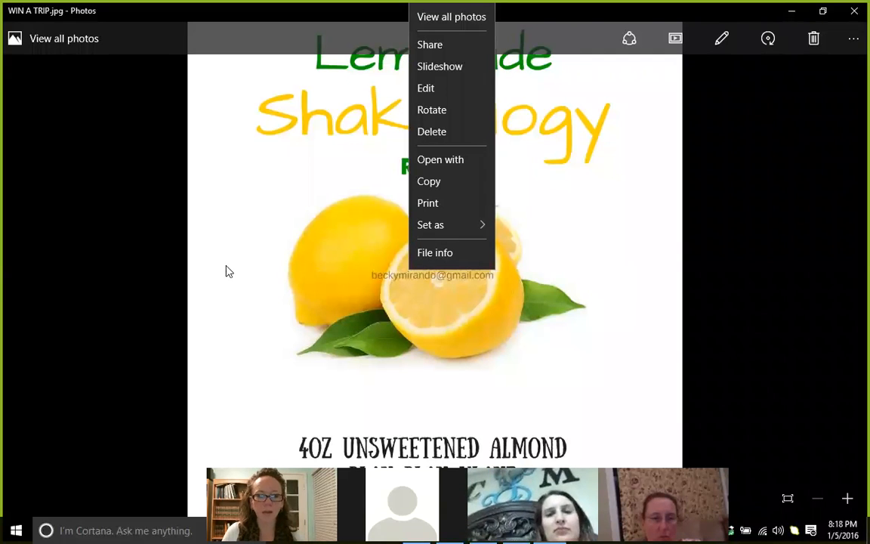
click(852, 14)
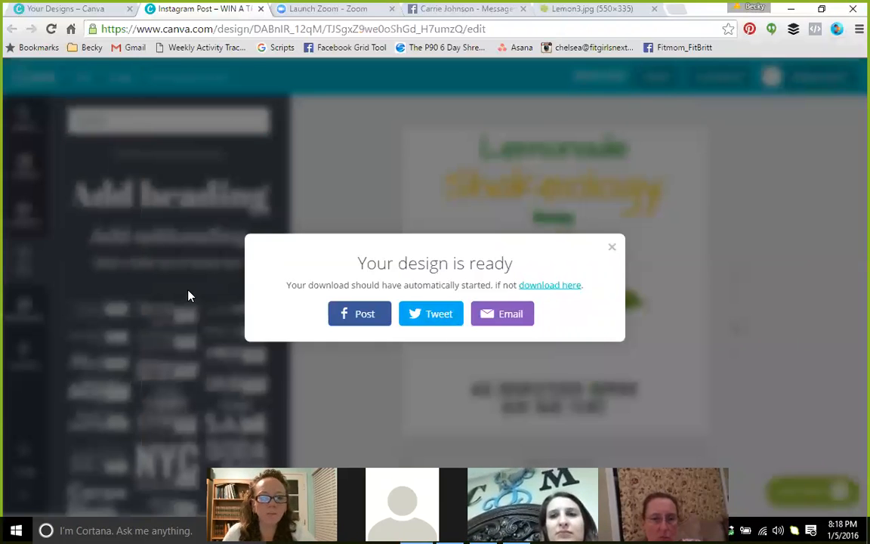
Close the 'Your design is ready' message and browse the Holidays elements
click(612, 249)
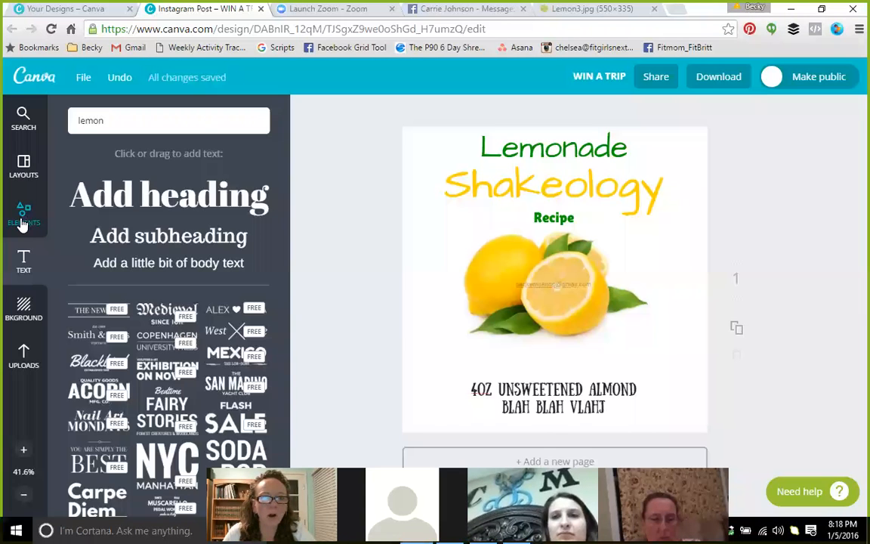
click(22, 220)
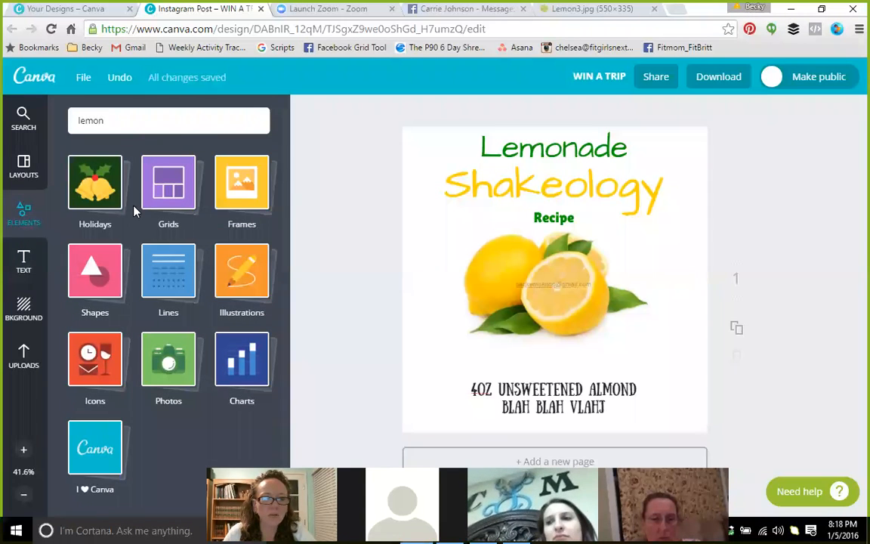
click(83, 198)
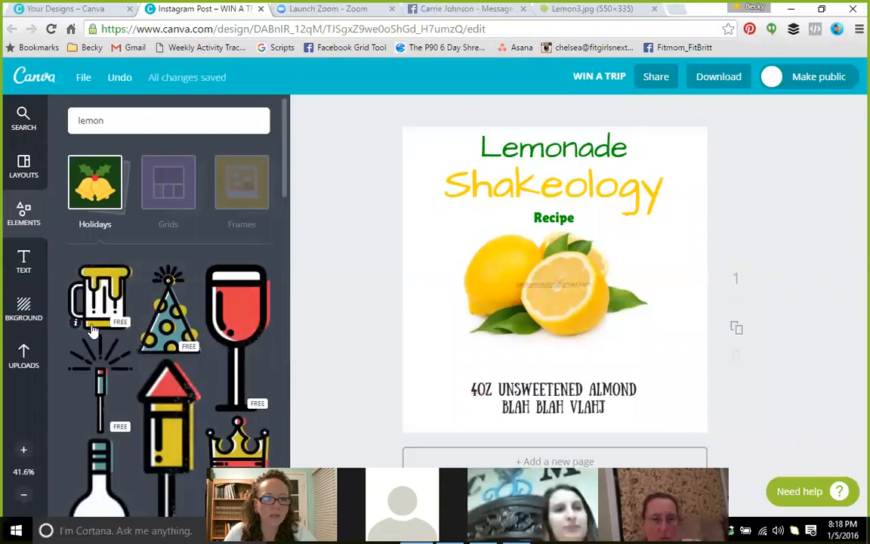
scroll(94, 328, down, 3)
scroll(93, 333, up, 3)
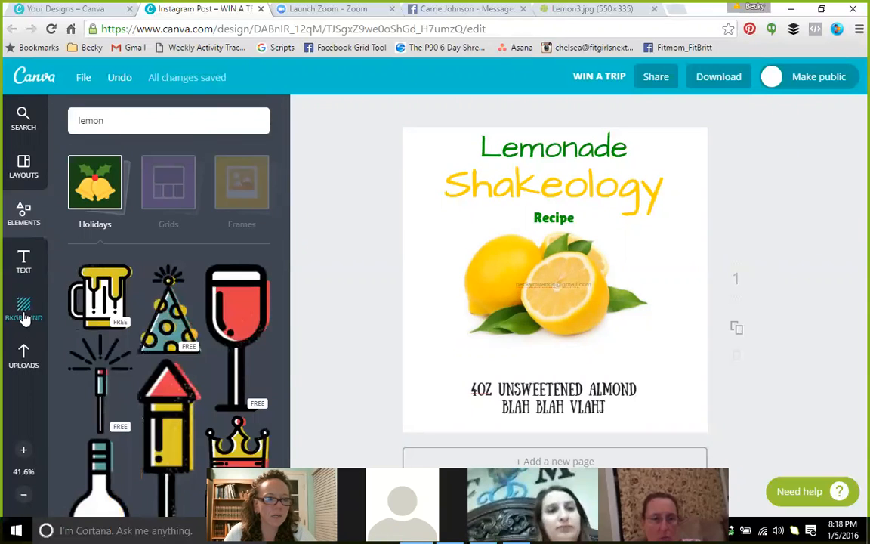
Show the layout templates list scrolled to the top
click(32, 175)
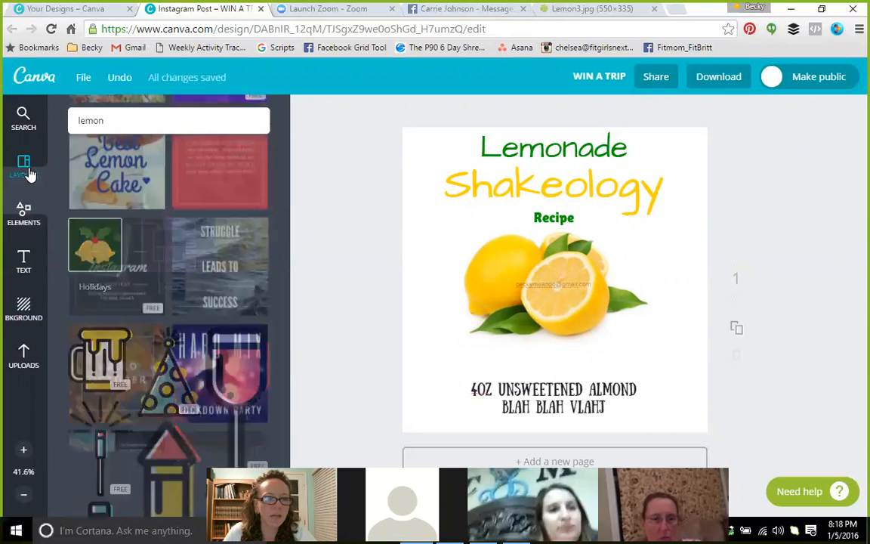
scroll(144, 249, up, 5)
scroll(157, 323, up, 3)
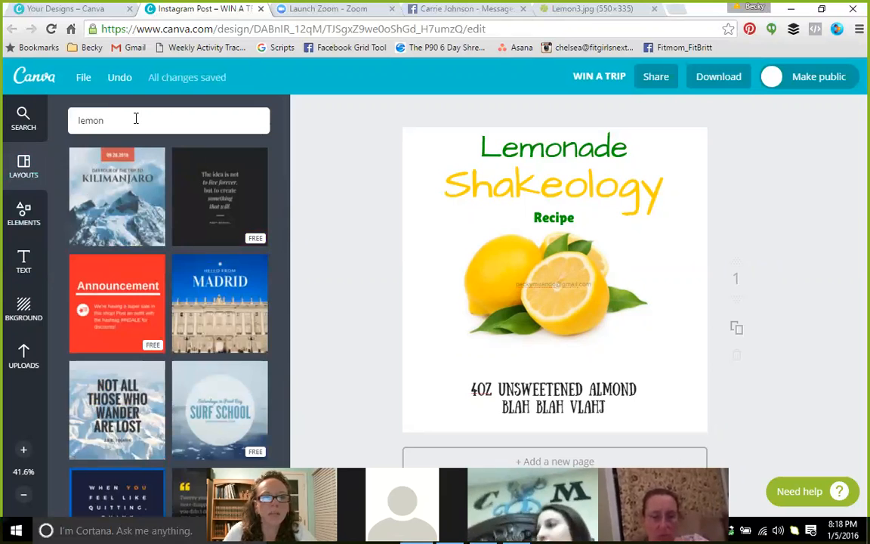
Browse lemon and woman-on-phone photo searches, then close the Lemon3.jpg tab and show layouts
key(Return)
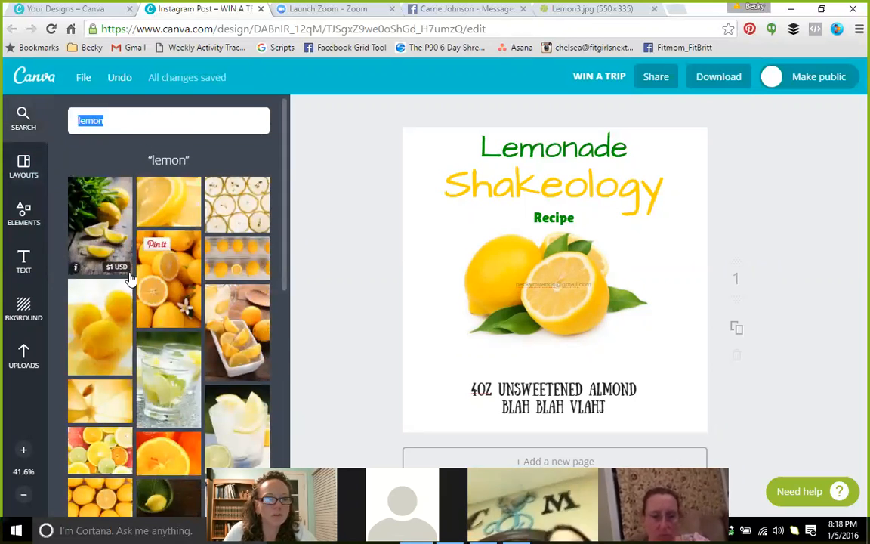
scroll(158, 287, down, 10)
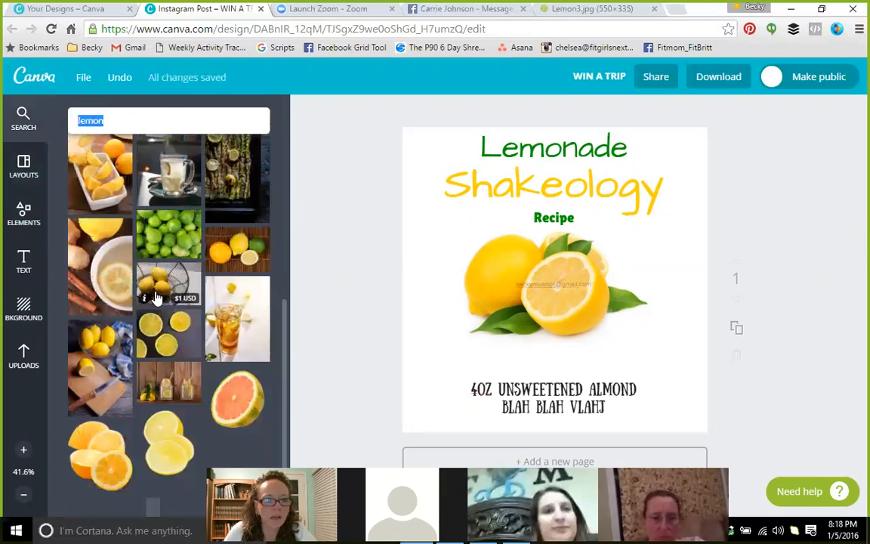
scroll(155, 297, up, 10)
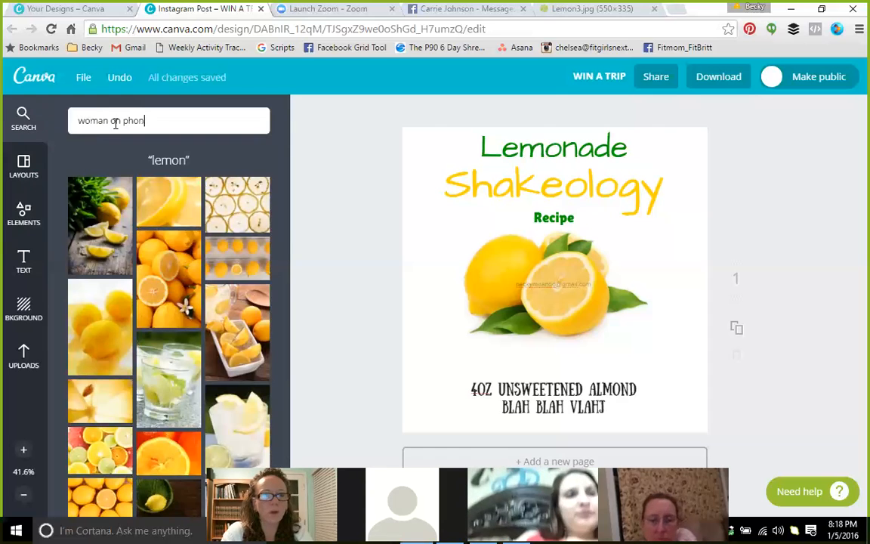
text(e)
key(Return)
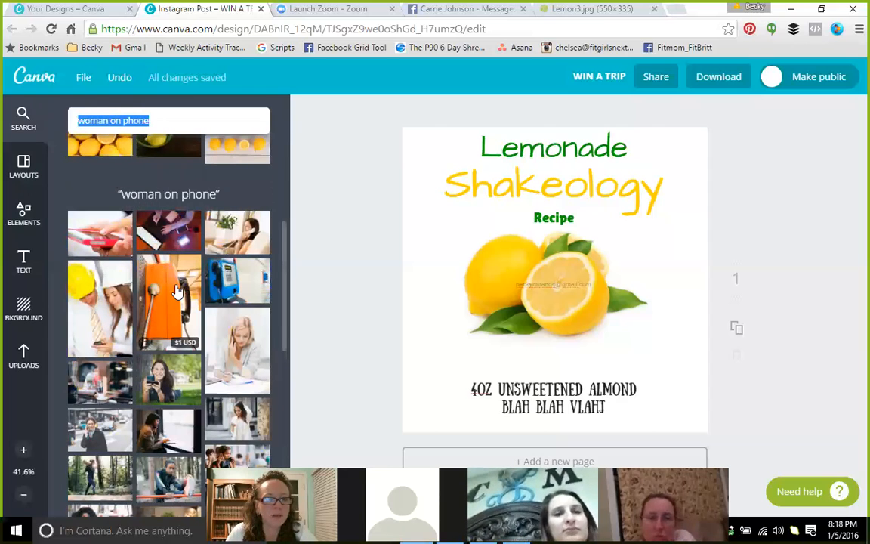
scroll(176, 291, down, 3)
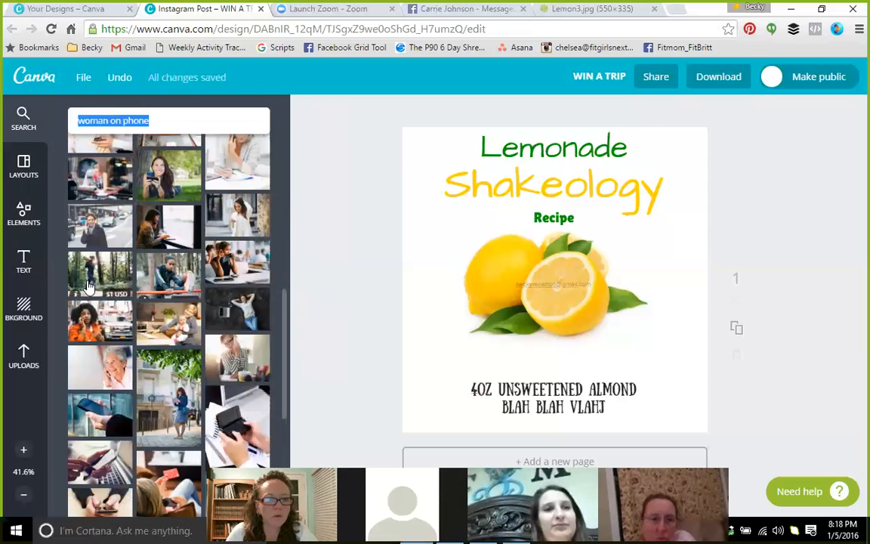
scroll(175, 287, down, 3)
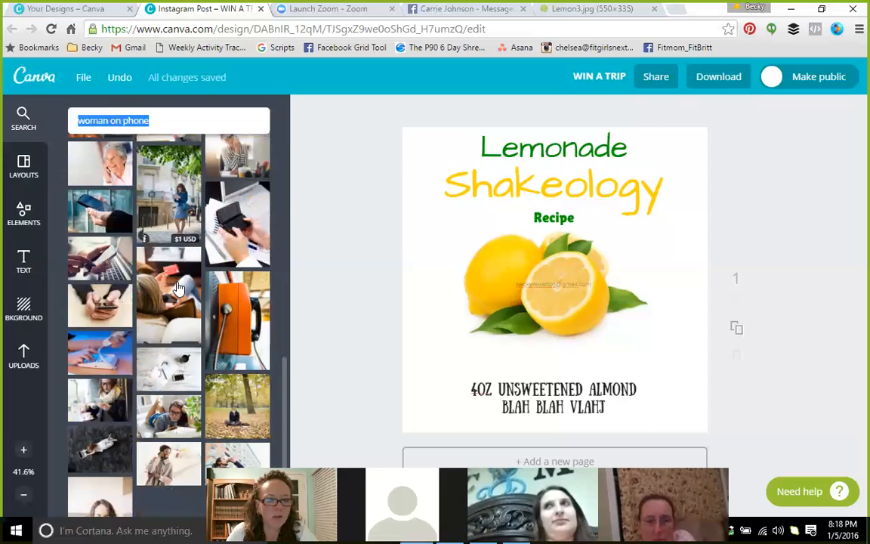
scroll(178, 289, down, 1)
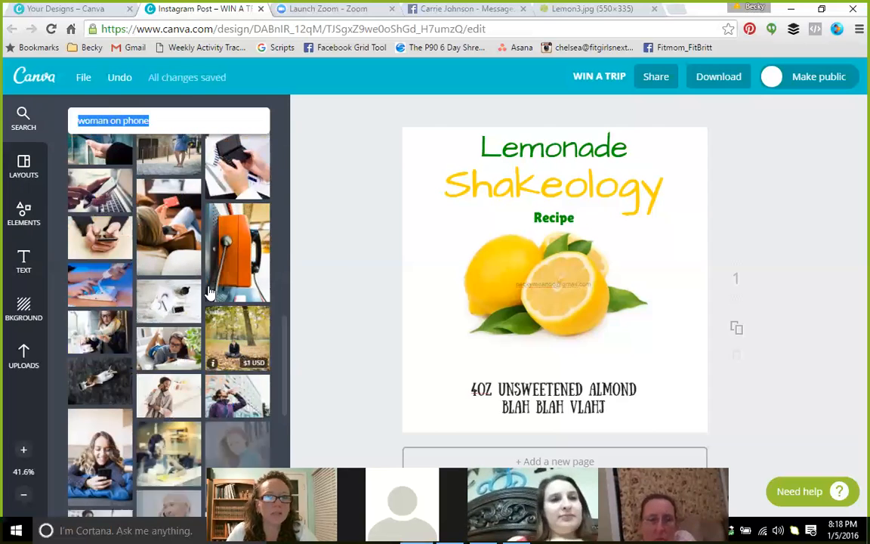
click(654, 9)
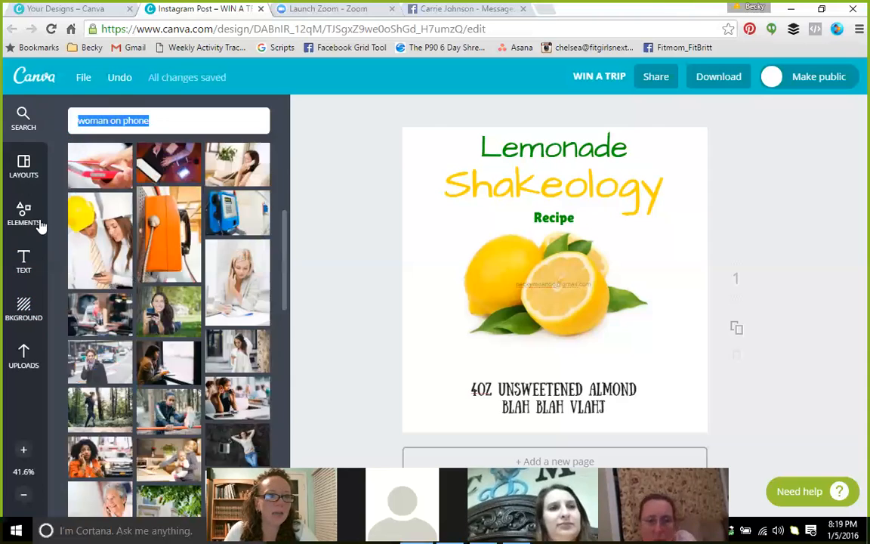
click(23, 167)
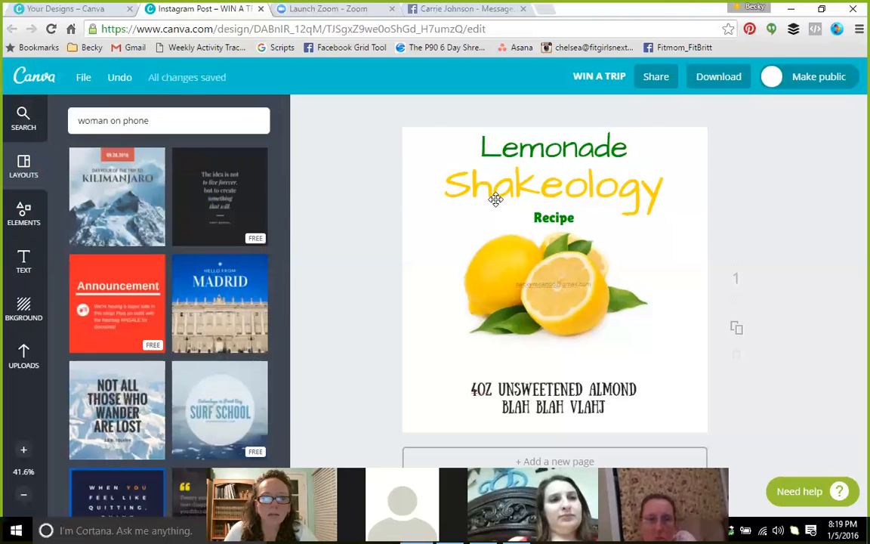
Leave the Instagram Post editor and create a new Facebook Cover from Your Designs
click(261, 9)
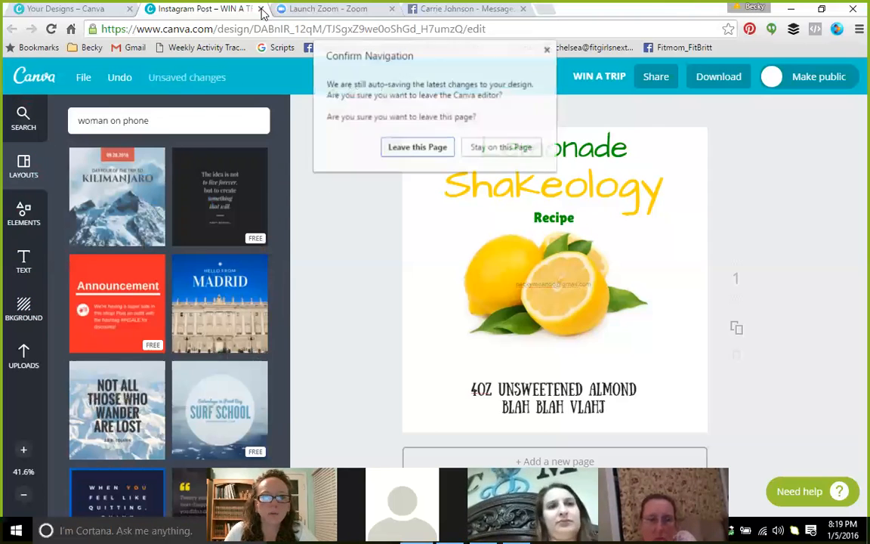
click(419, 149)
click(80, 9)
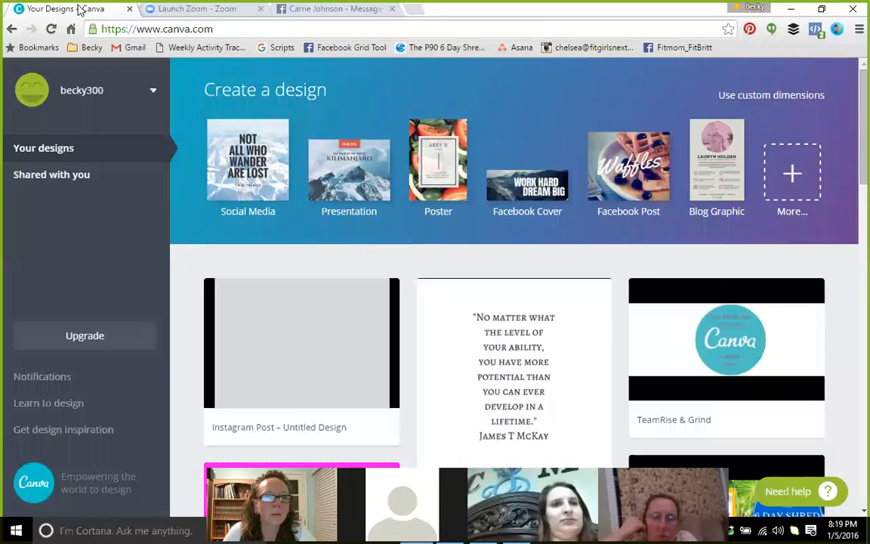
click(512, 187)
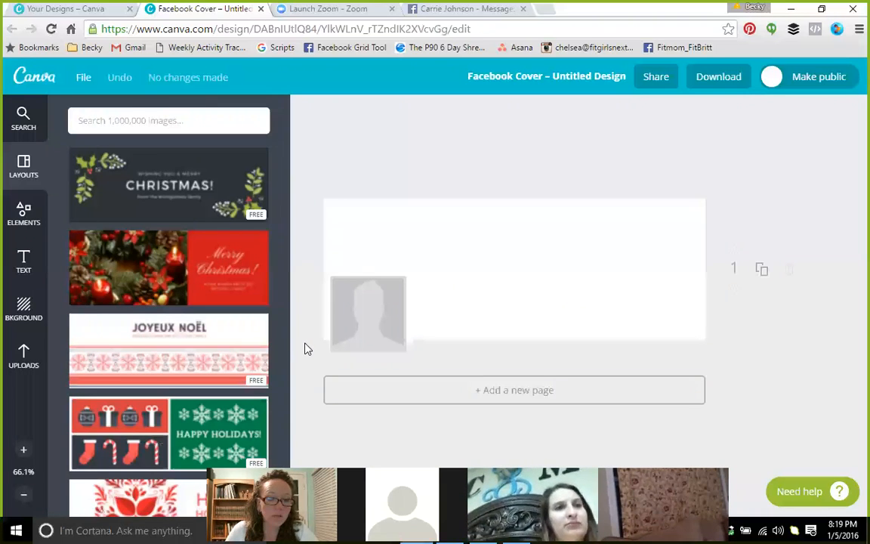
Apply the plaid Merry Christmas layout and replace its heading with the owner's two-line full name
scroll(159, 362, down, 5)
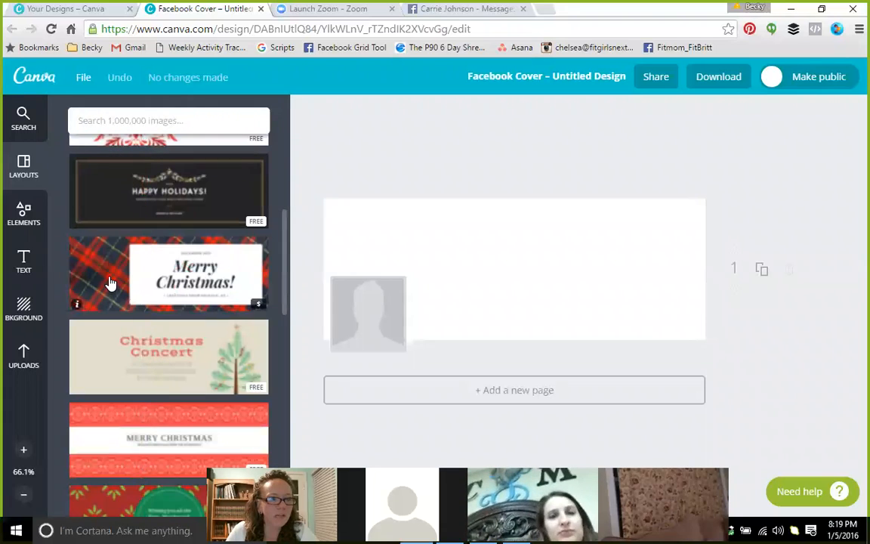
drag(105, 283, 439, 270)
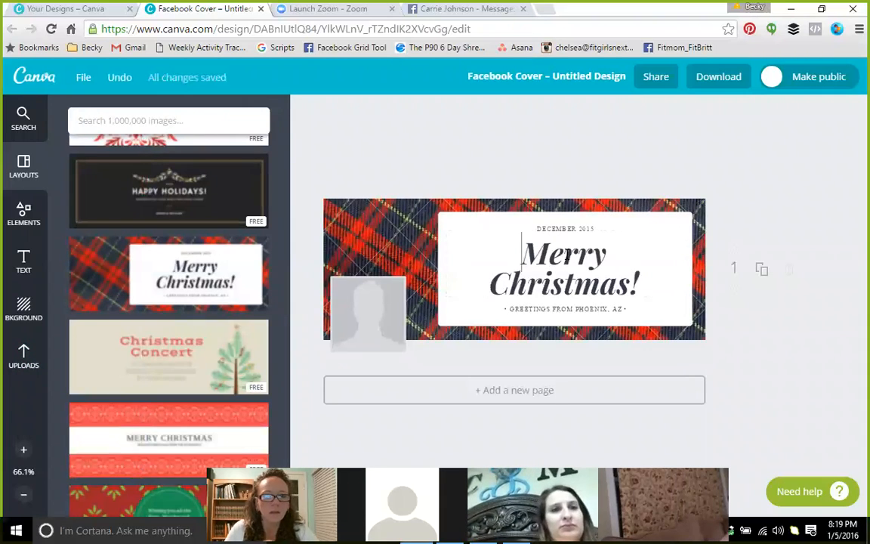
double_click(567, 256)
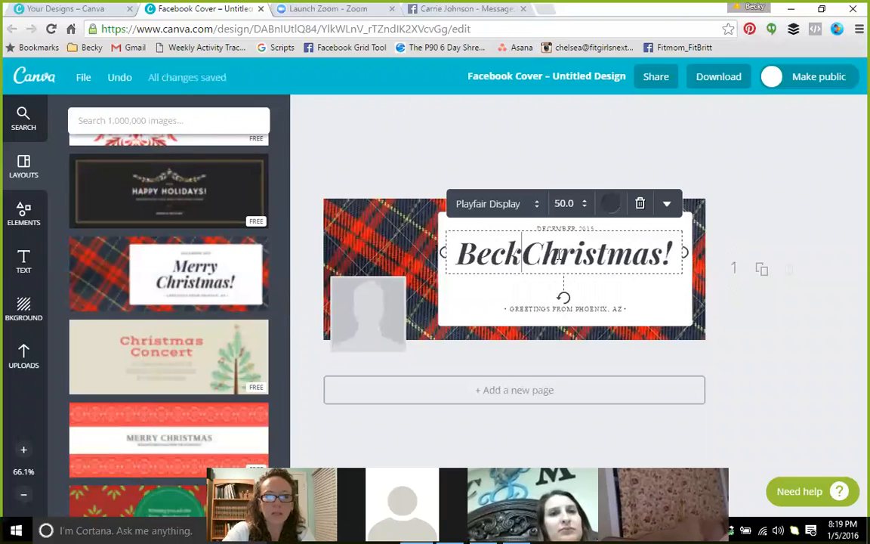
key(Delete)
key(Delete)
key(Delete)
key(Delete)
key(Delete)
key(Delete)
key(Delete)
key(Delete)
key(Delete)
key(Delete)
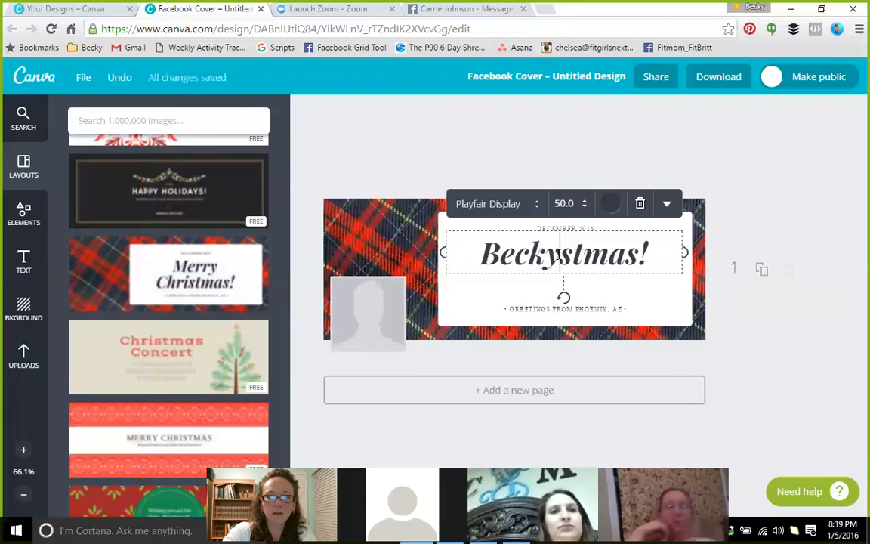
key(Return)
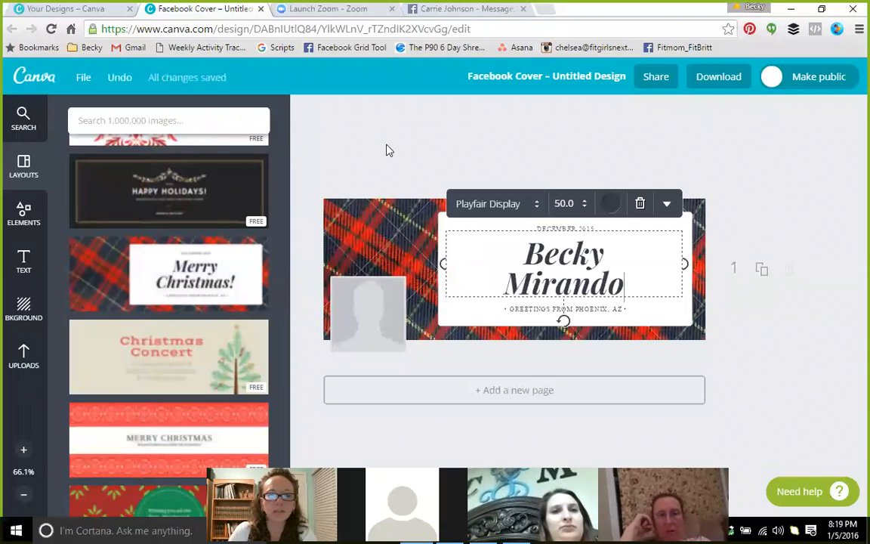
click(413, 154)
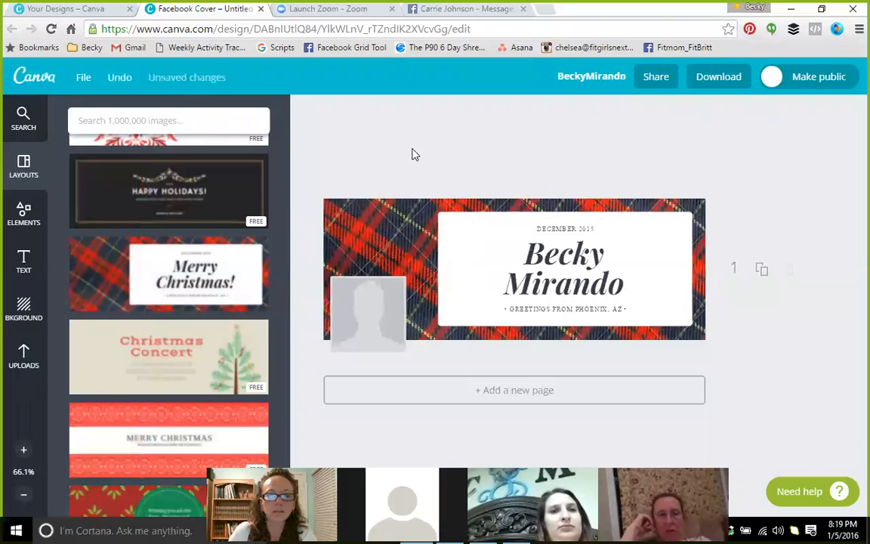
Set the uploaded family photo as the cover background, shifted so the boy's face shows
click(22, 358)
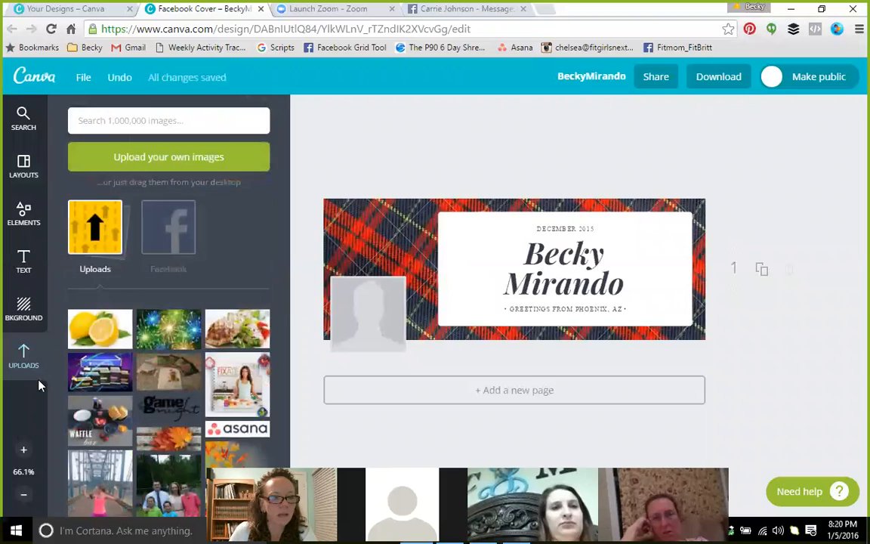
scroll(57, 296, down, 2)
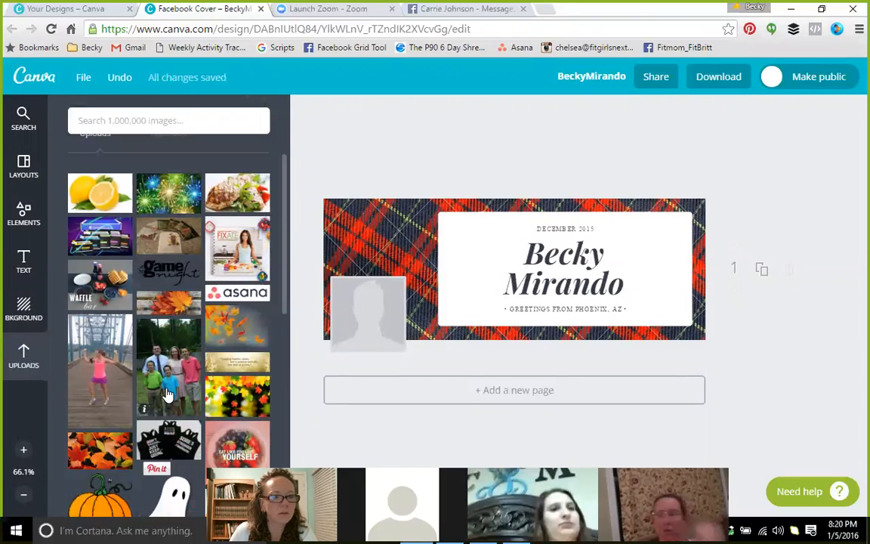
drag(169, 366, 390, 291)
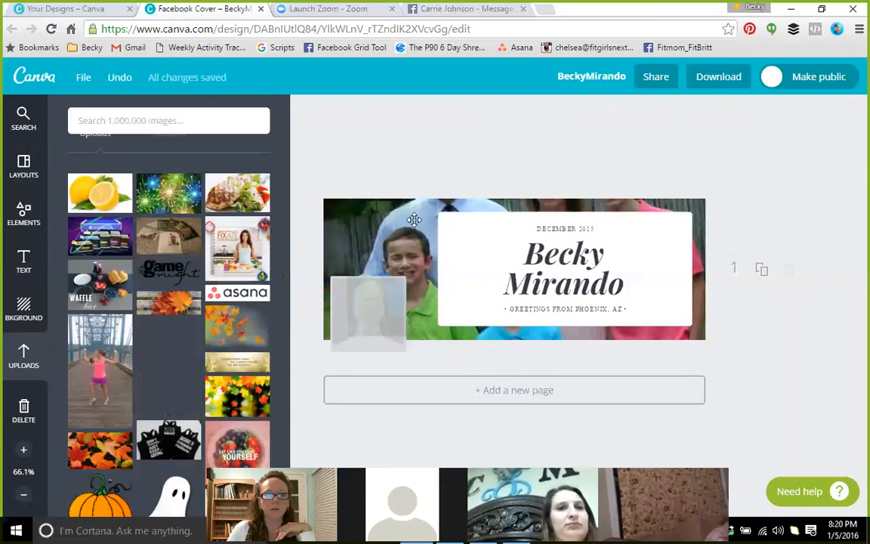
drag(414, 219, 417, 227)
drag(417, 280, 417, 334)
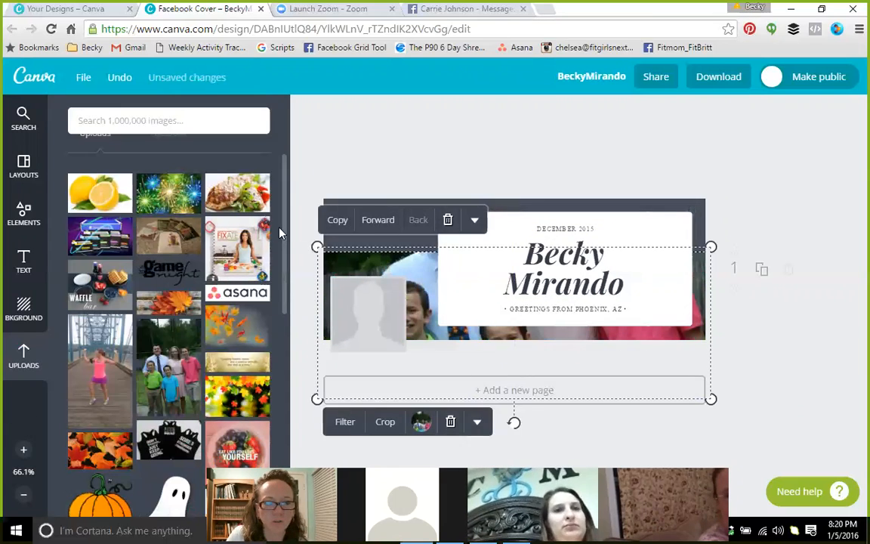
click(778, 215)
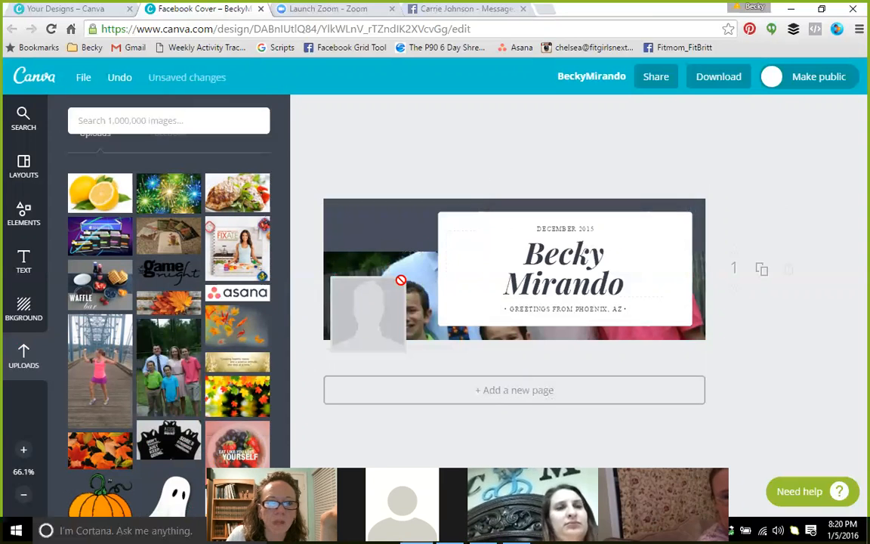
drag(415, 254, 401, 220)
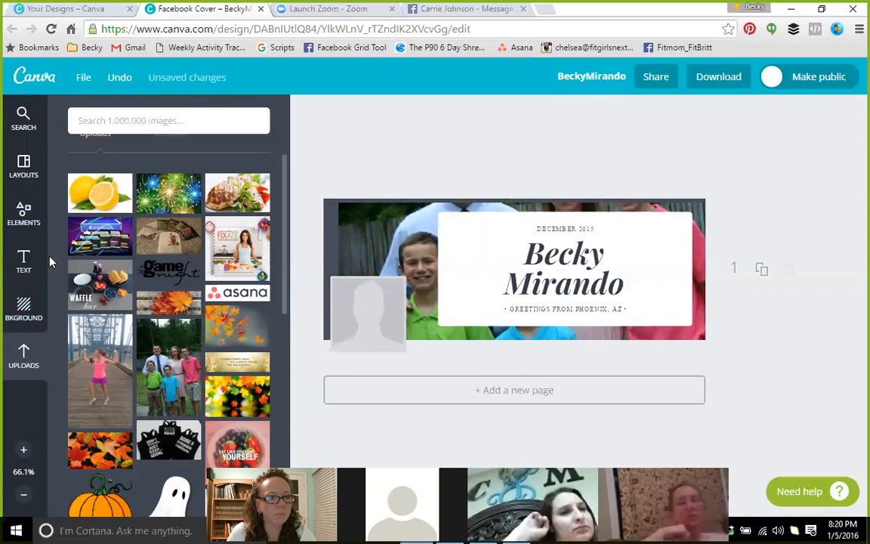
click(136, 123)
Search the library for borders and delete the family photo background from the cover
text(borders)
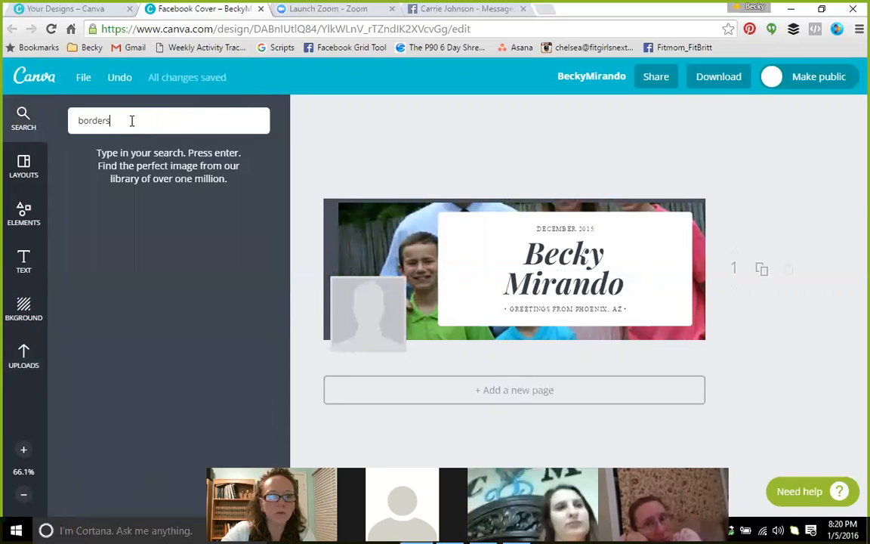
key(Return)
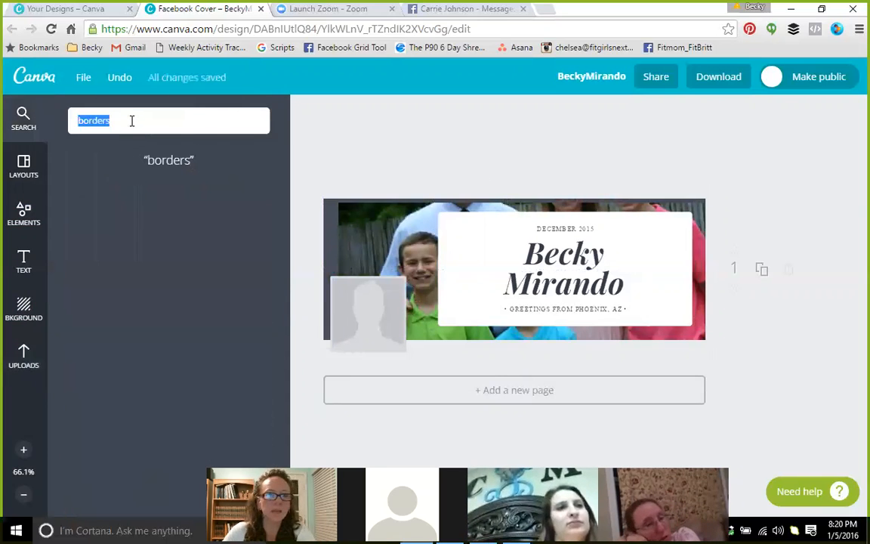
click(378, 249)
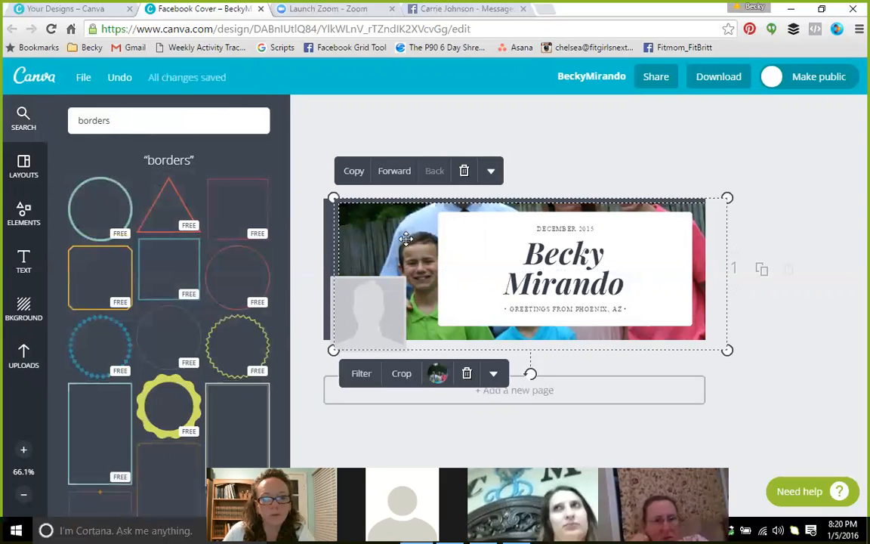
drag(409, 246, 416, 276)
click(852, 442)
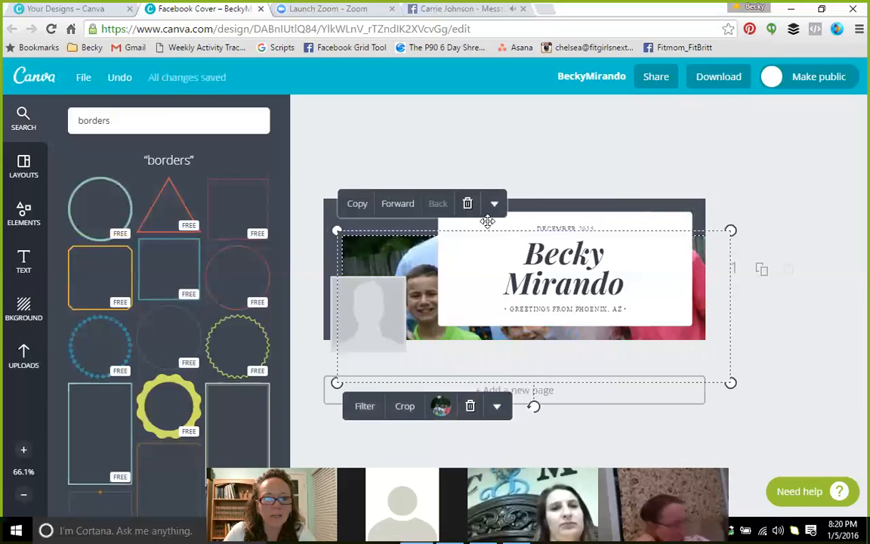
click(468, 203)
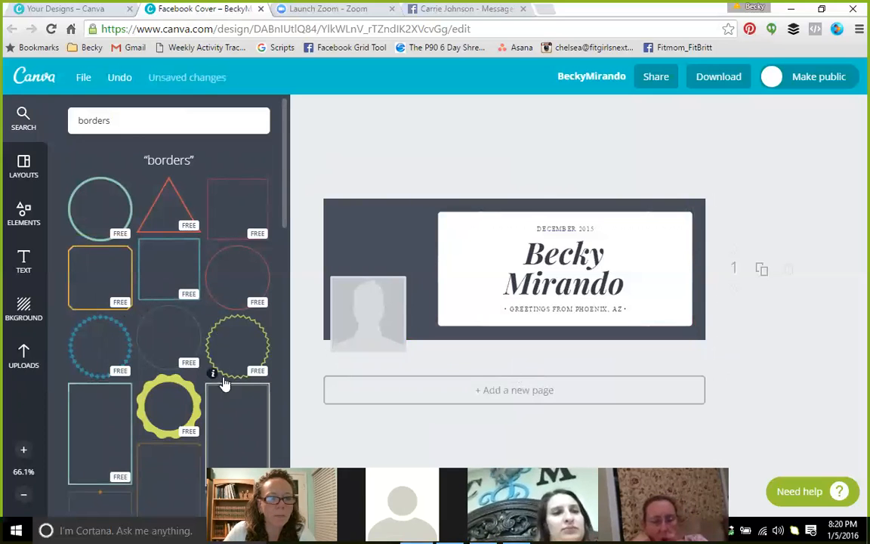
Place an orange square border over the cover's left side, try a family photo in it, then remove it
scroll(208, 428, down, 1)
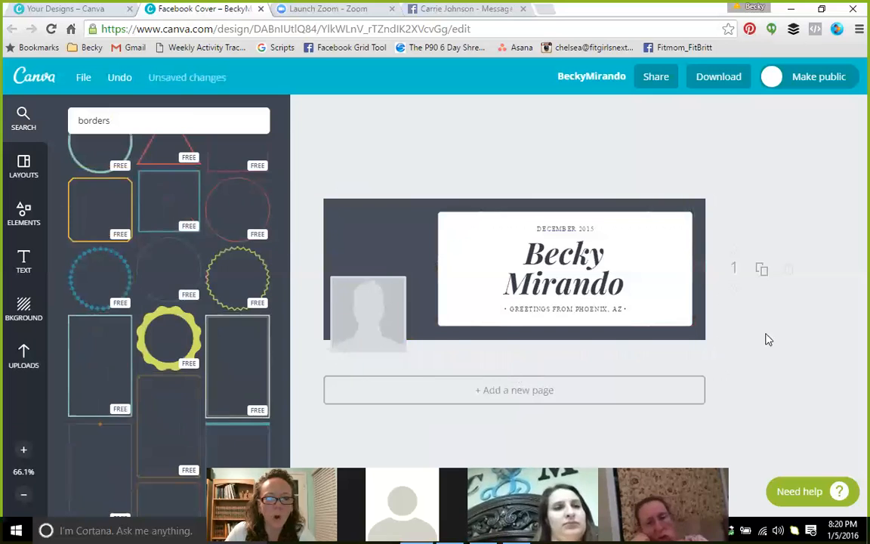
drag(98, 205, 390, 249)
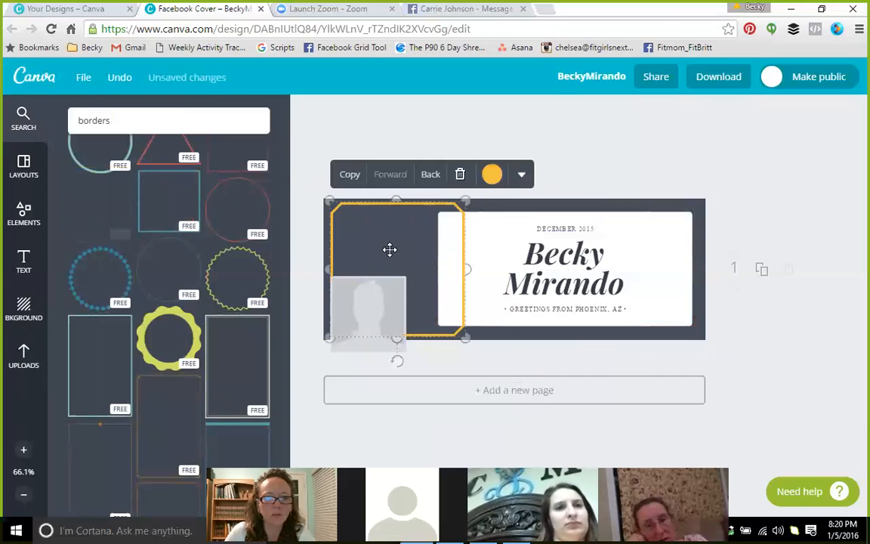
click(353, 129)
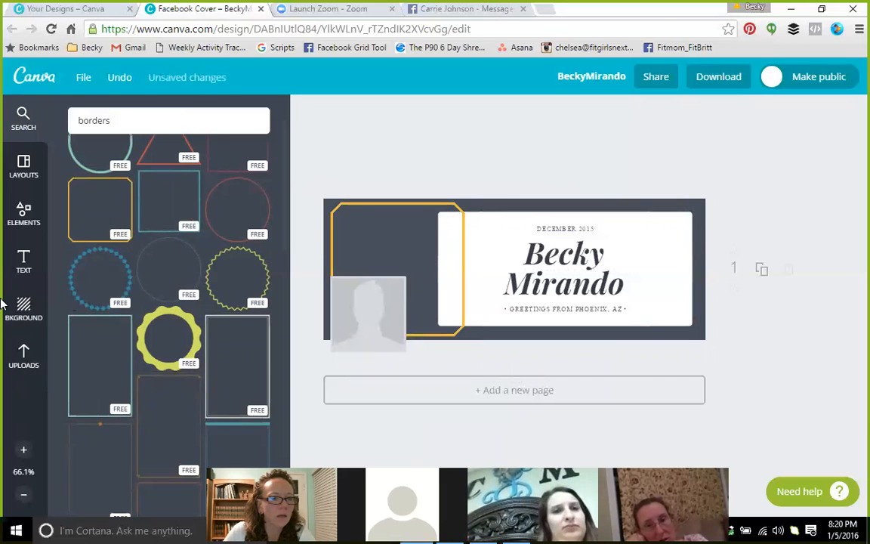
click(25, 352)
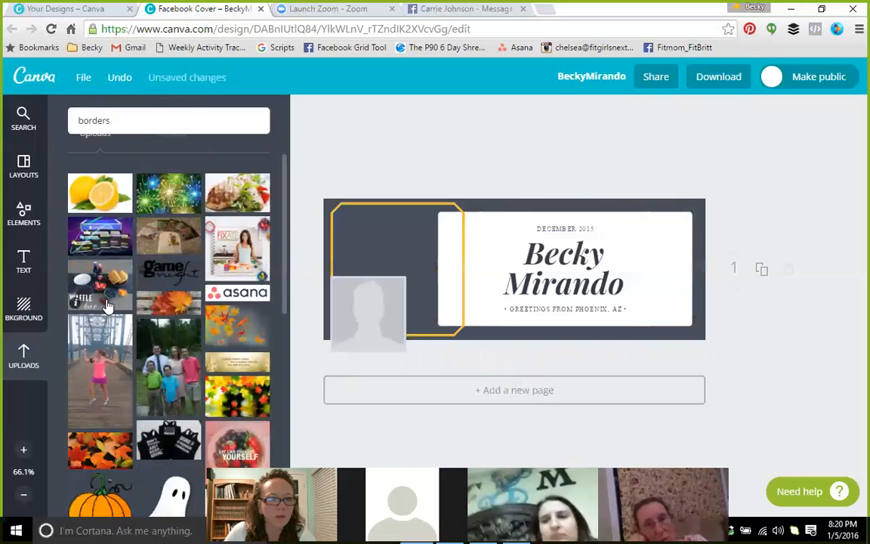
scroll(185, 352, down, 2)
drag(156, 281, 387, 285)
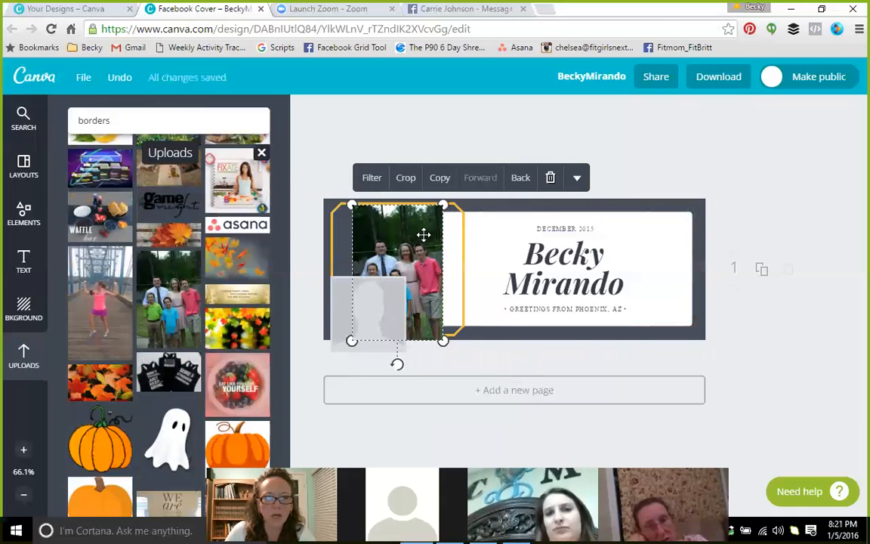
click(550, 179)
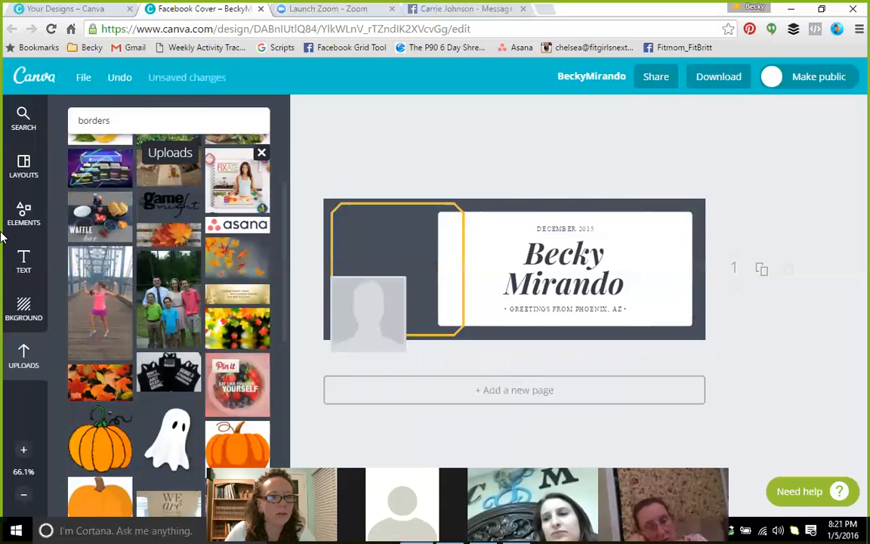
click(23, 117)
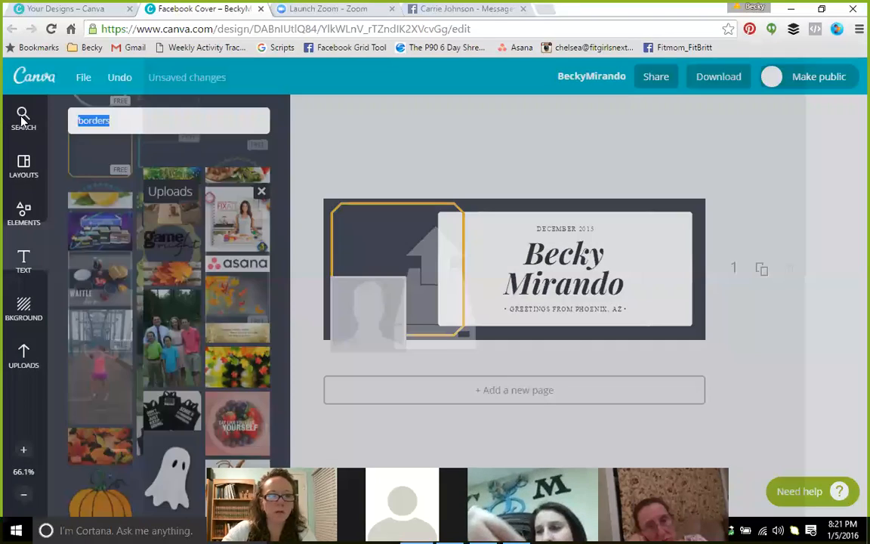
Search for frames and position a circle frame over the cover's left side
text(frames)
click(22, 117)
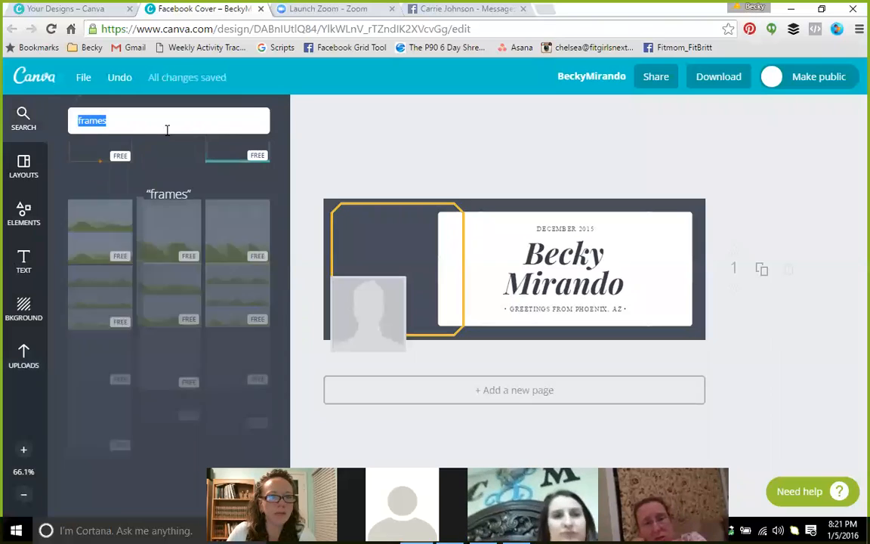
scroll(136, 317, down, 2)
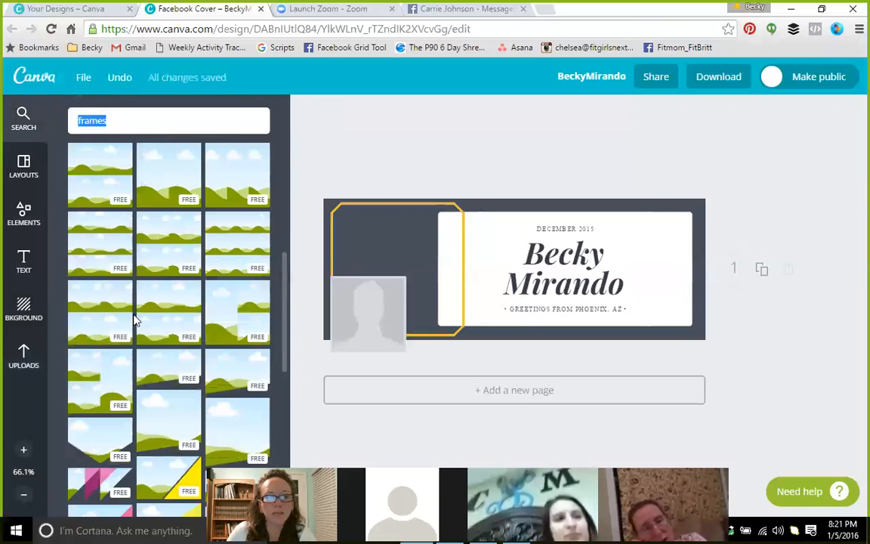
scroll(134, 320, down, 5)
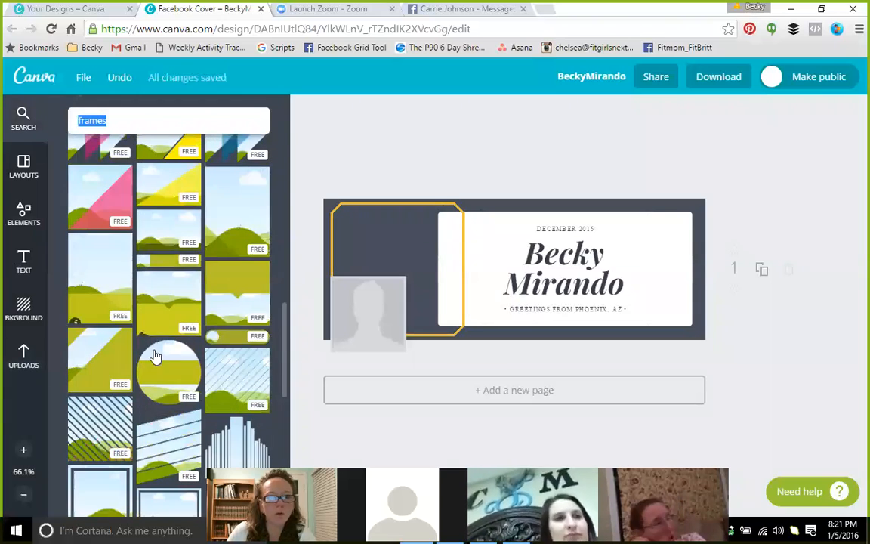
drag(183, 353, 377, 279)
drag(379, 262, 382, 254)
right_click(382, 259)
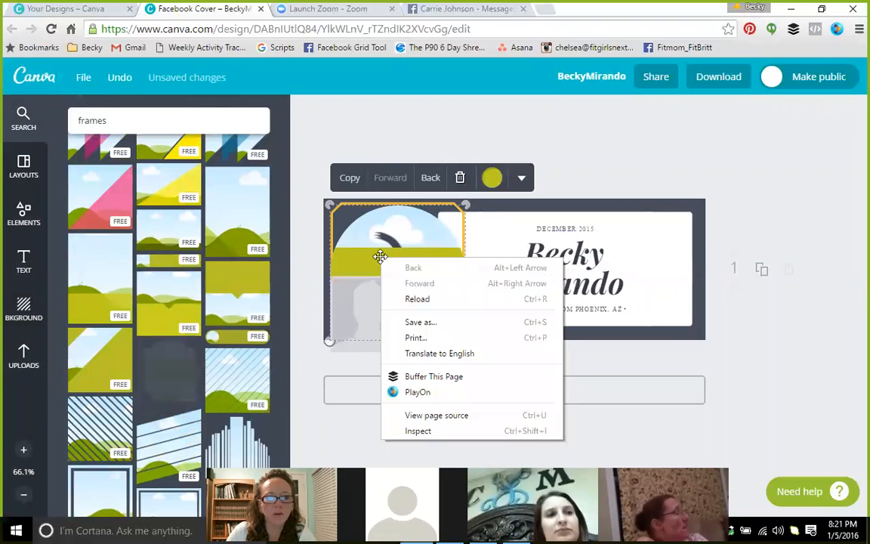
click(315, 180)
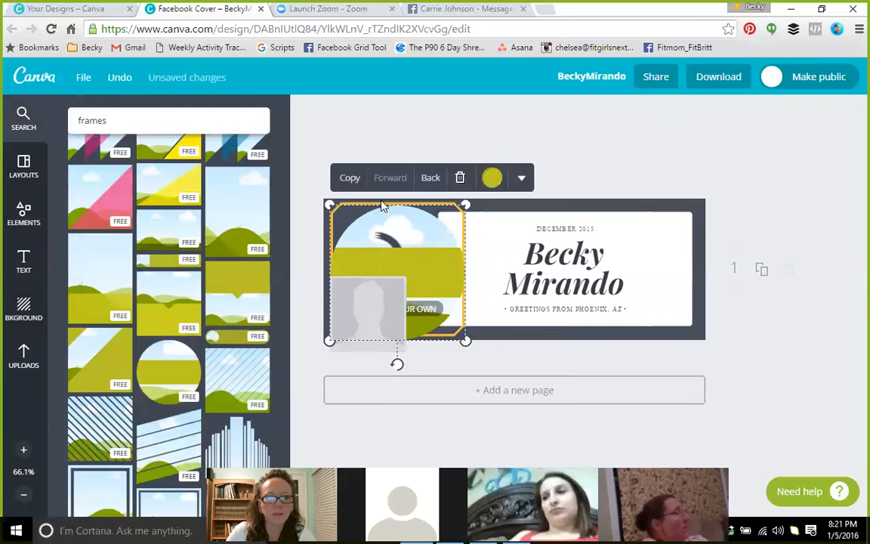
click(344, 179)
mouse_move(453, 207)
mouse_down()
mouse_move(530, 218)
mouse_move(453, 216)
mouse_up()
click(414, 206)
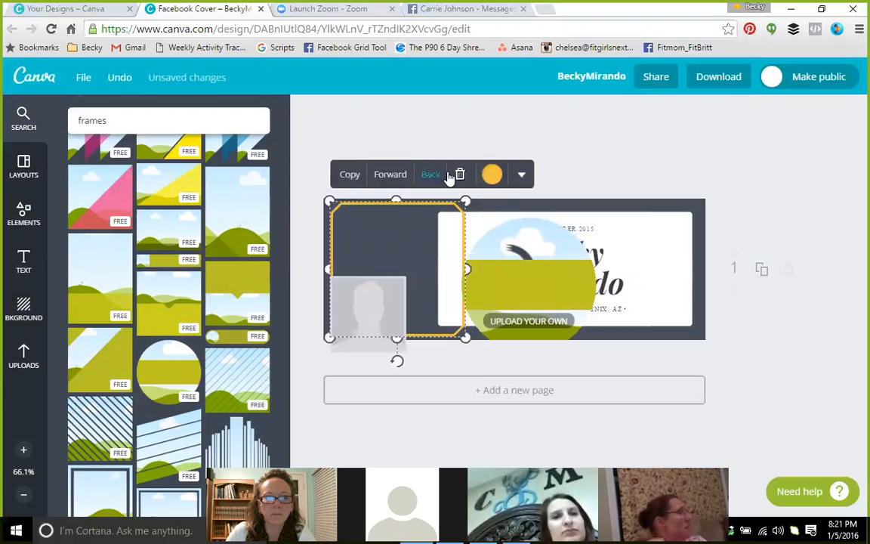
click(448, 175)
drag(519, 240, 388, 224)
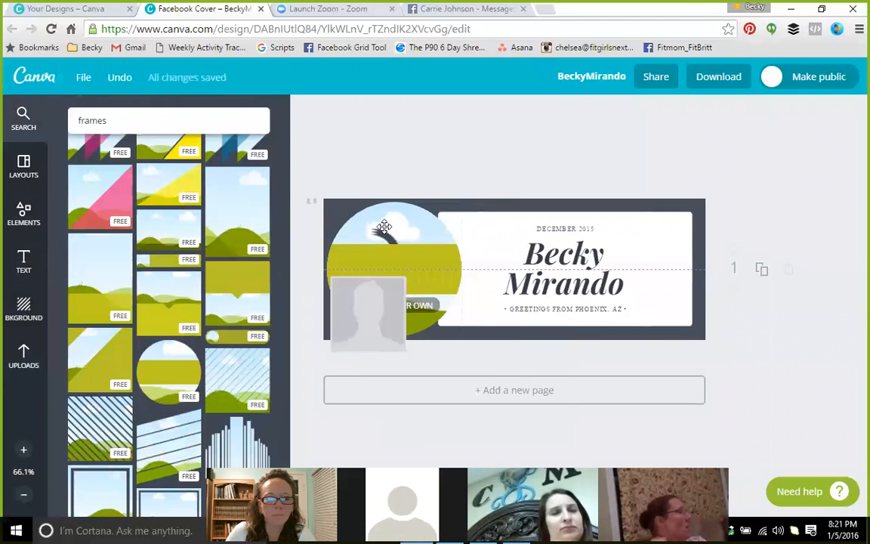
Fill the circle frame with the bridge photo, test its transparency, then delete it
click(24, 356)
drag(98, 295, 412, 288)
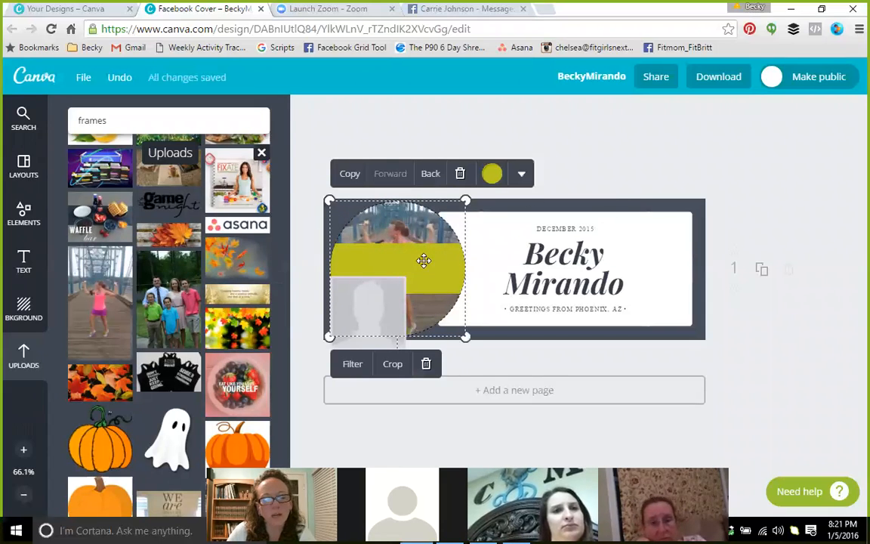
click(514, 158)
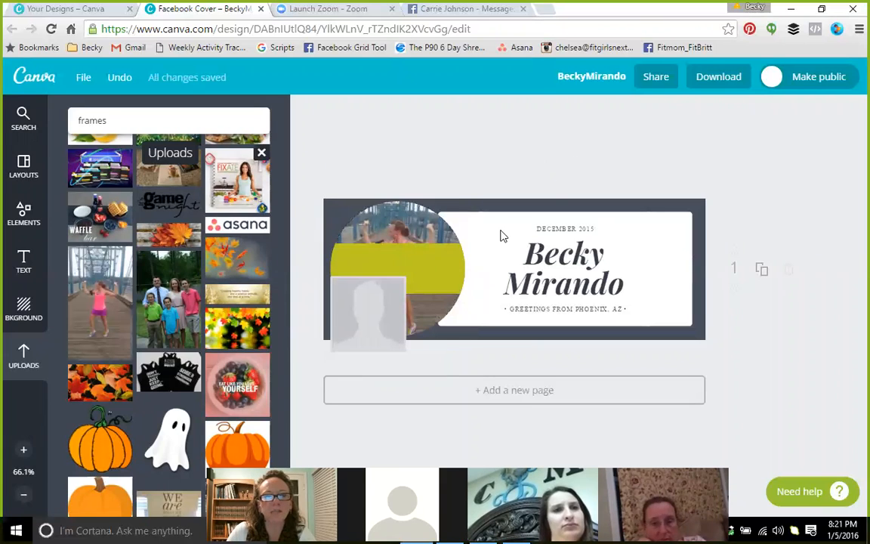
click(432, 275)
click(492, 173)
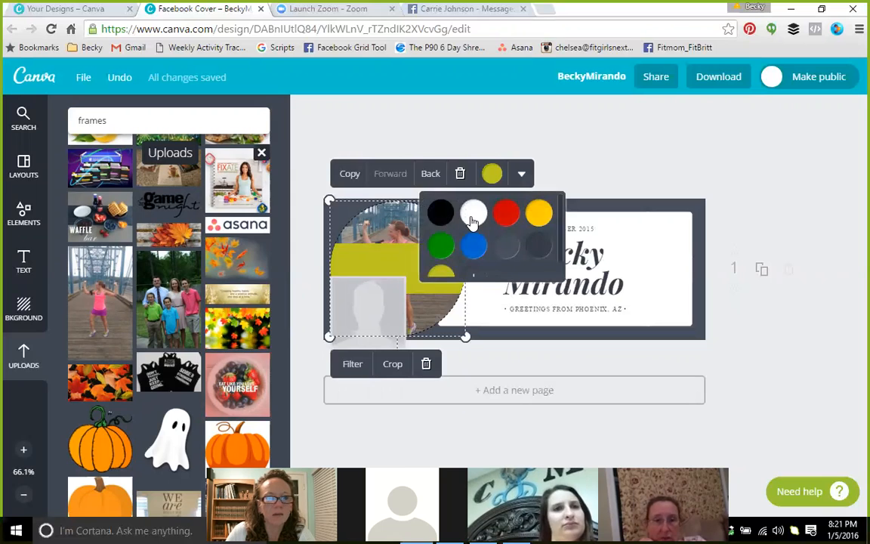
click(521, 175)
click(510, 224)
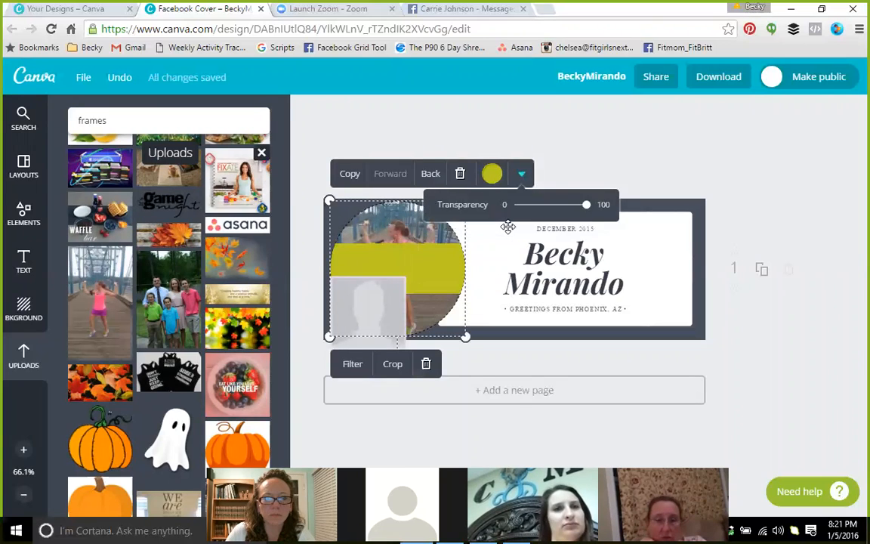
drag(575, 210, 612, 188)
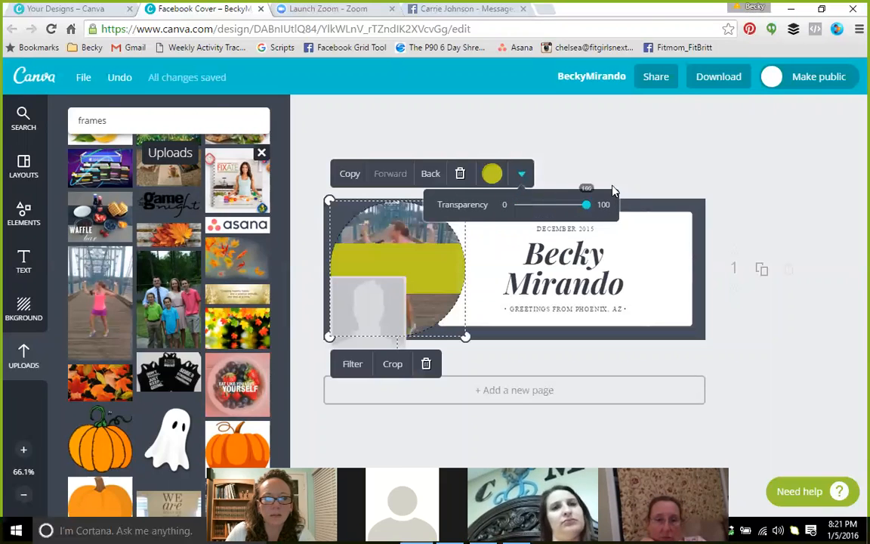
click(554, 171)
click(424, 233)
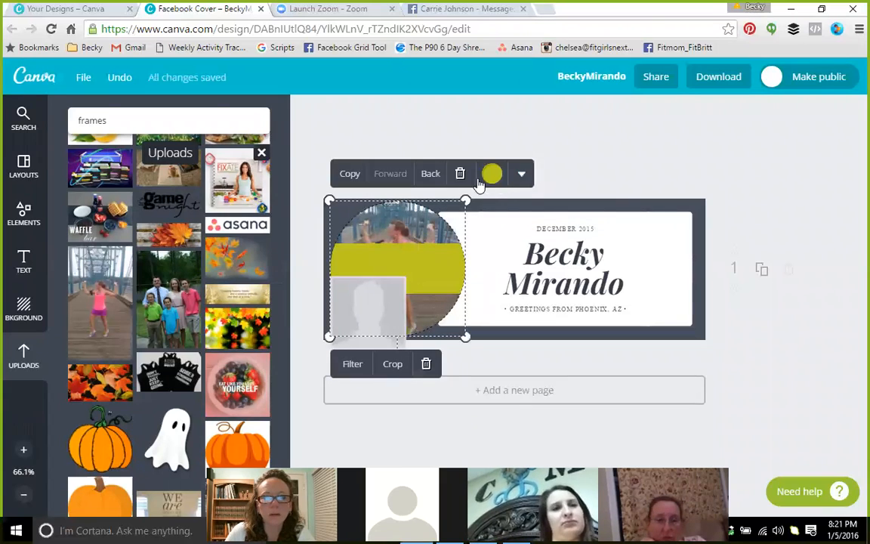
click(460, 175)
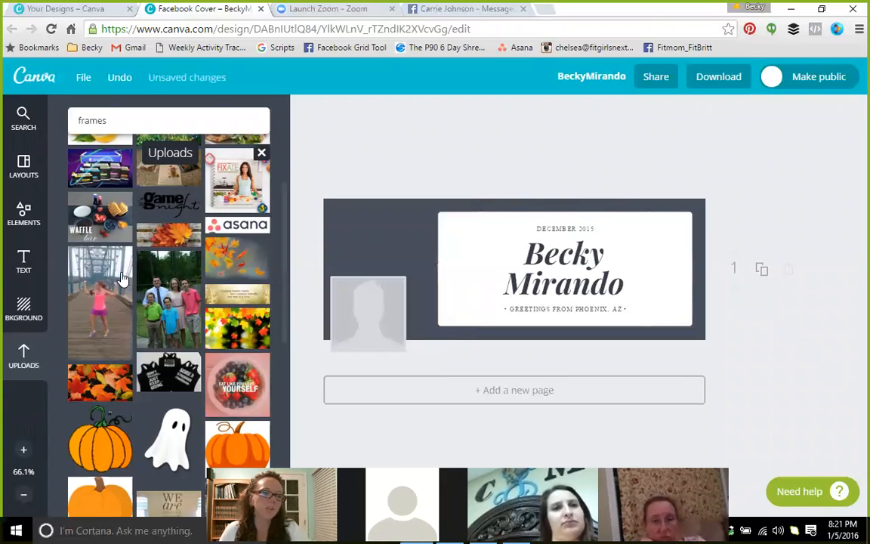
Place a rounded frame on the cover's left side and fill it with the bridge photo
click(122, 125)
scroll(159, 303, down, 1)
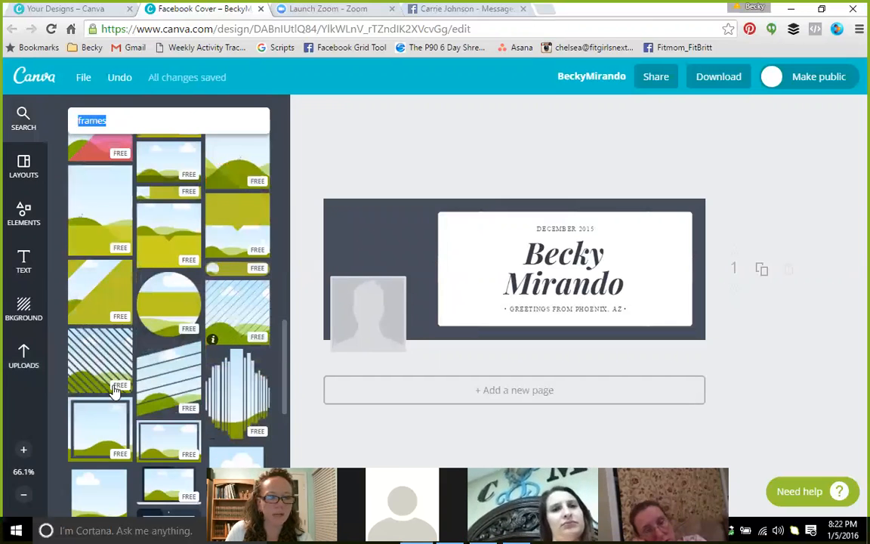
scroll(114, 390, down, 5)
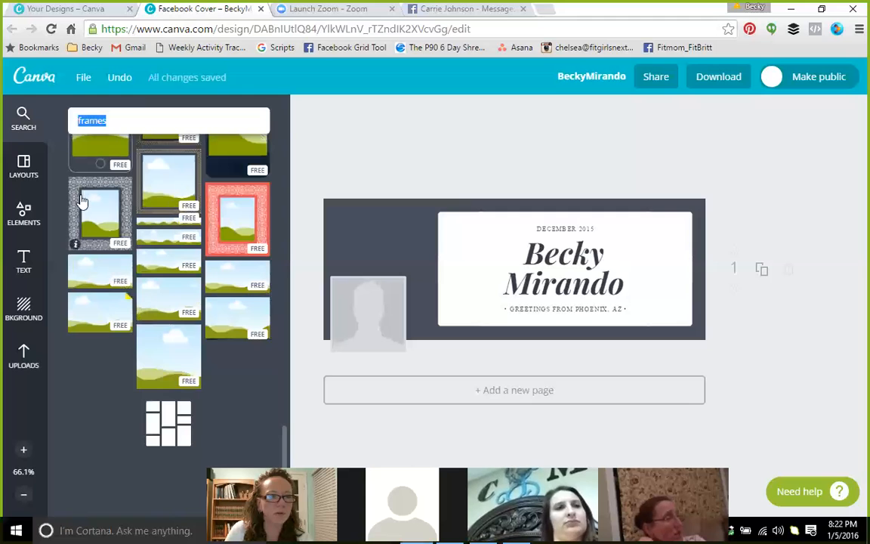
scroll(138, 305, down, 2)
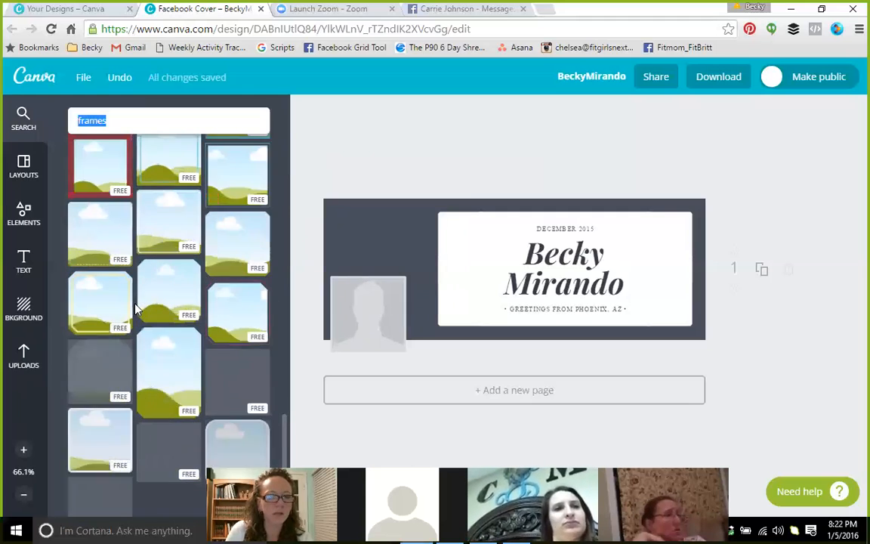
drag(98, 247, 377, 267)
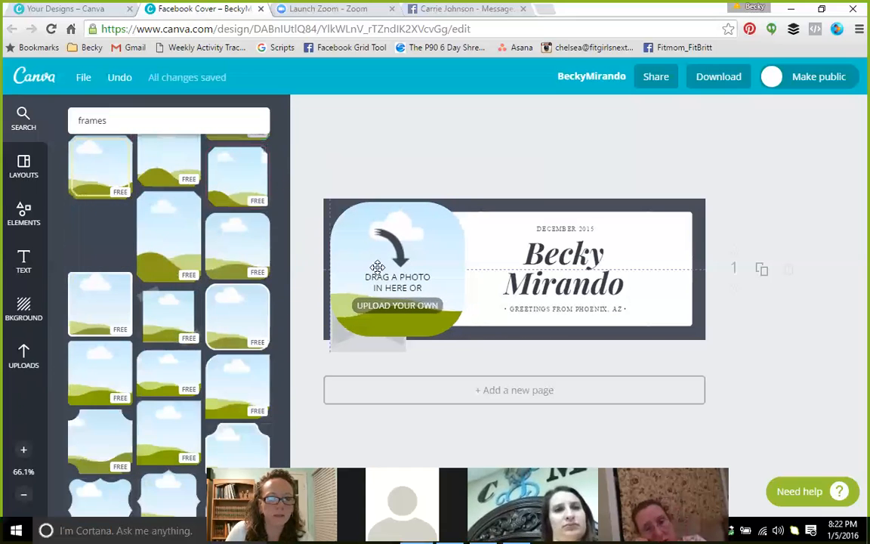
click(23, 355)
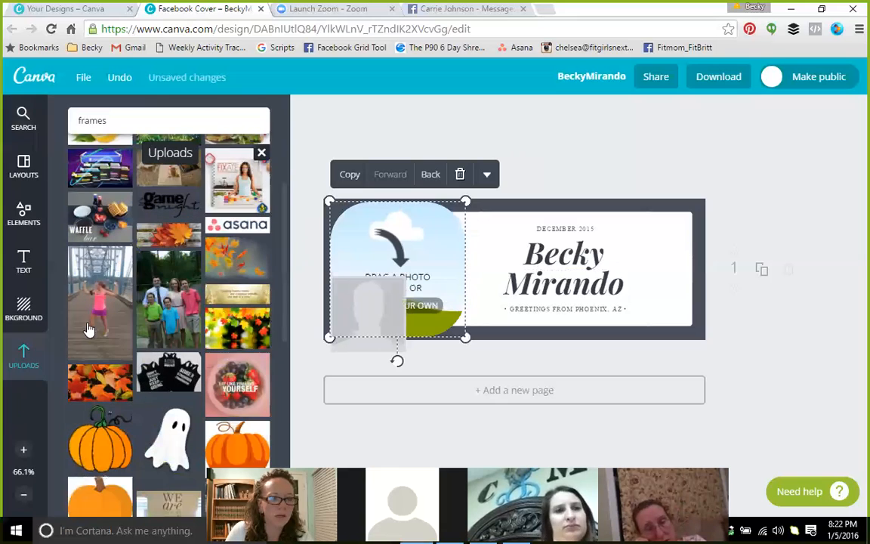
drag(93, 291, 394, 296)
click(592, 160)
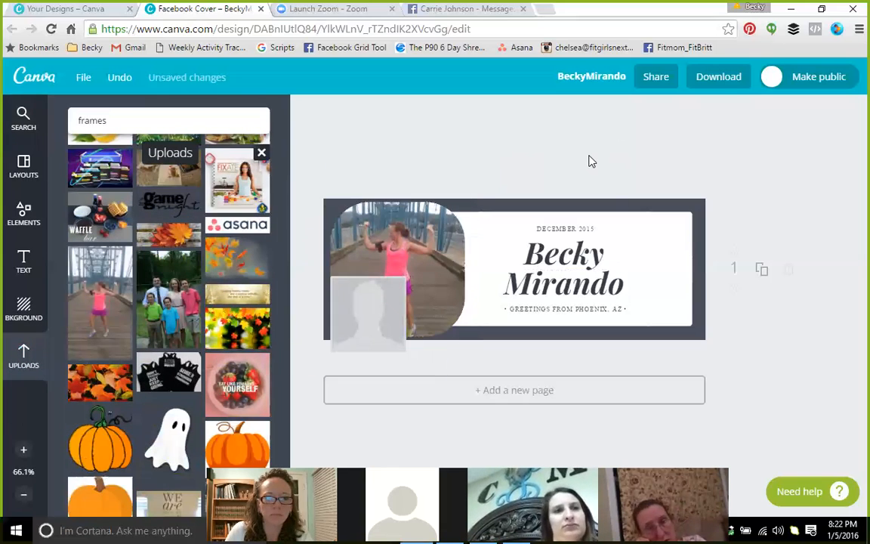
Adjust the framed photo's layer order so it sits in front of the name card
click(454, 234)
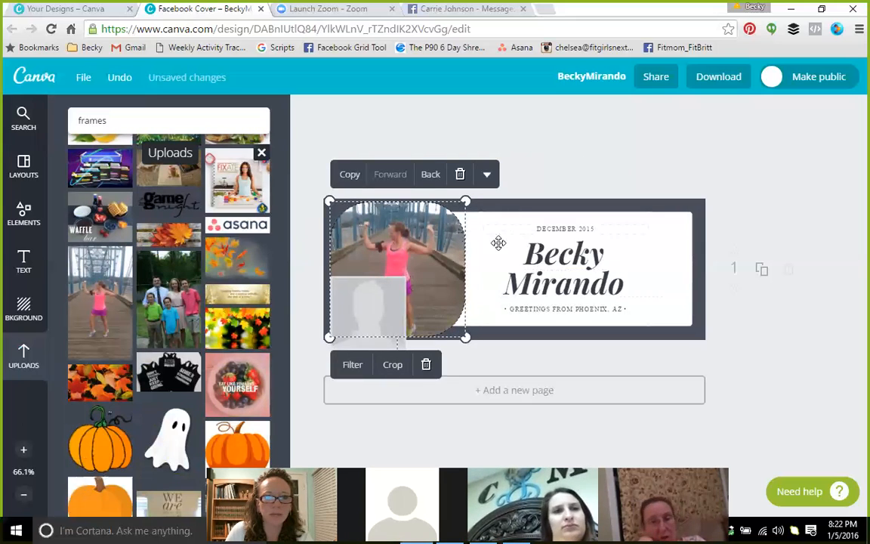
click(487, 174)
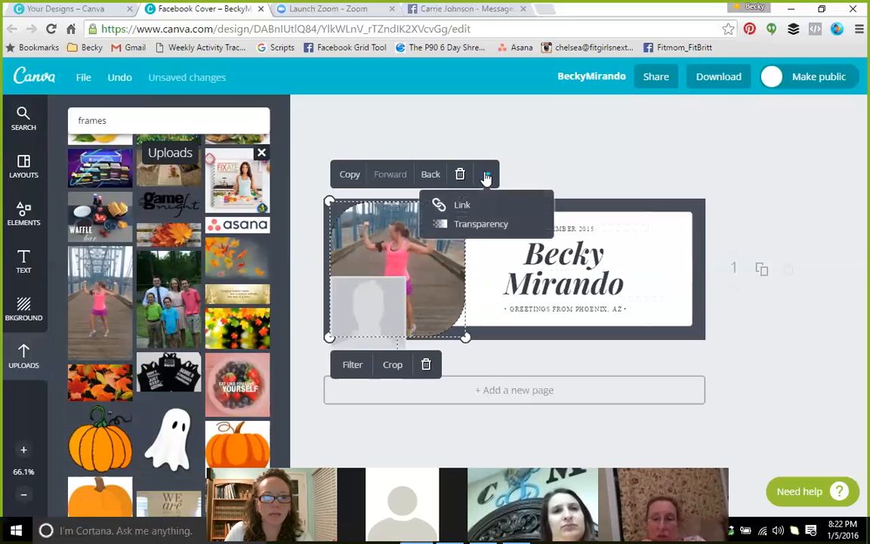
click(427, 178)
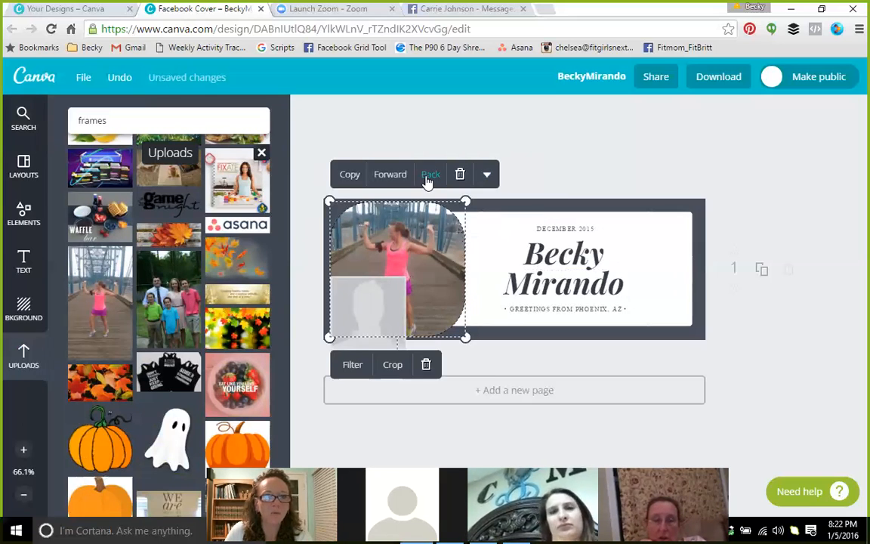
click(428, 179)
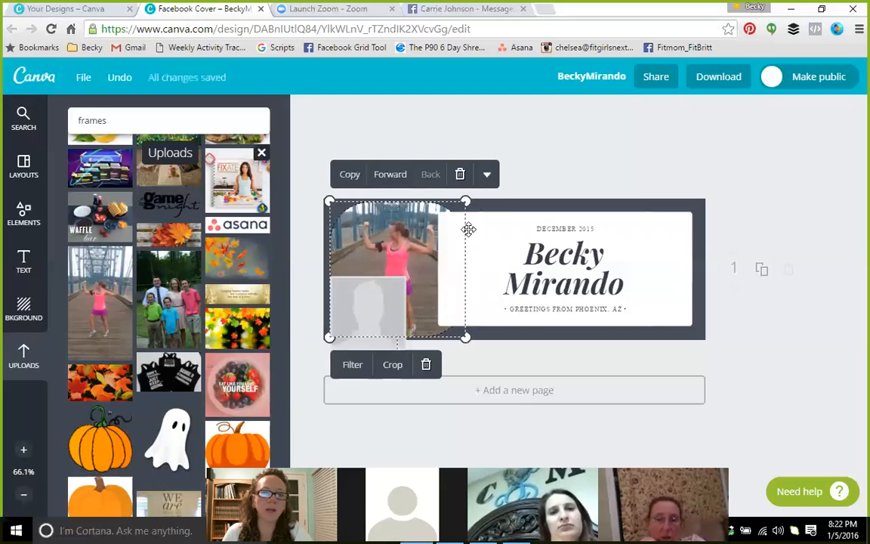
click(401, 181)
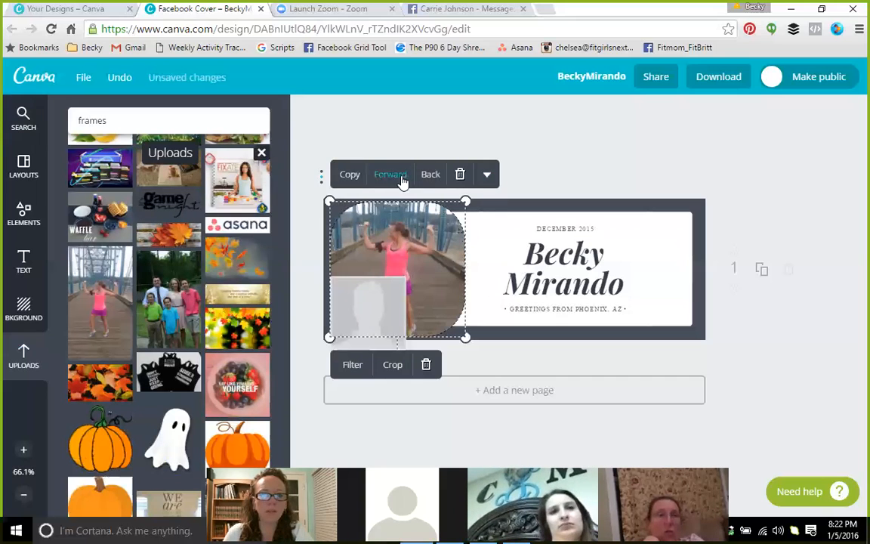
click(559, 170)
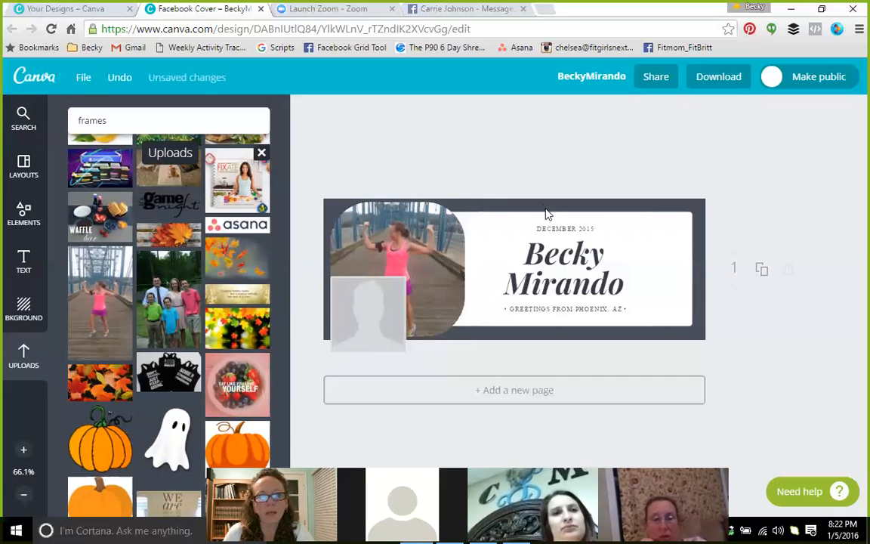
click(487, 200)
Recolour the cover background a custom deep magenta and nudge the runner photo within its frame
click(24, 306)
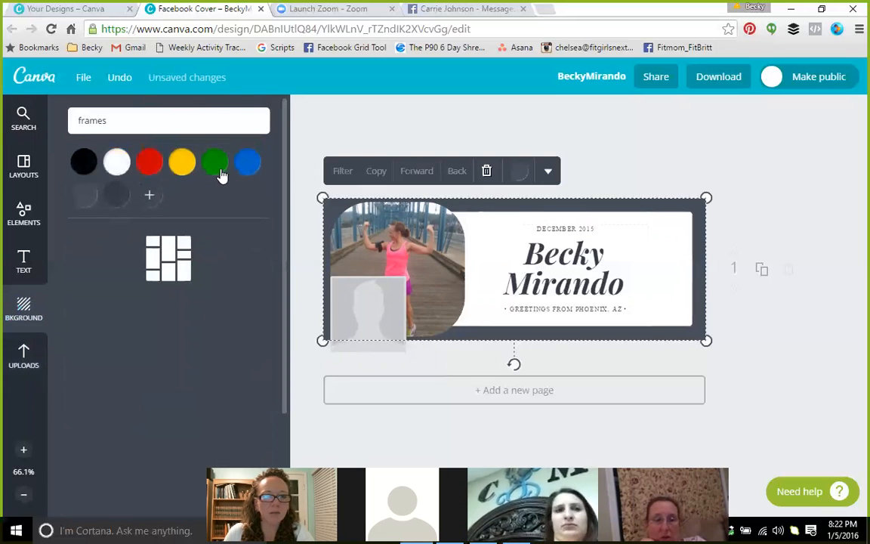
click(148, 196)
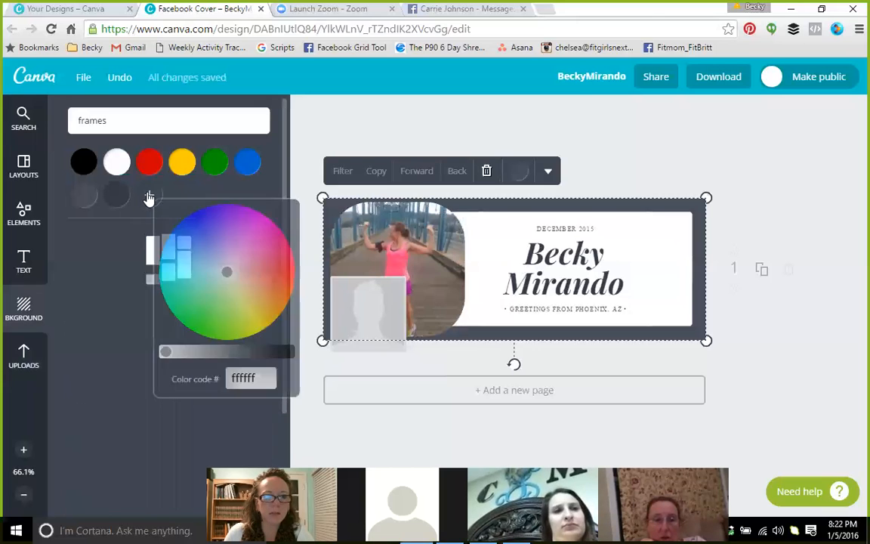
mouse_move(226, 271)
mouse_down()
mouse_move(266, 225)
mouse_move(254, 224)
mouse_move(262, 267)
mouse_move(251, 242)
mouse_up()
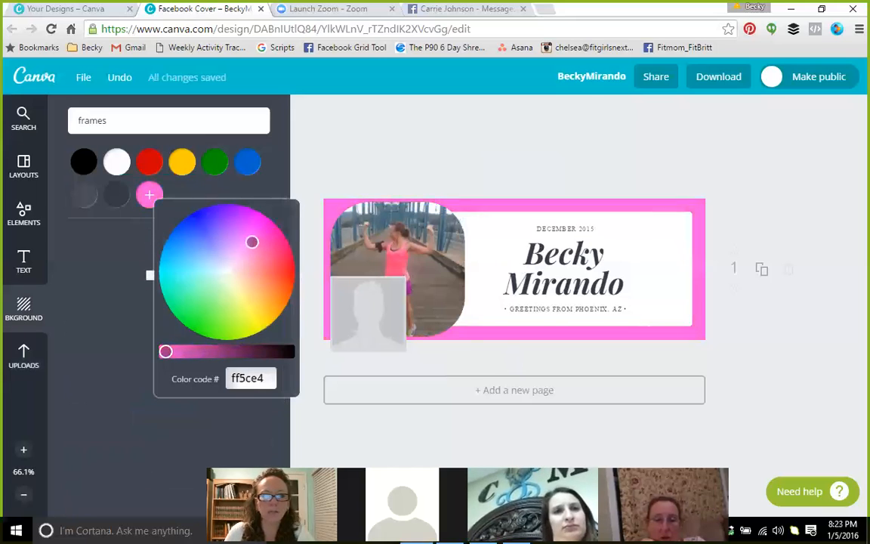
drag(166, 350, 229, 351)
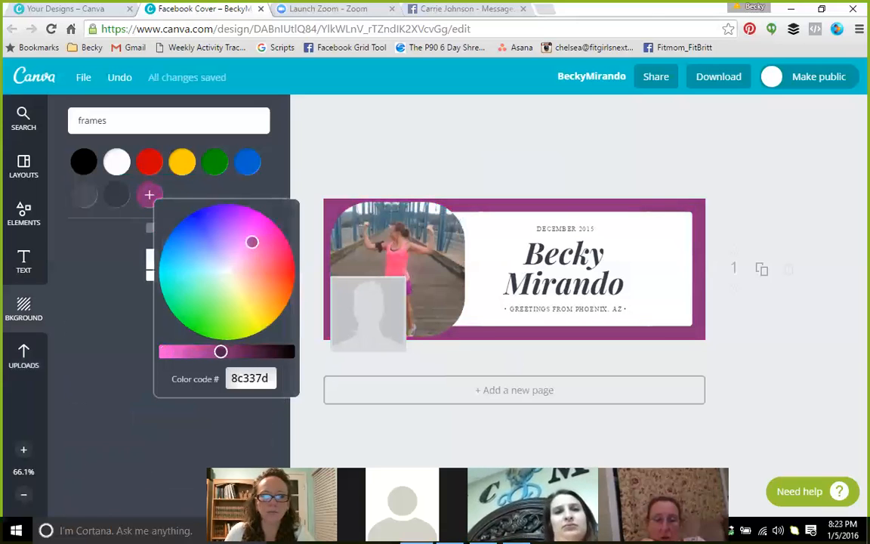
click(380, 179)
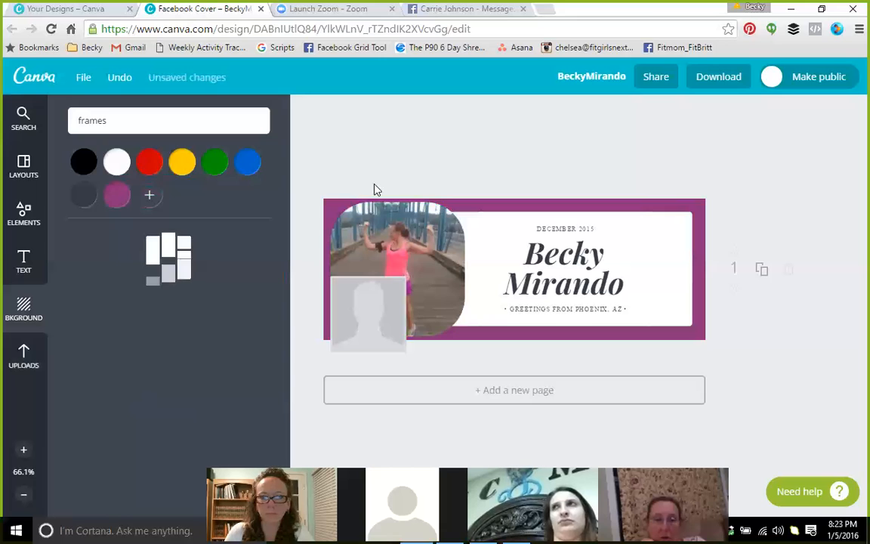
drag(437, 239, 434, 238)
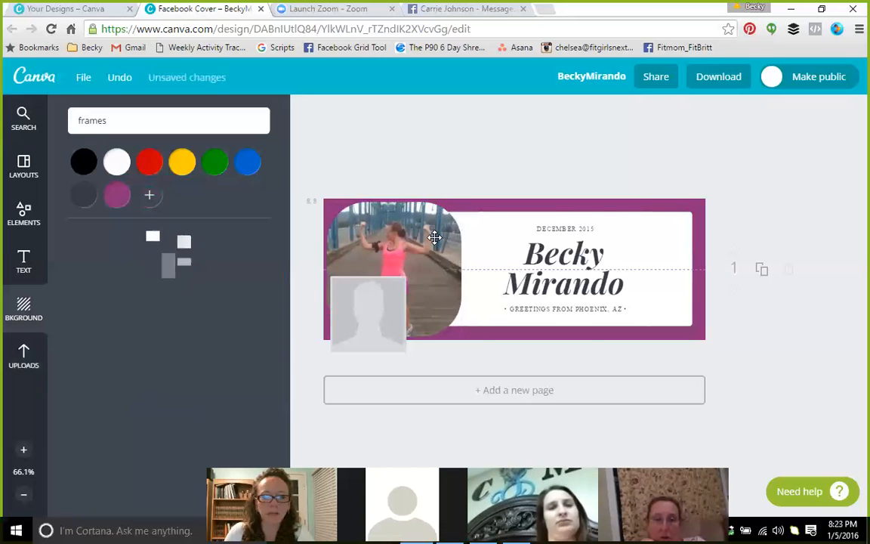
Replace the DECEMBER 2015 line with WELCOME
double_click(566, 230)
drag(593, 228, 596, 227)
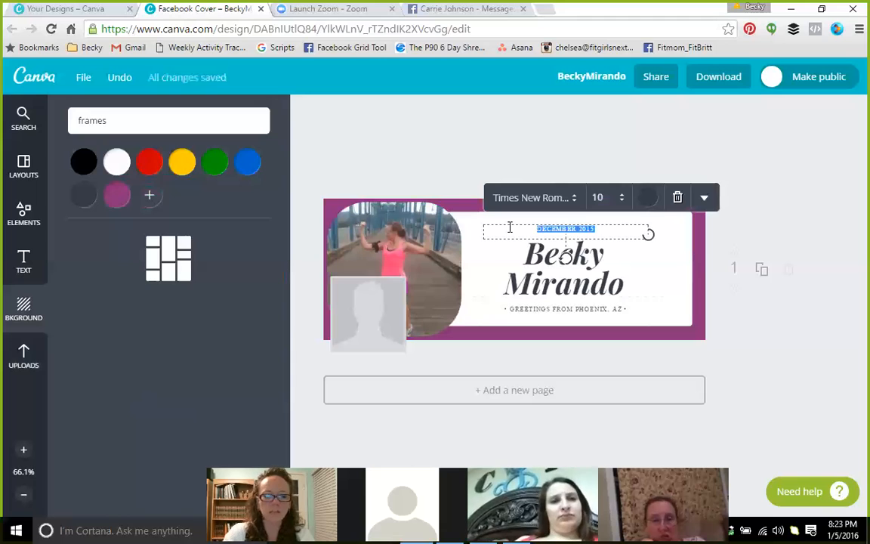
text(WELCOME)
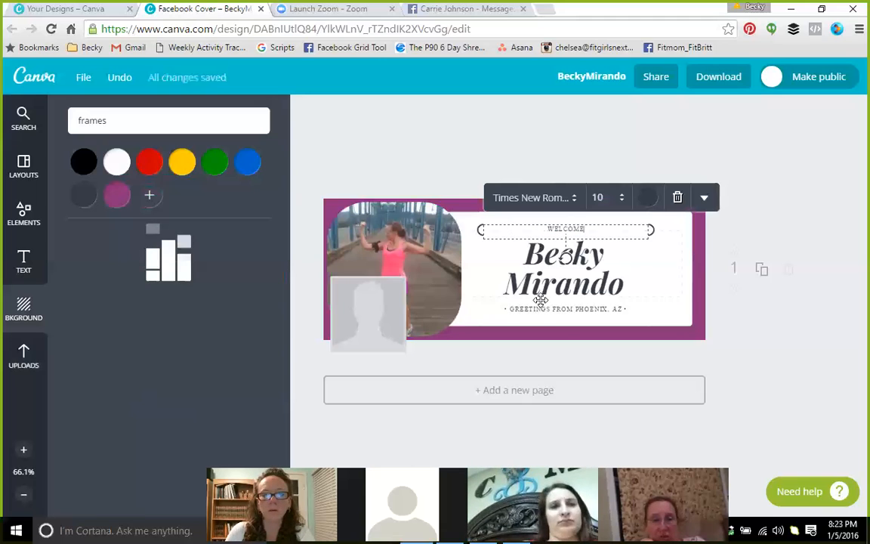
Retype the greeting as 'THANK YOU FOR VISITING', try Allura then Amaranth, and set size 14
click(544, 307)
click(545, 309)
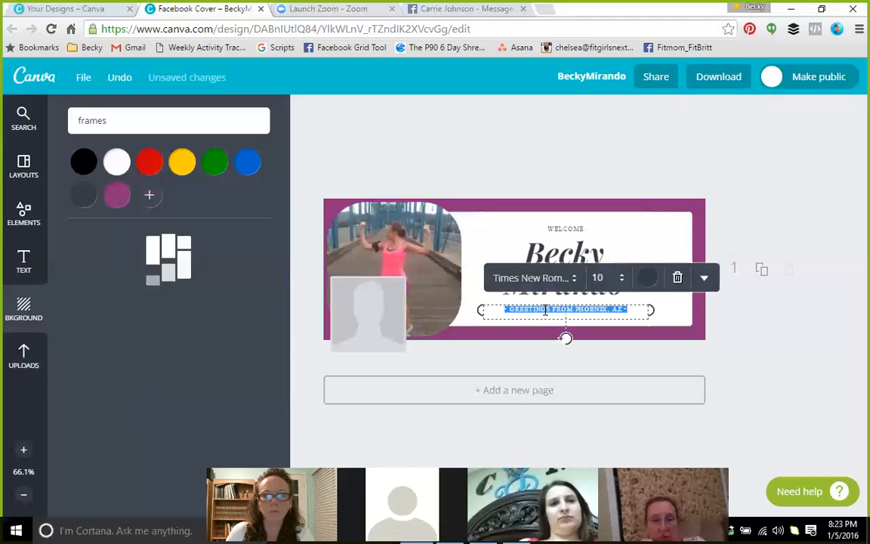
text(THANK YOU FOR )
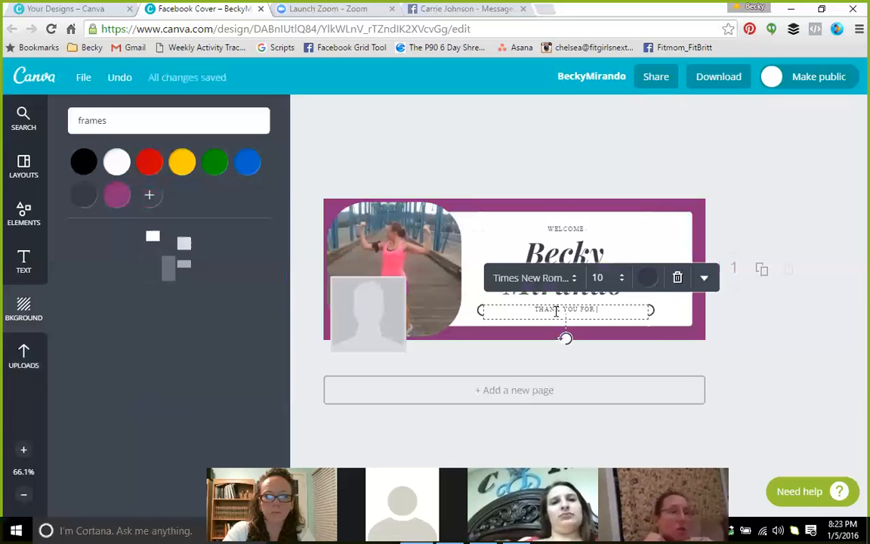
text(VISITING)
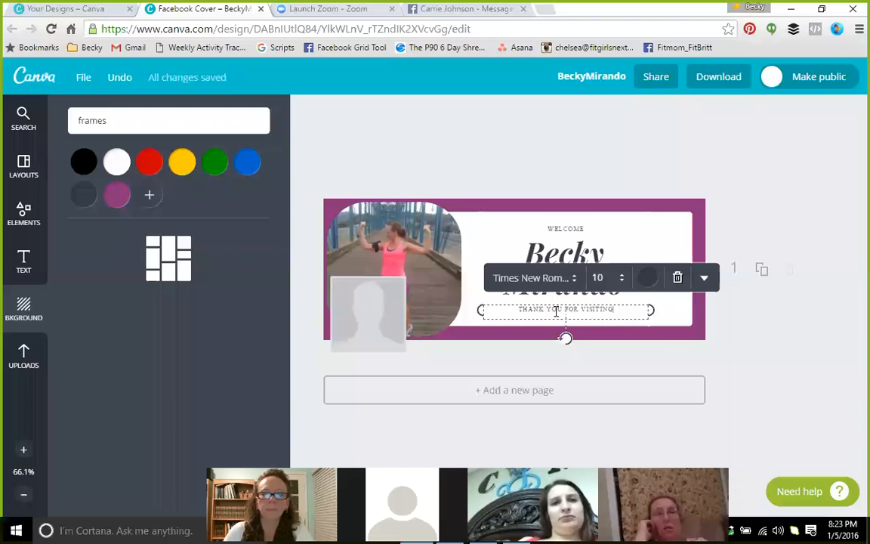
click(574, 279)
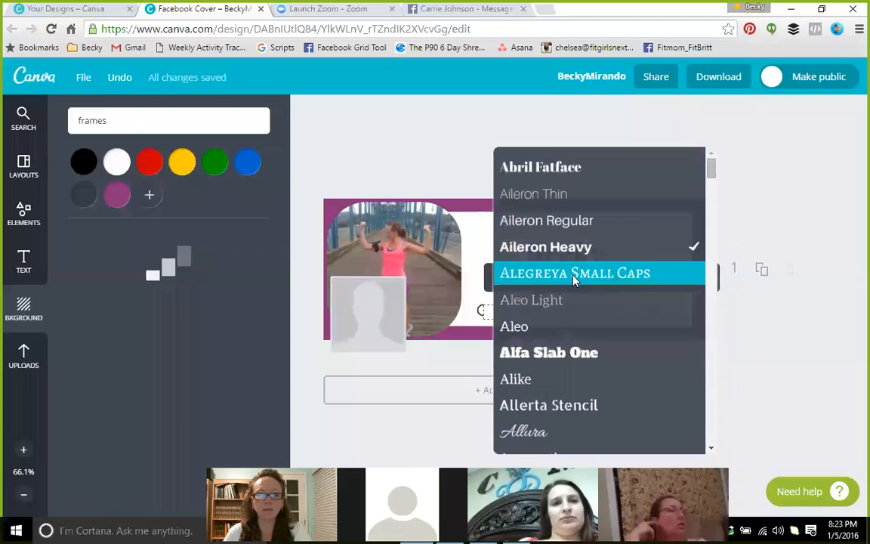
click(550, 433)
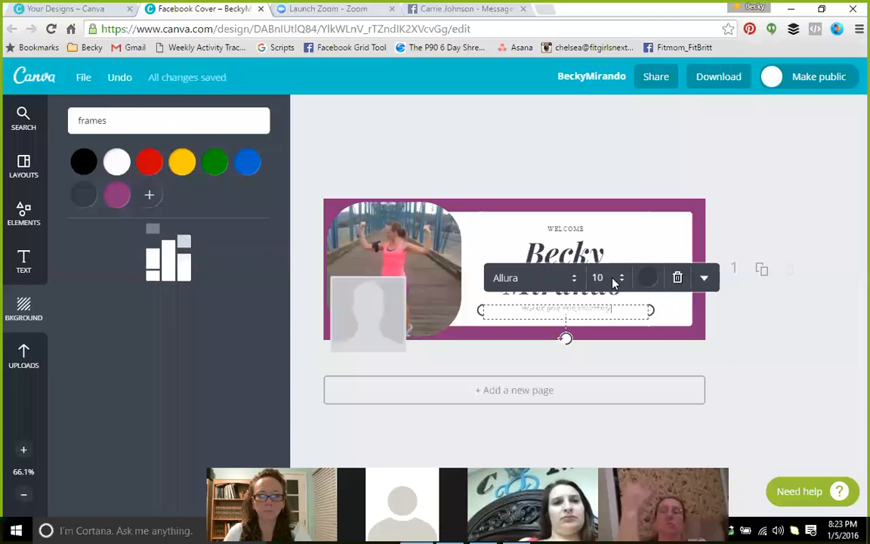
click(575, 279)
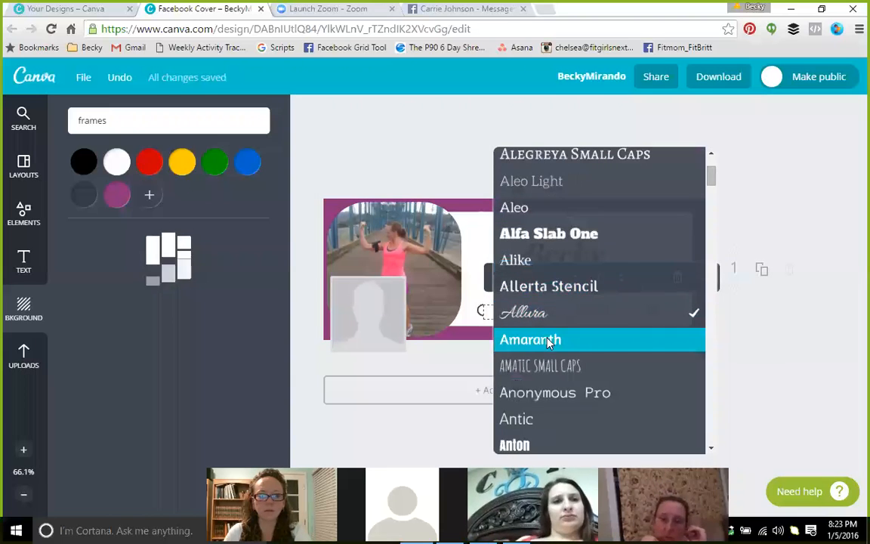
click(550, 341)
click(602, 277)
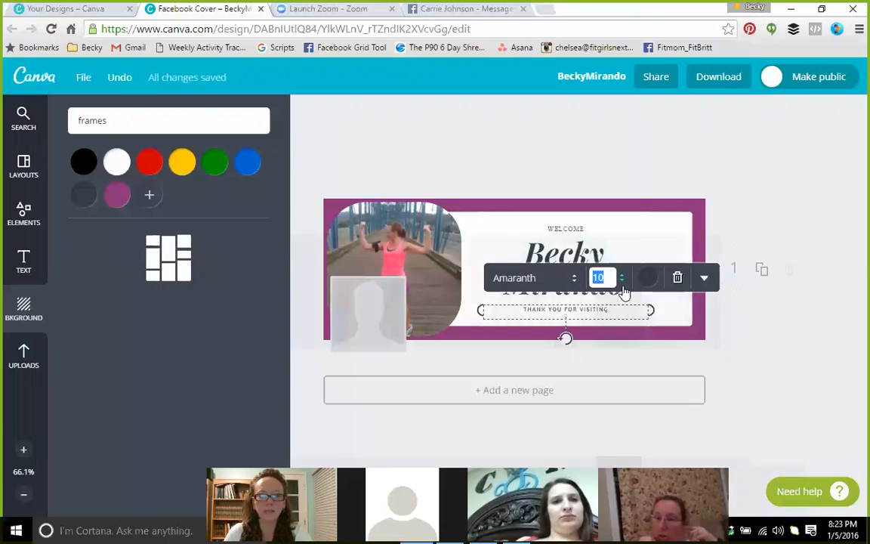
click(613, 389)
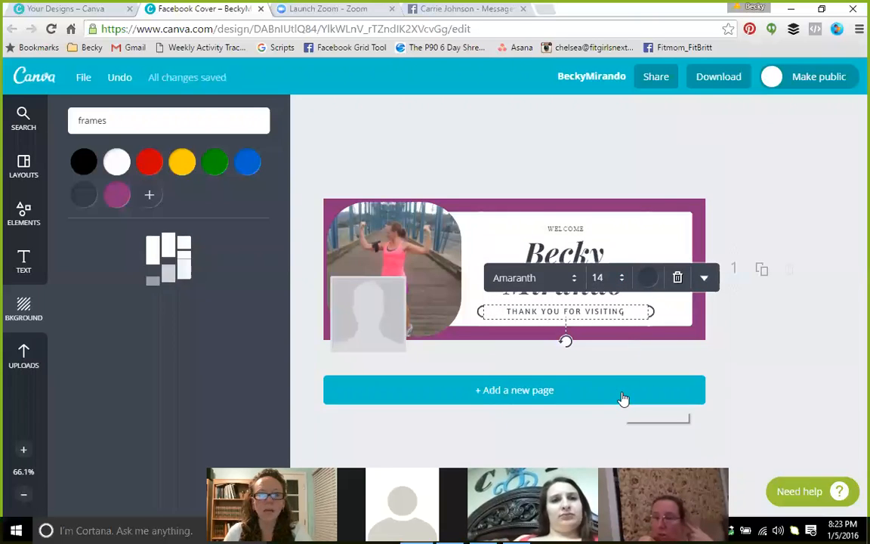
Select all the THANK YOU FOR VISITING text and delete it
click(809, 406)
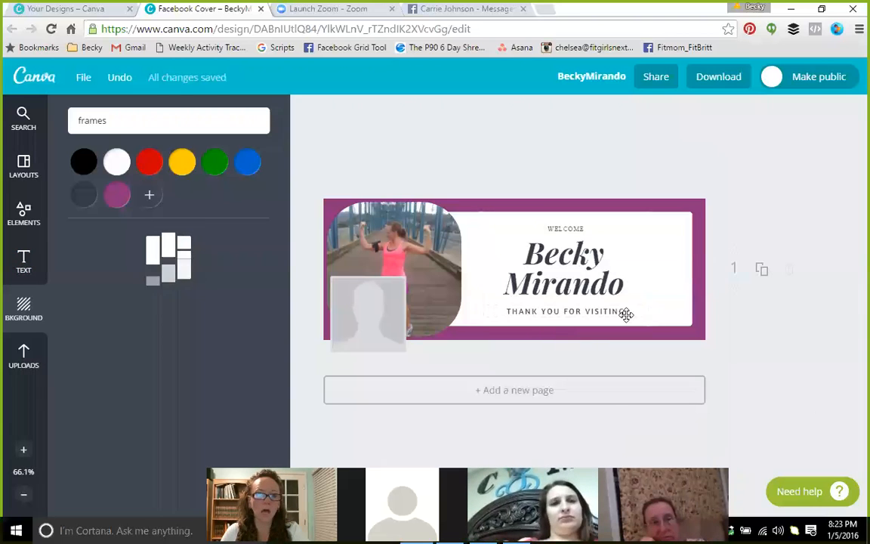
click(582, 310)
drag(631, 314, 505, 312)
key(BackSpace)
click(795, 363)
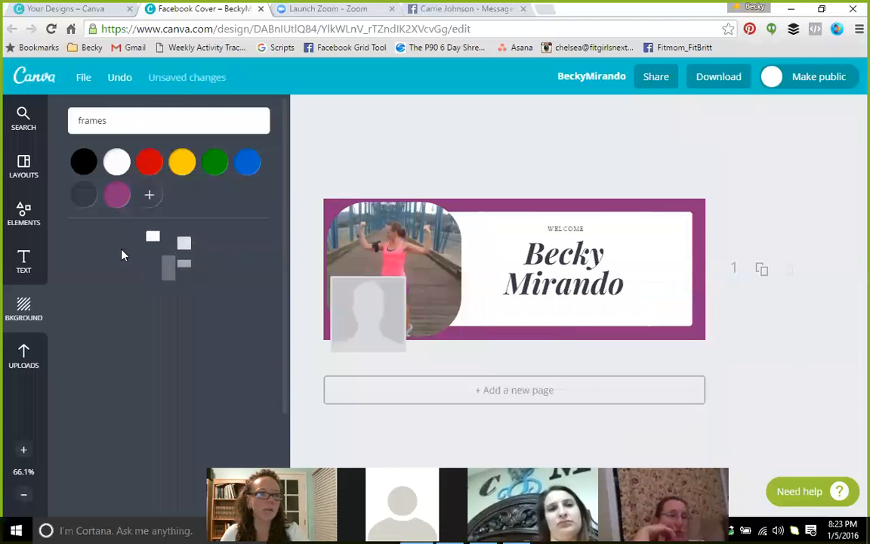
Add a purple body text line in Black Ops One beneath the Mirando name
click(33, 271)
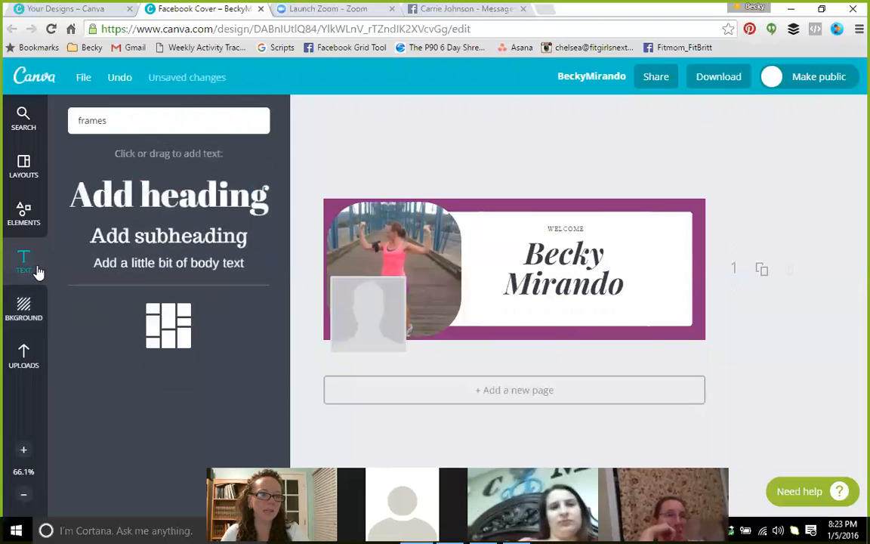
click(126, 268)
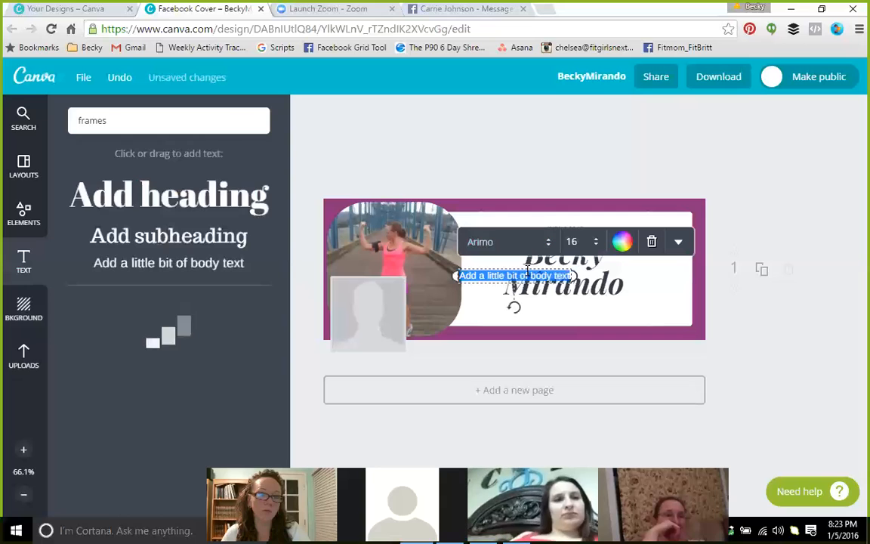
key(BackSpace)
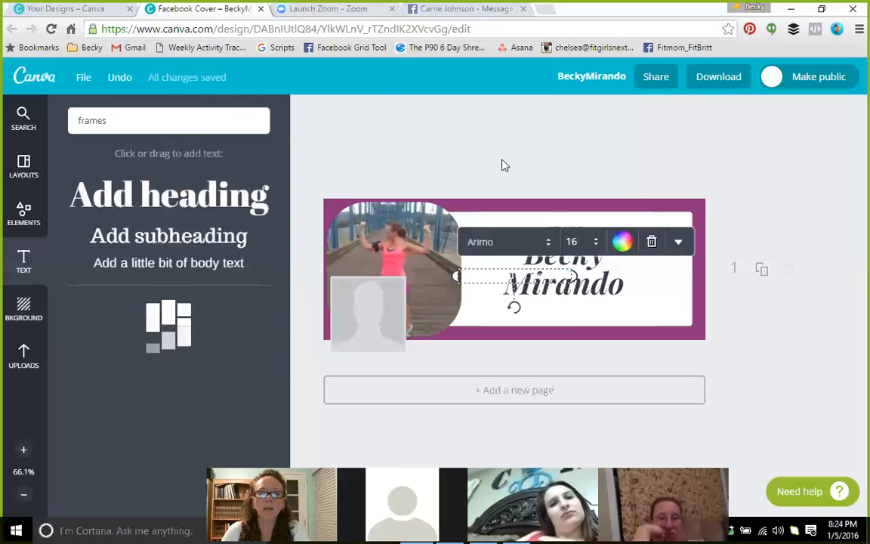
click(621, 243)
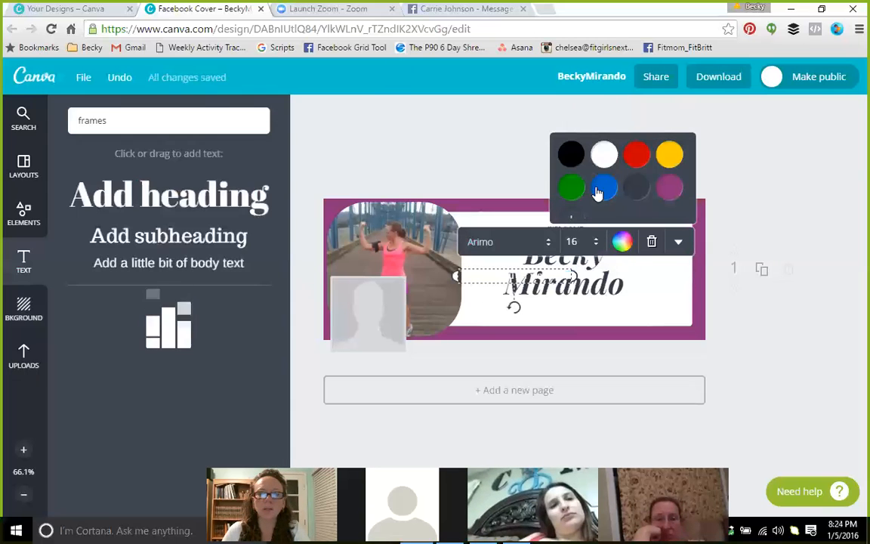
click(669, 188)
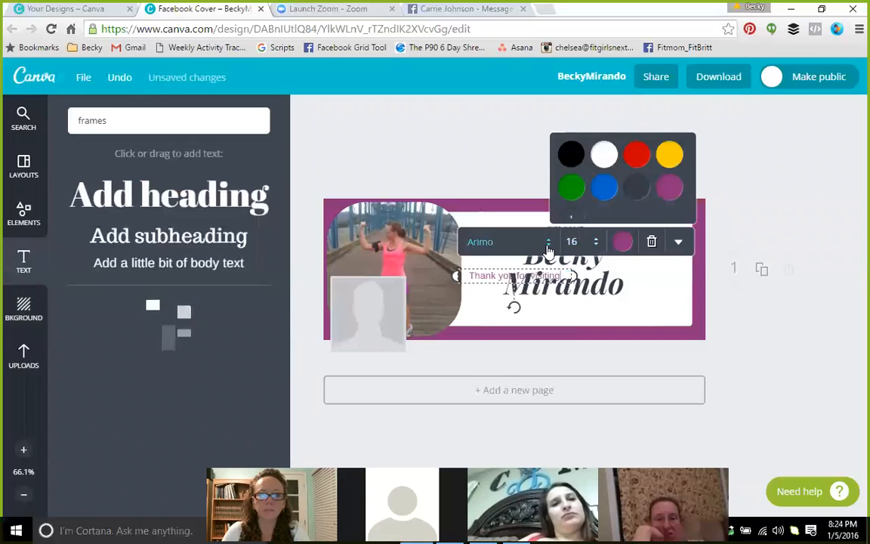
click(498, 240)
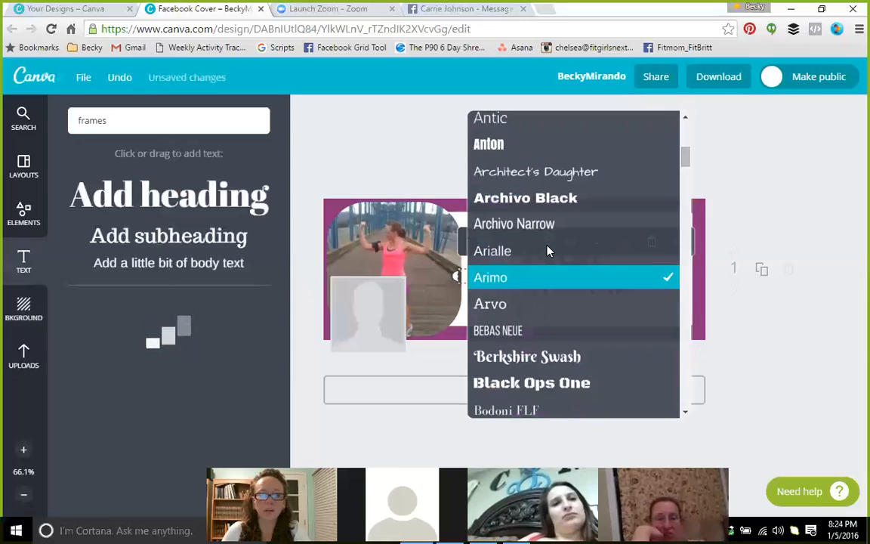
click(504, 384)
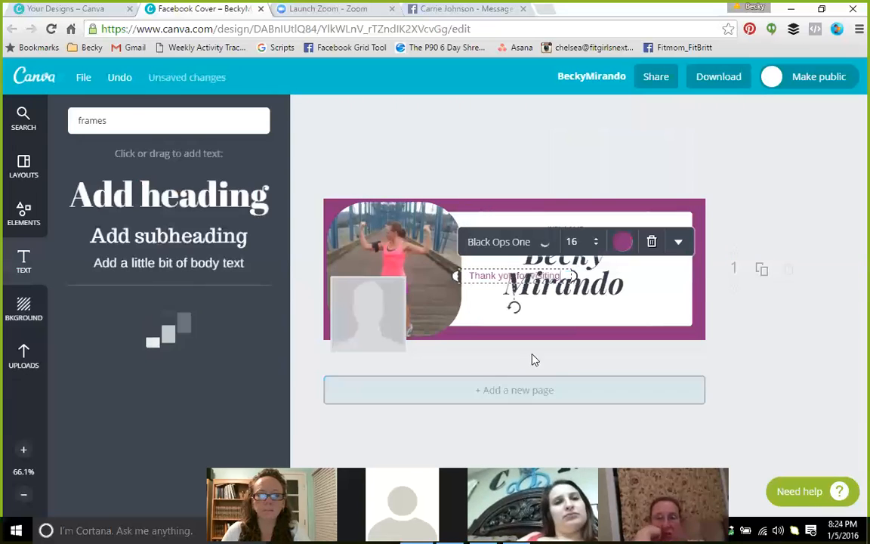
drag(513, 268, 563, 301)
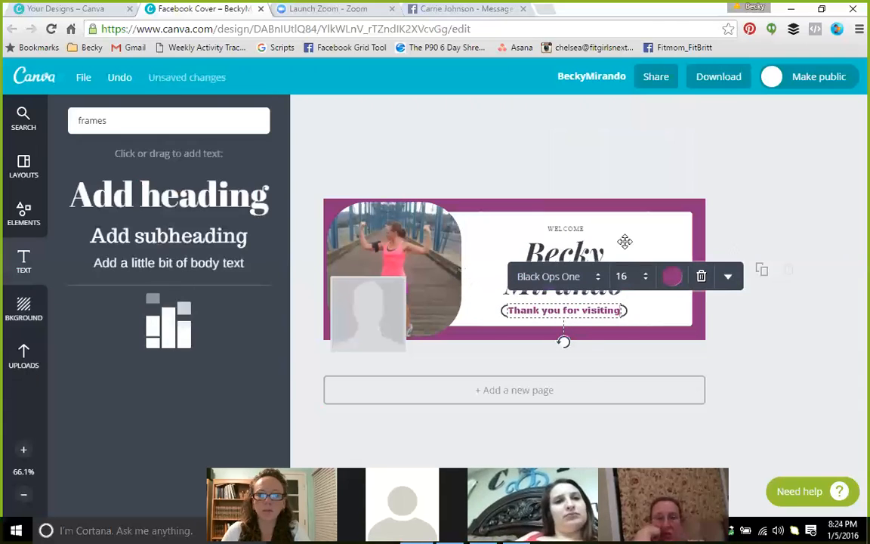
Resize the thank-you text through 56, 42 and 36, settling on 21, and widen its box
click(621, 276)
scroll(677, 446, down, 3)
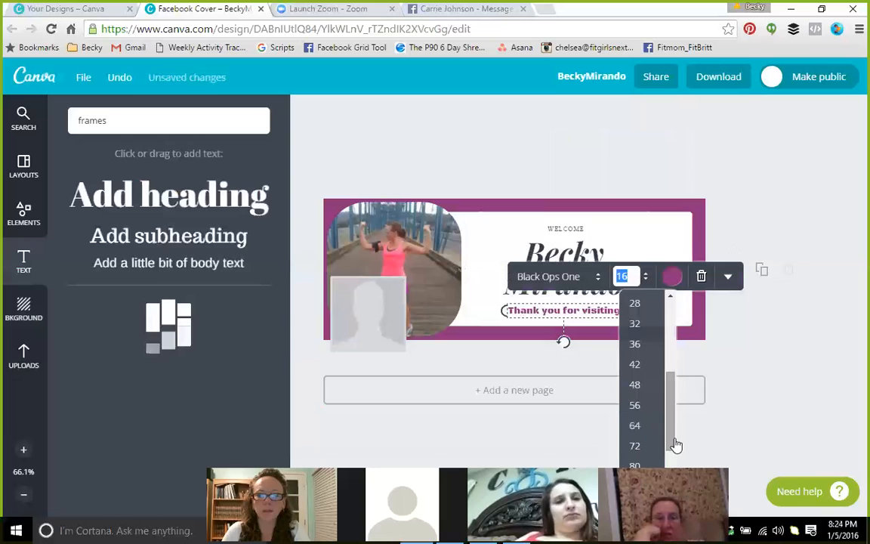
click(634, 405)
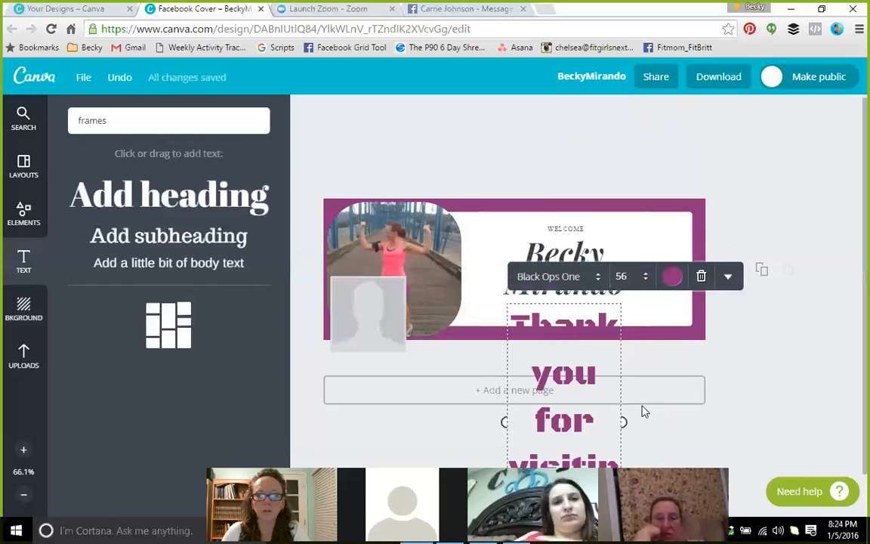
drag(621, 422, 693, 420)
drag(506, 374, 463, 373)
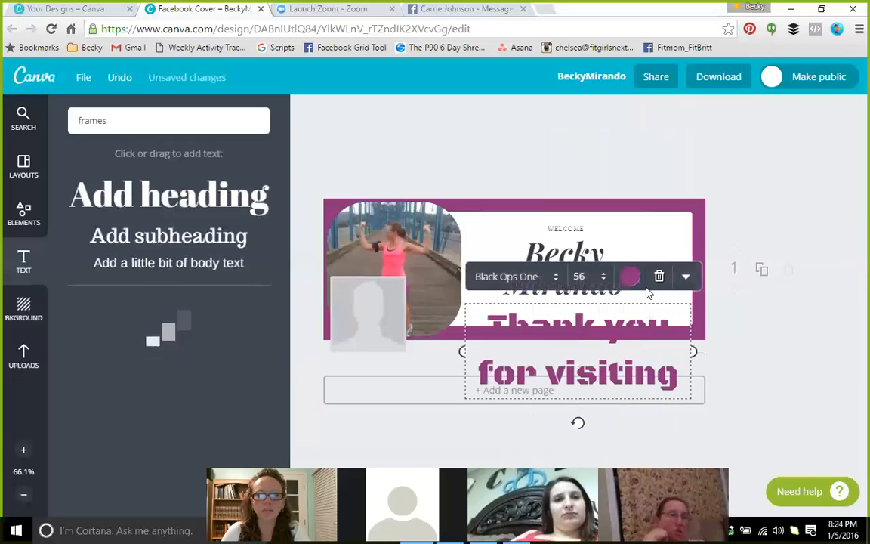
click(579, 276)
click(593, 362)
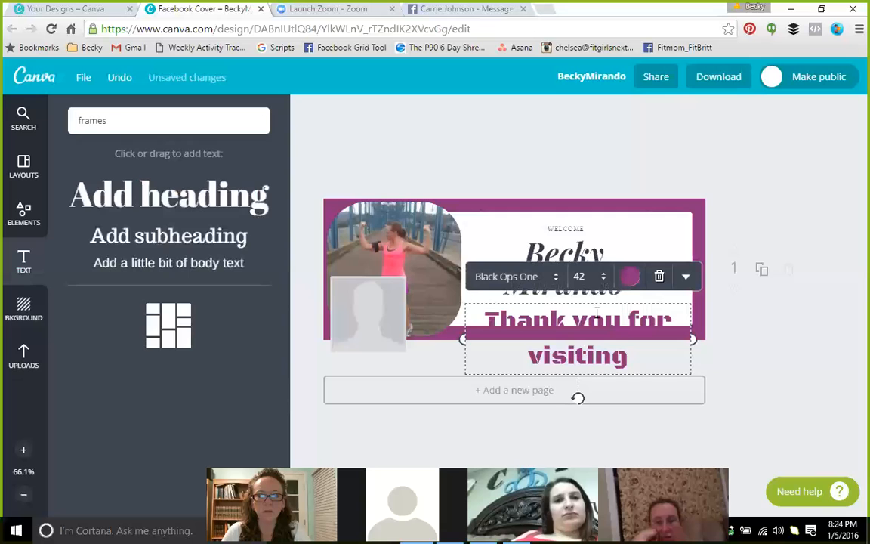
click(580, 276)
click(594, 381)
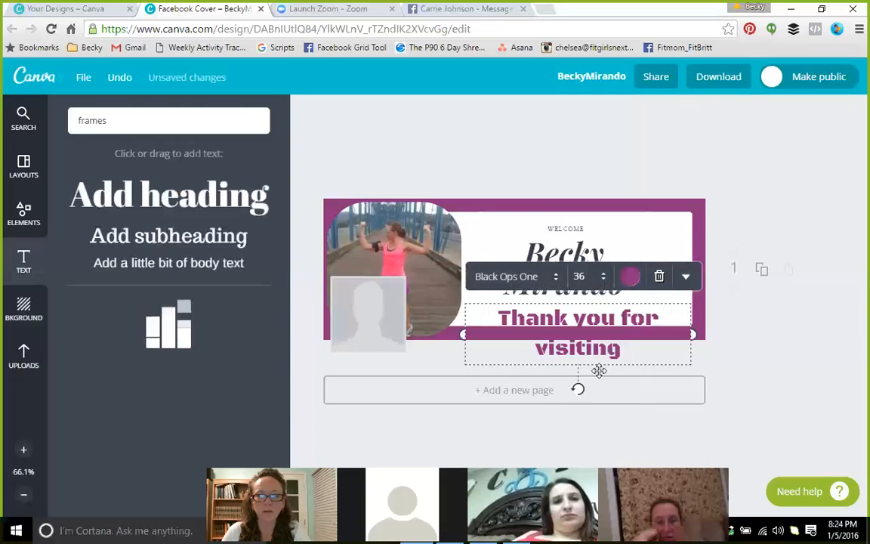
click(606, 278)
click(602, 317)
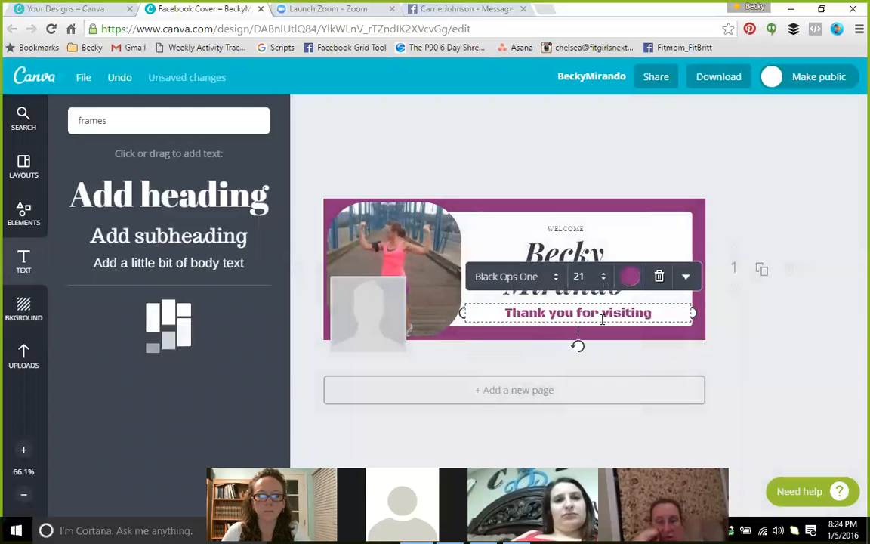
drag(591, 300, 592, 302)
Widen the thank-you text box on both sides so the line re-centres
click(636, 151)
click(574, 315)
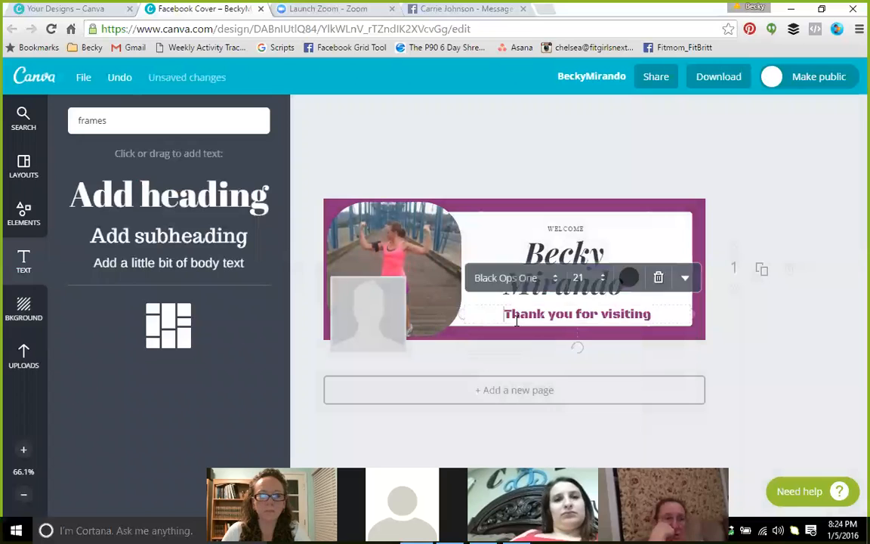
mouse_move(430, 311)
mouse_down()
mouse_move(334, 307)
mouse_move(421, 312)
mouse_up()
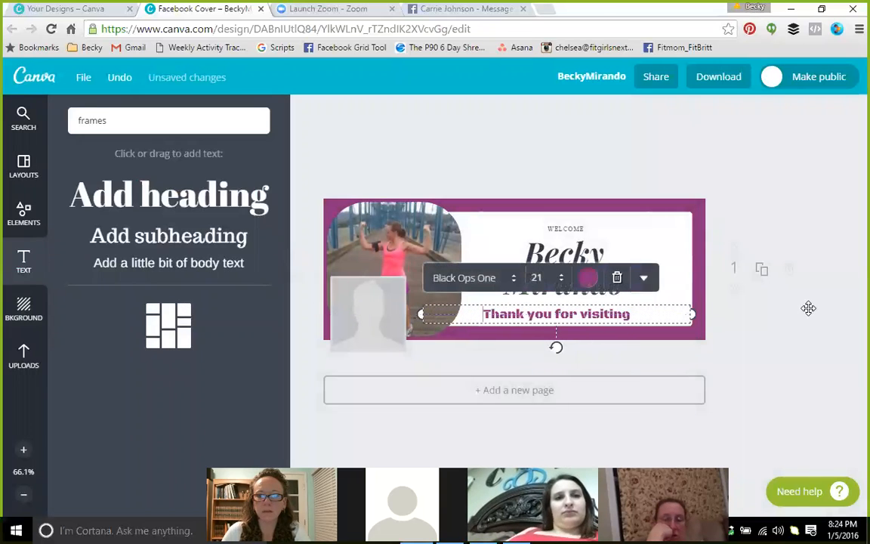
drag(696, 314, 705, 311)
click(797, 351)
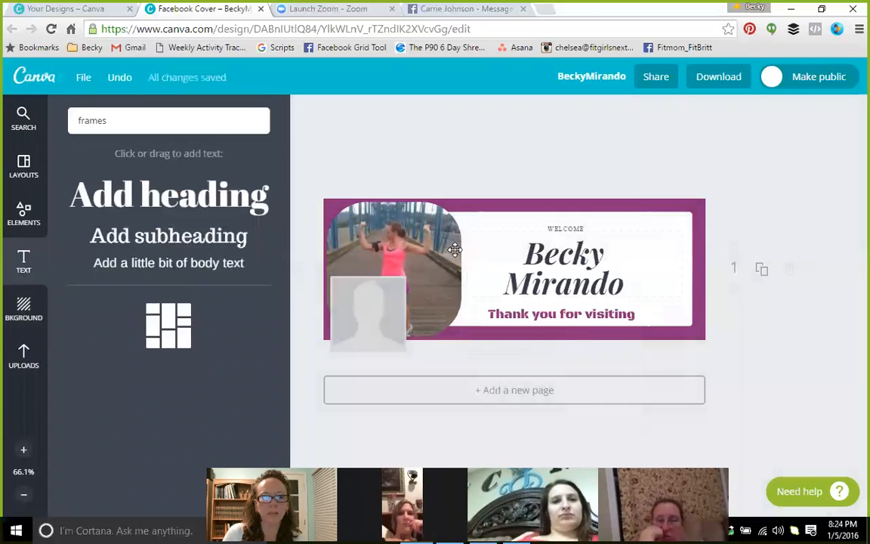
Search 'arrow', add the magenta arrow, shrink it and place it between the photo and name
click(26, 120)
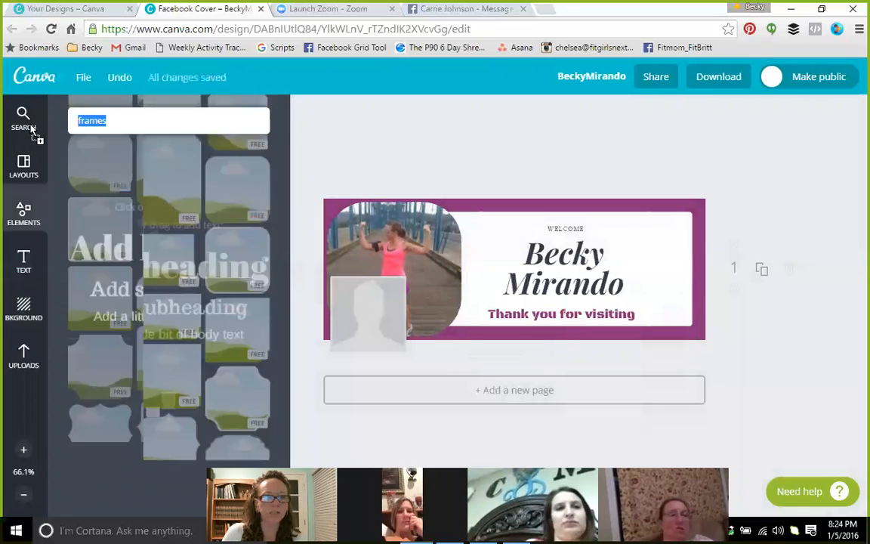
text(arr)
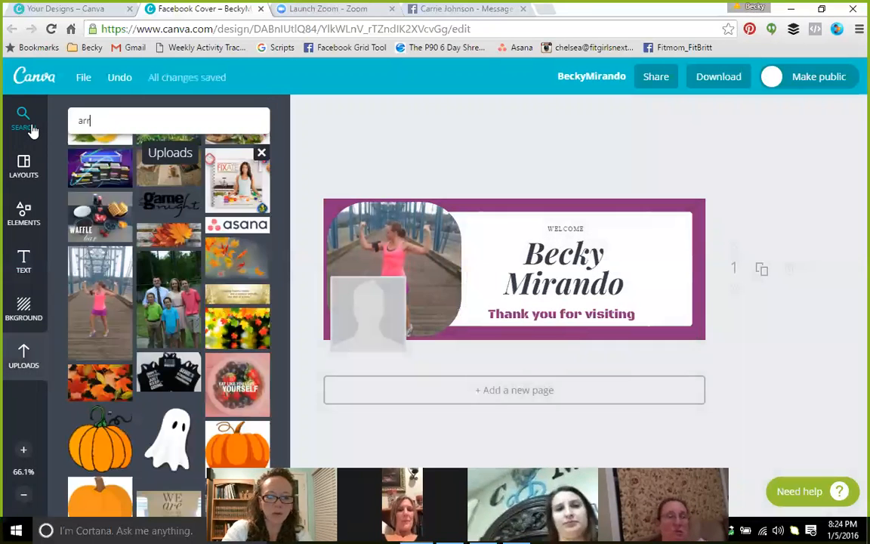
text(ow)
key(Return)
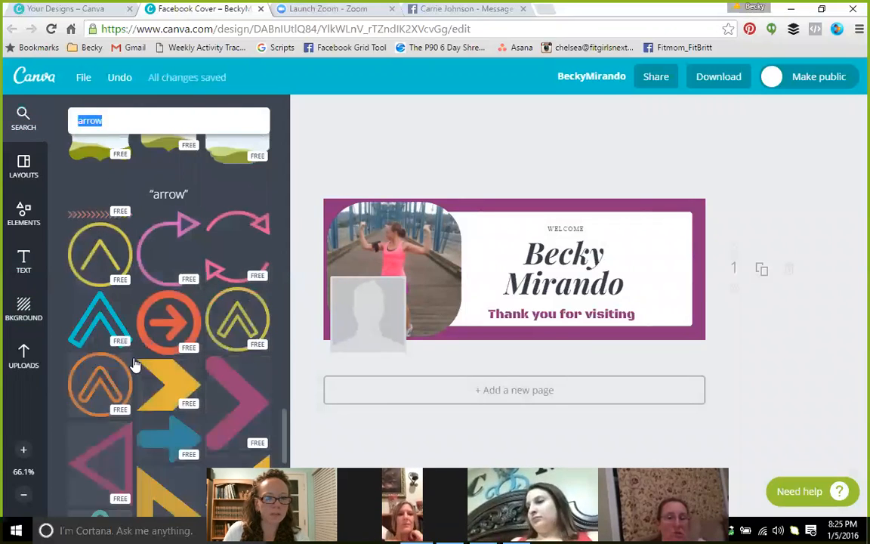
scroll(151, 399, down, 3)
scroll(153, 398, down, 3)
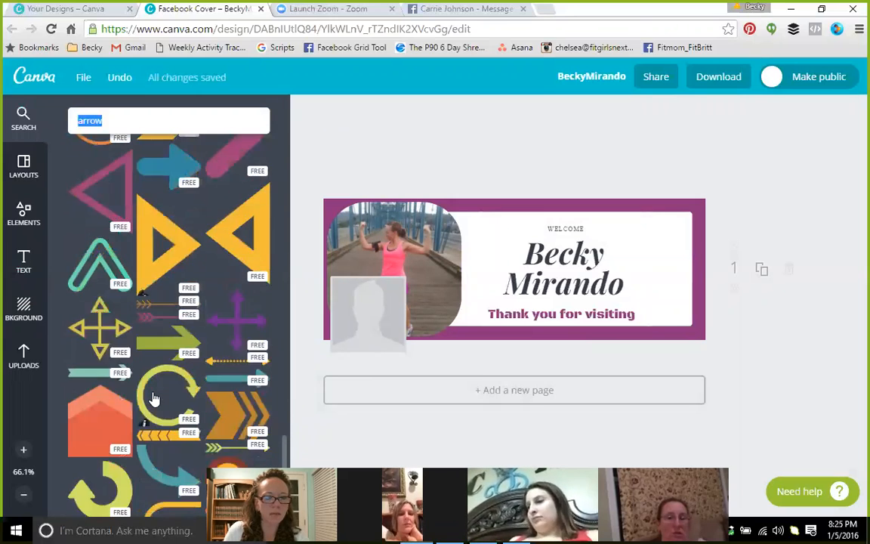
scroll(151, 399, down, 3)
scroll(150, 399, down, 2)
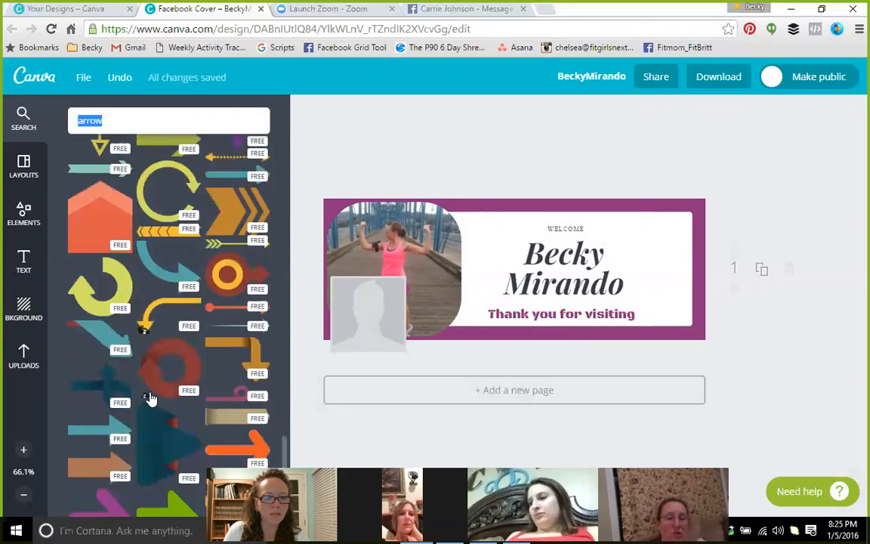
scroll(150, 398, down, 3)
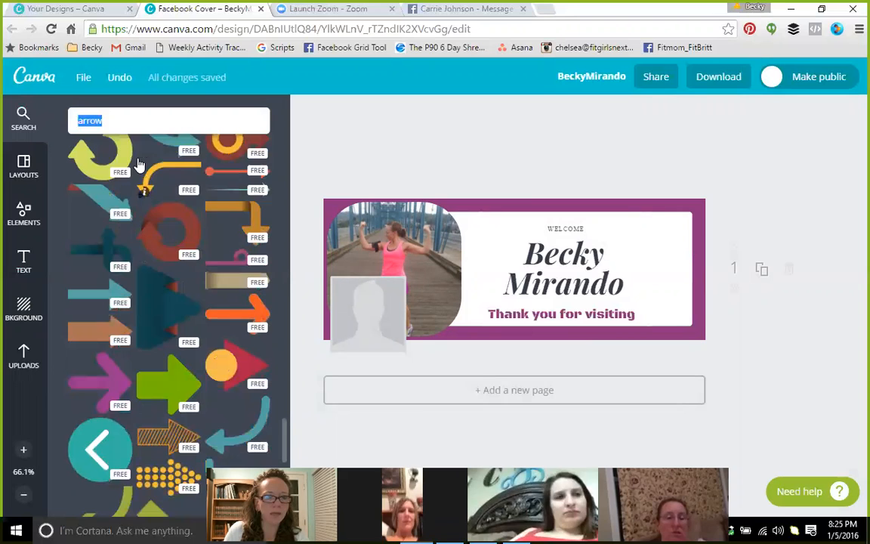
drag(110, 361, 642, 266)
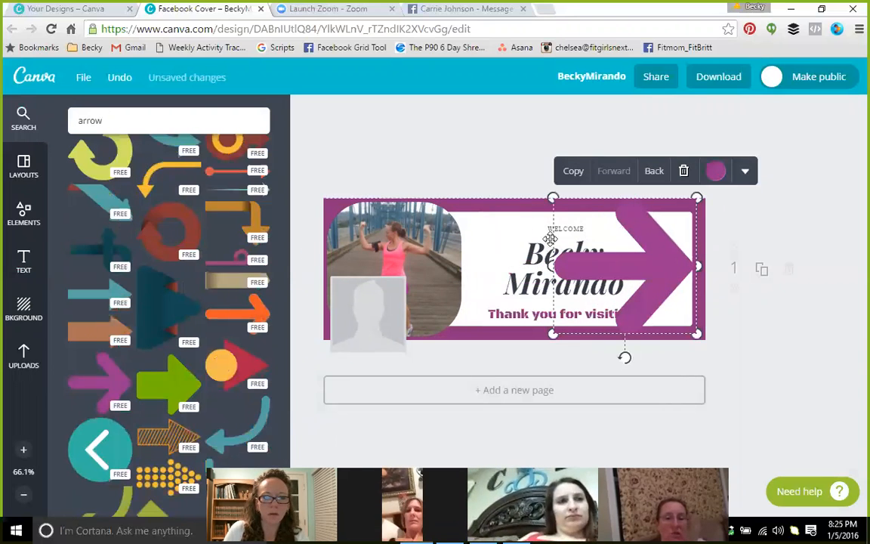
drag(552, 196, 621, 266)
drag(631, 304, 470, 282)
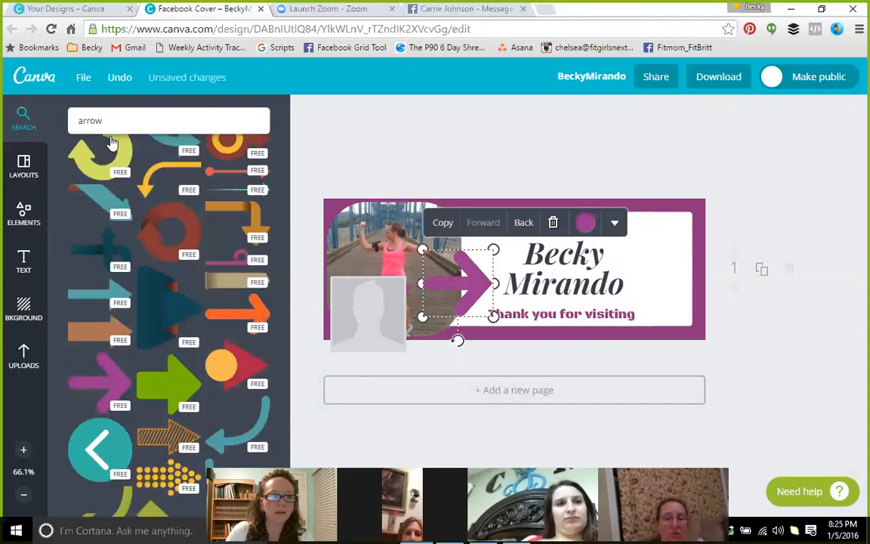
Search 'triangle' and try a triangle graphic on the cover, then abandon it
click(47, 120)
text(t)
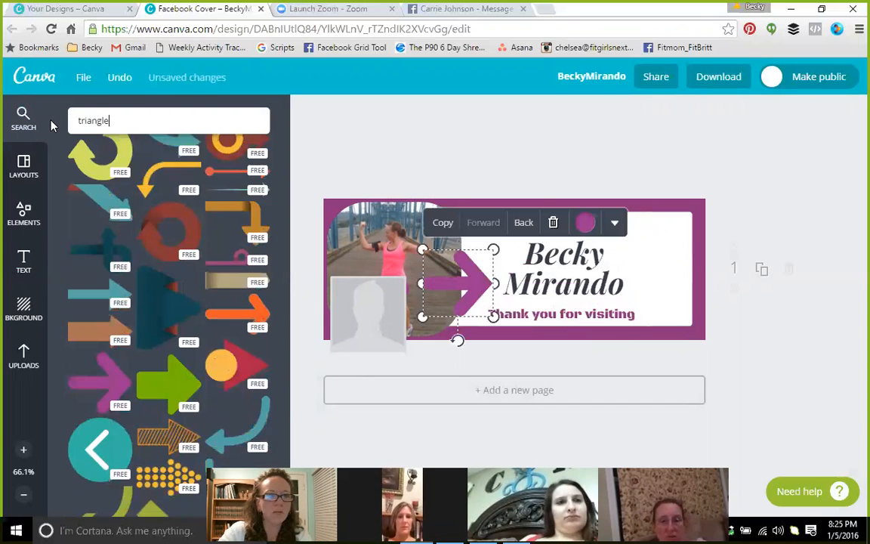
text(riangle)
key(Return)
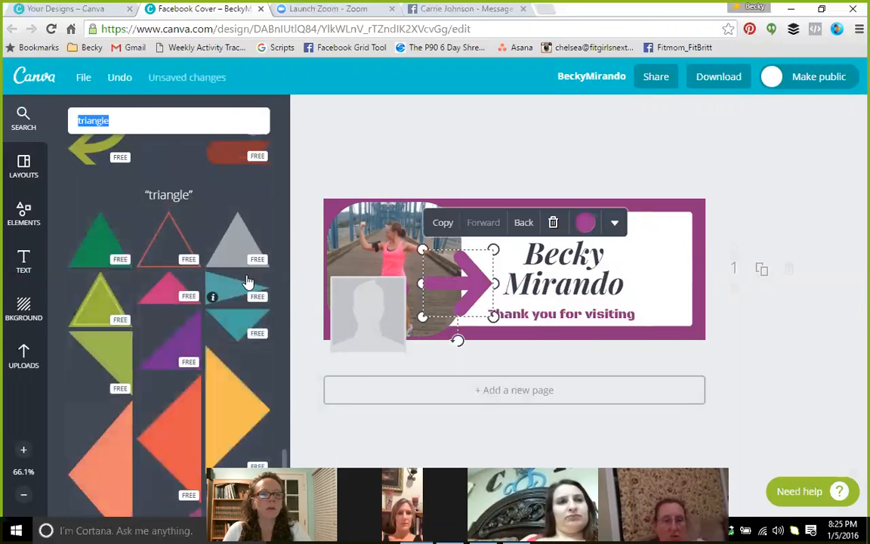
scroll(215, 384, down, 10)
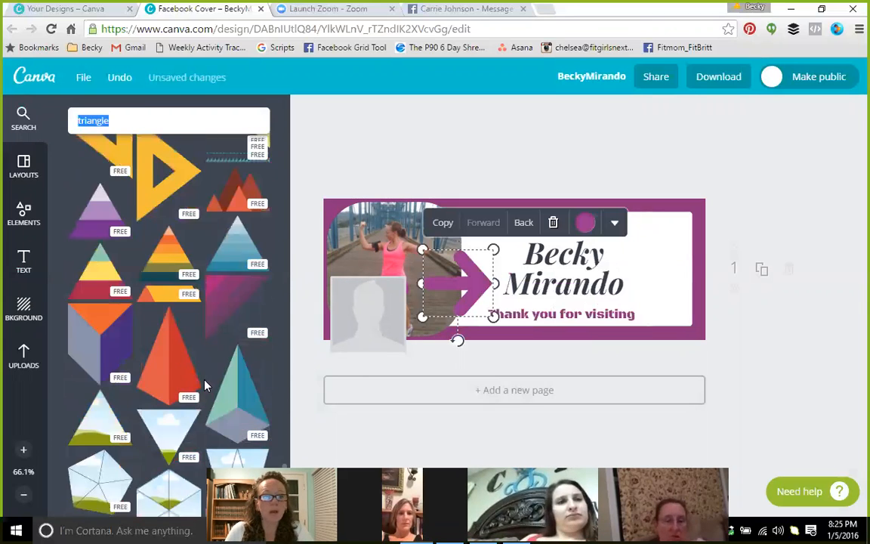
drag(98, 281, 126, 262)
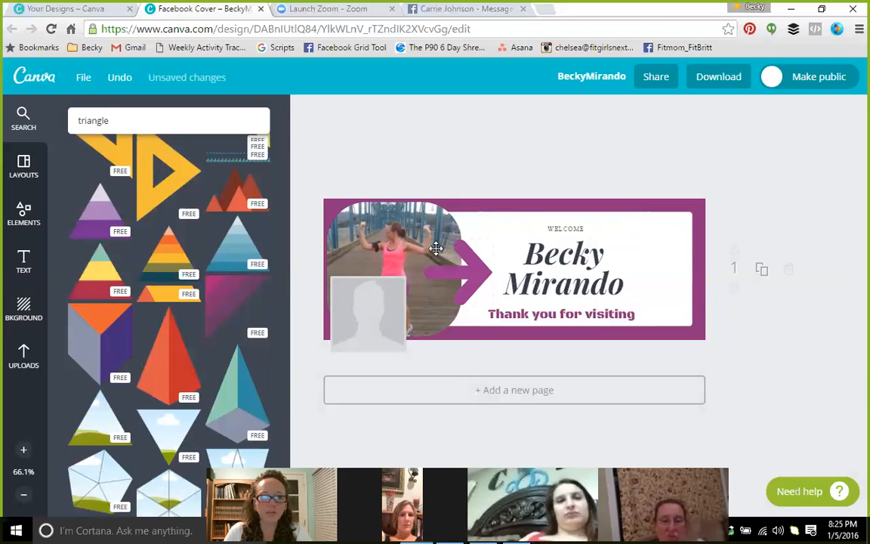
Load facebook.com in a new browser tab
click(548, 11)
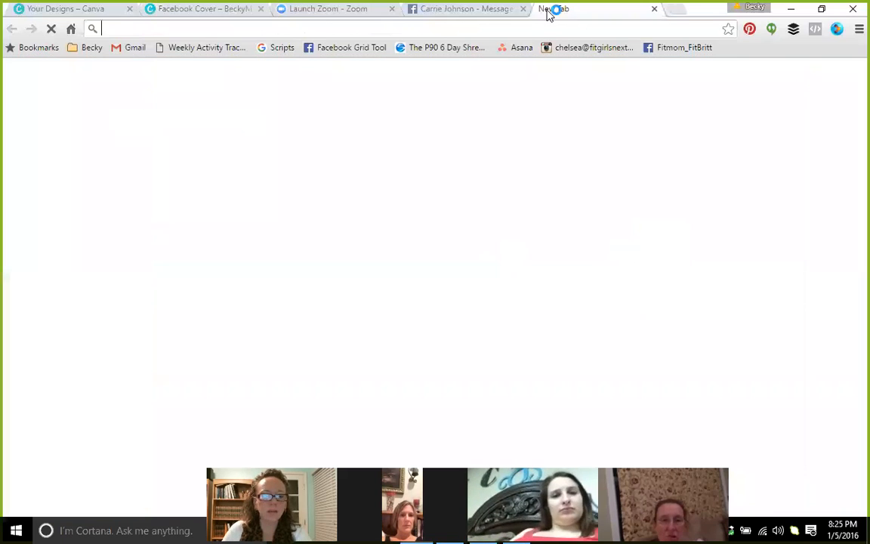
text(facebo)
key(Return)
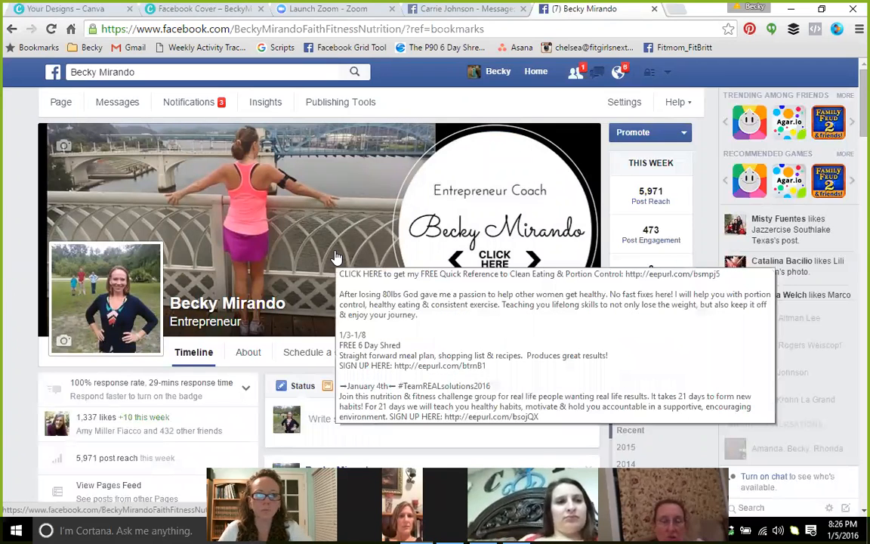
View the page's cover photo with its full description and follow the quick reference signup link
click(334, 255)
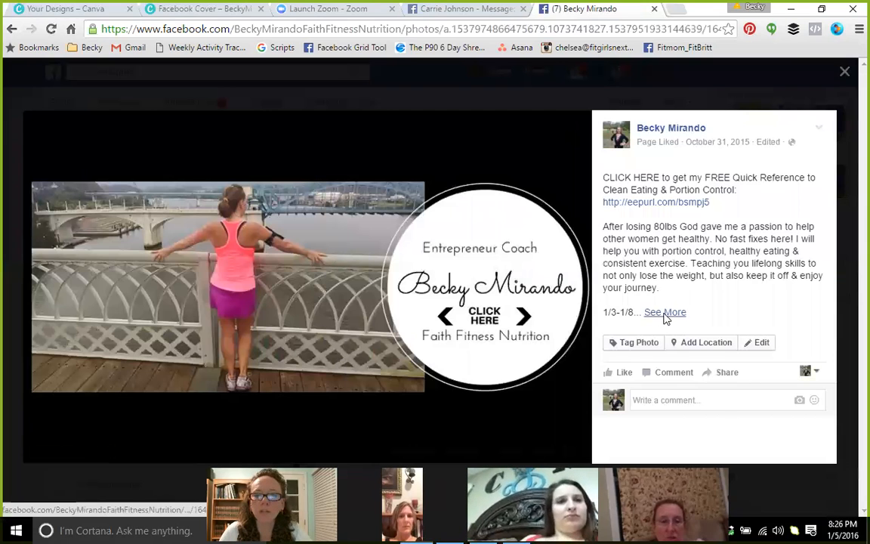
click(664, 318)
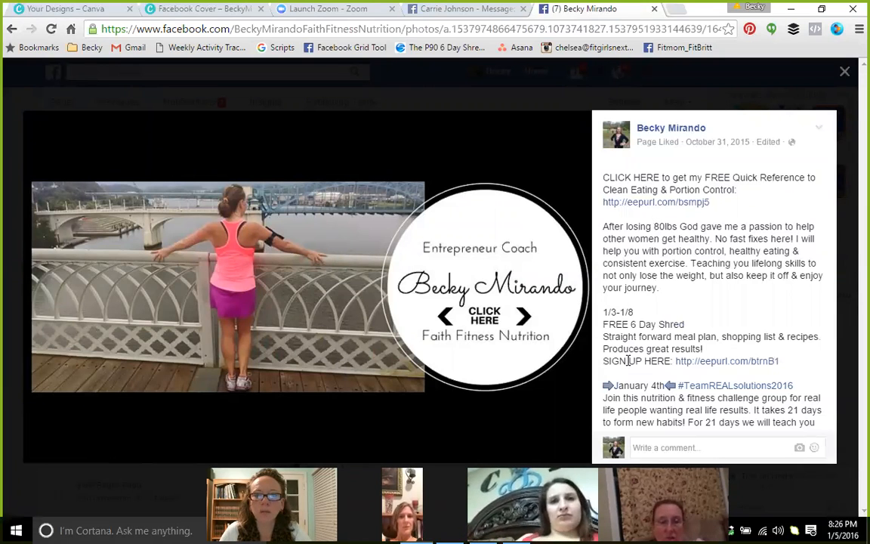
scroll(635, 378, down, 1)
scroll(642, 370, up, 1)
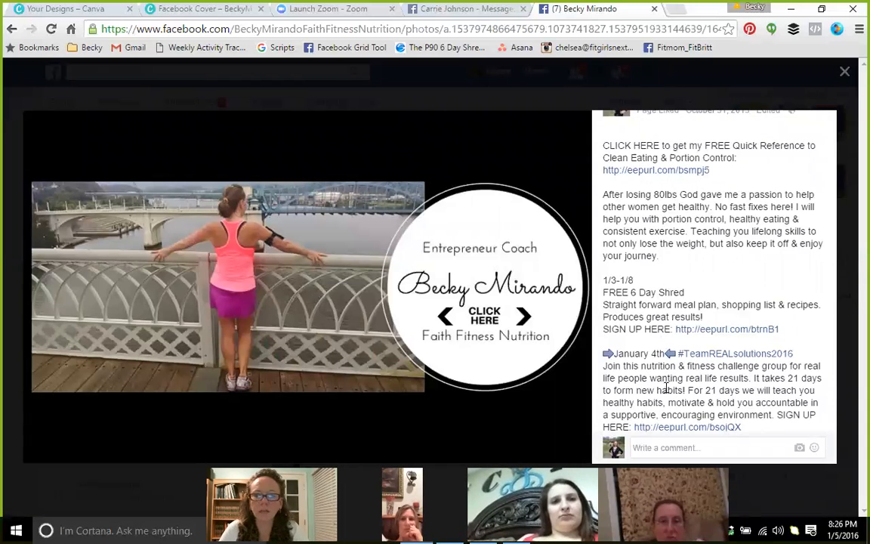
click(845, 72)
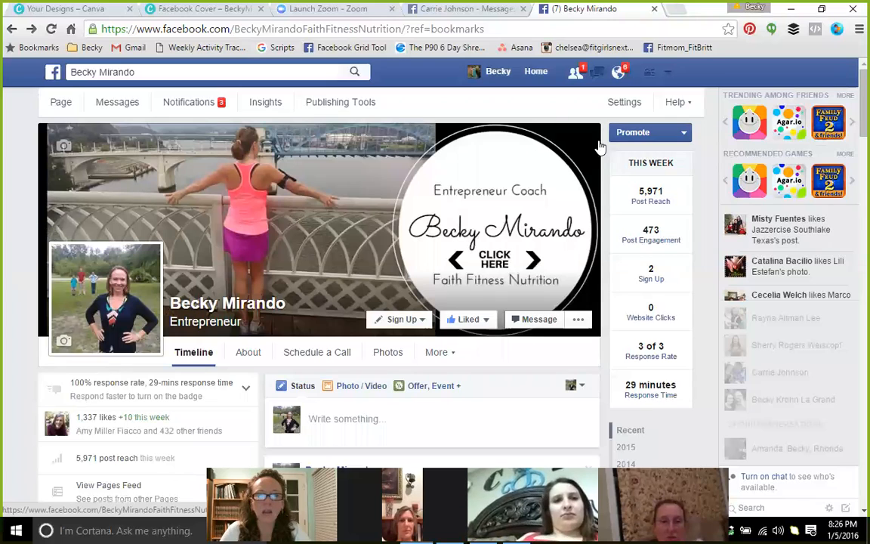
click(504, 268)
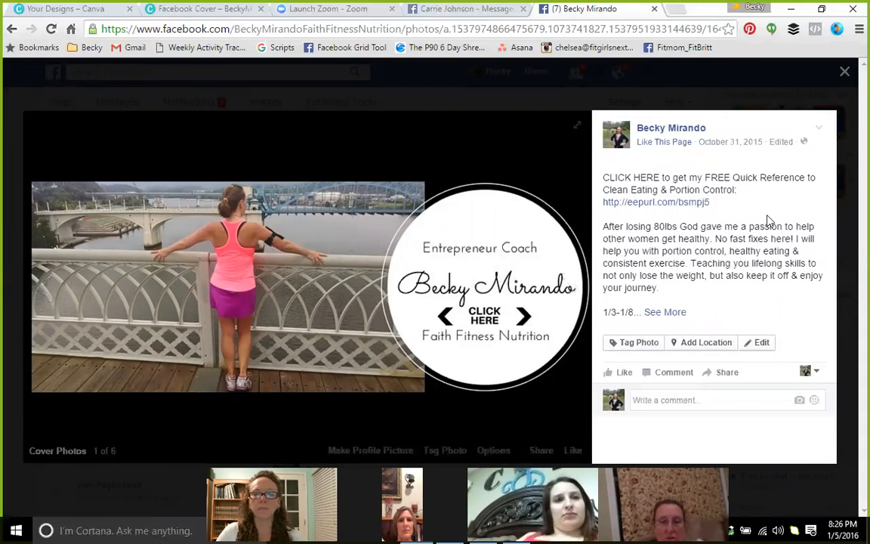
click(653, 204)
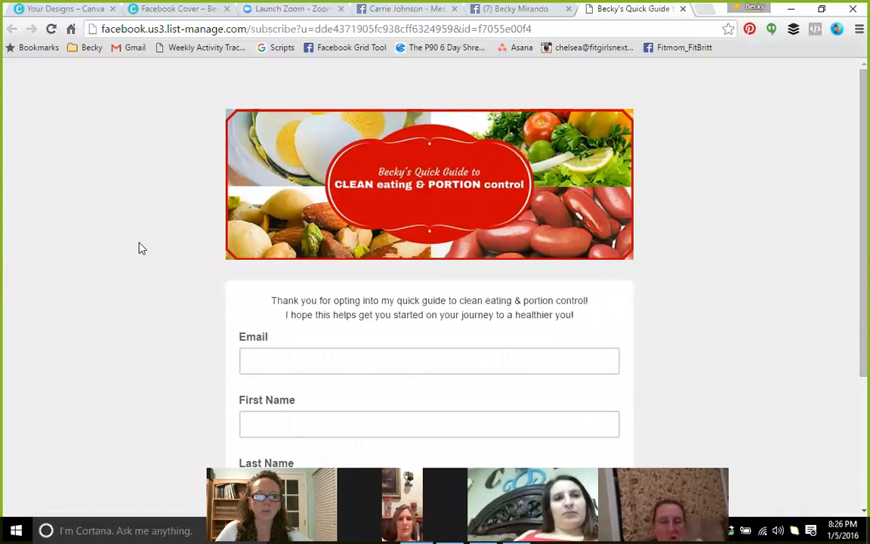
scroll(141, 244, down, 2)
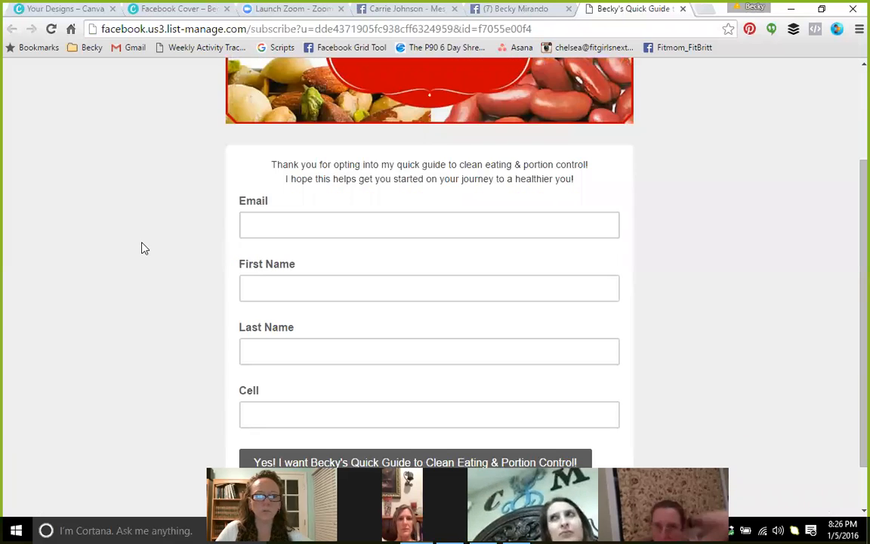
scroll(143, 248, down, 1)
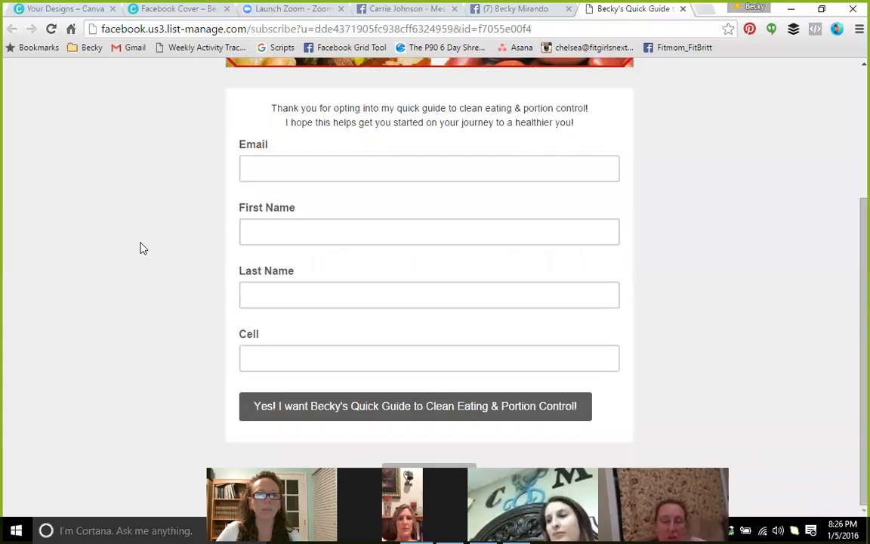
scroll(139, 245, up, 1)
scroll(138, 244, down, 1)
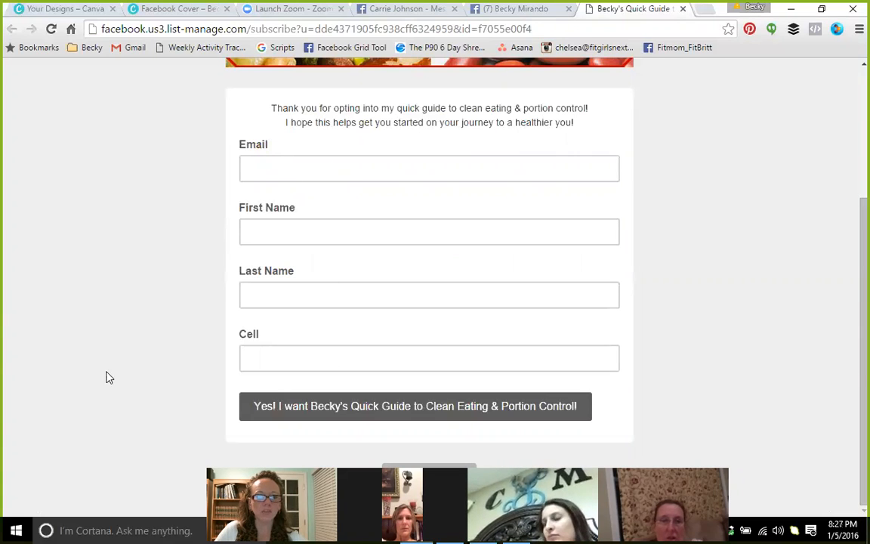
scroll(151, 385, up, 3)
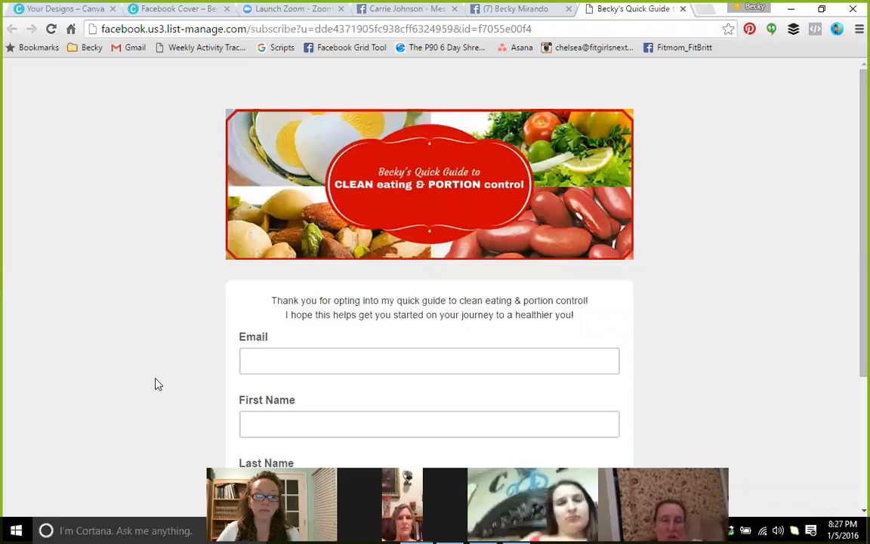
click(684, 9)
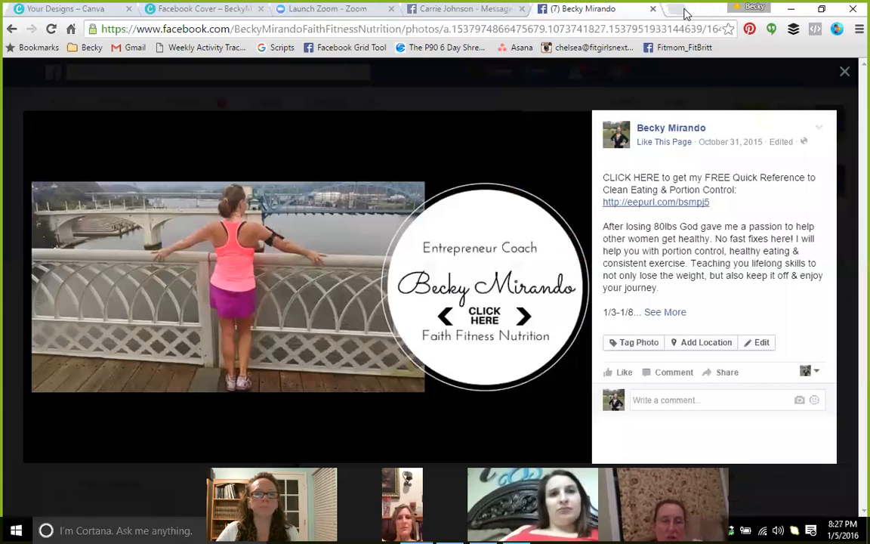
Close the cover photo viewer and the business page's browser tab
click(845, 72)
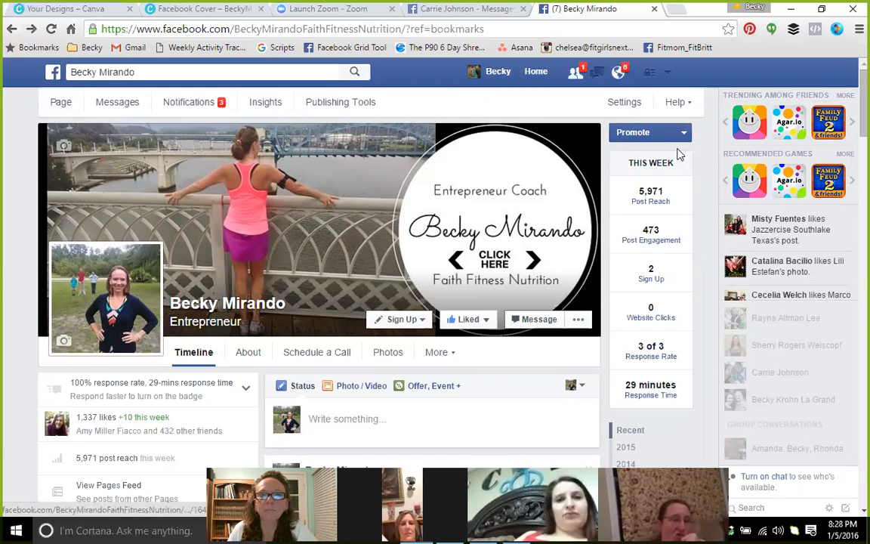
click(654, 10)
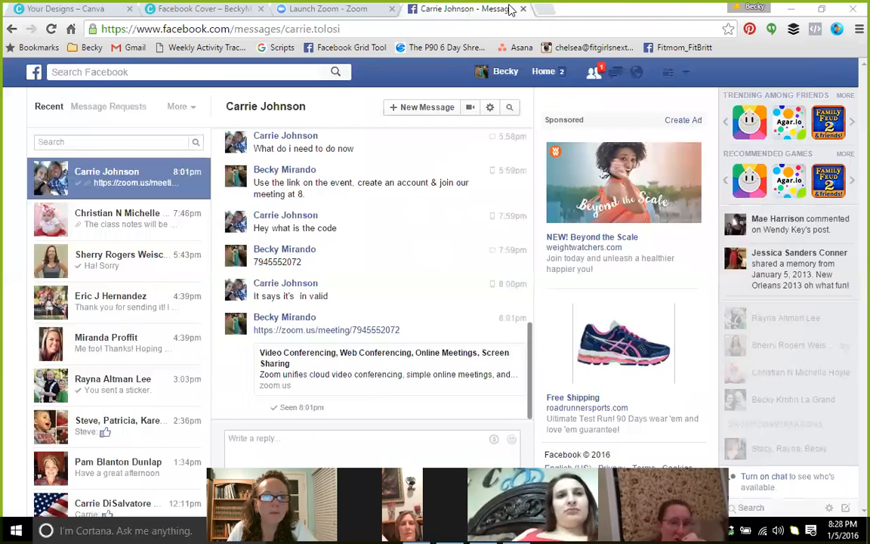